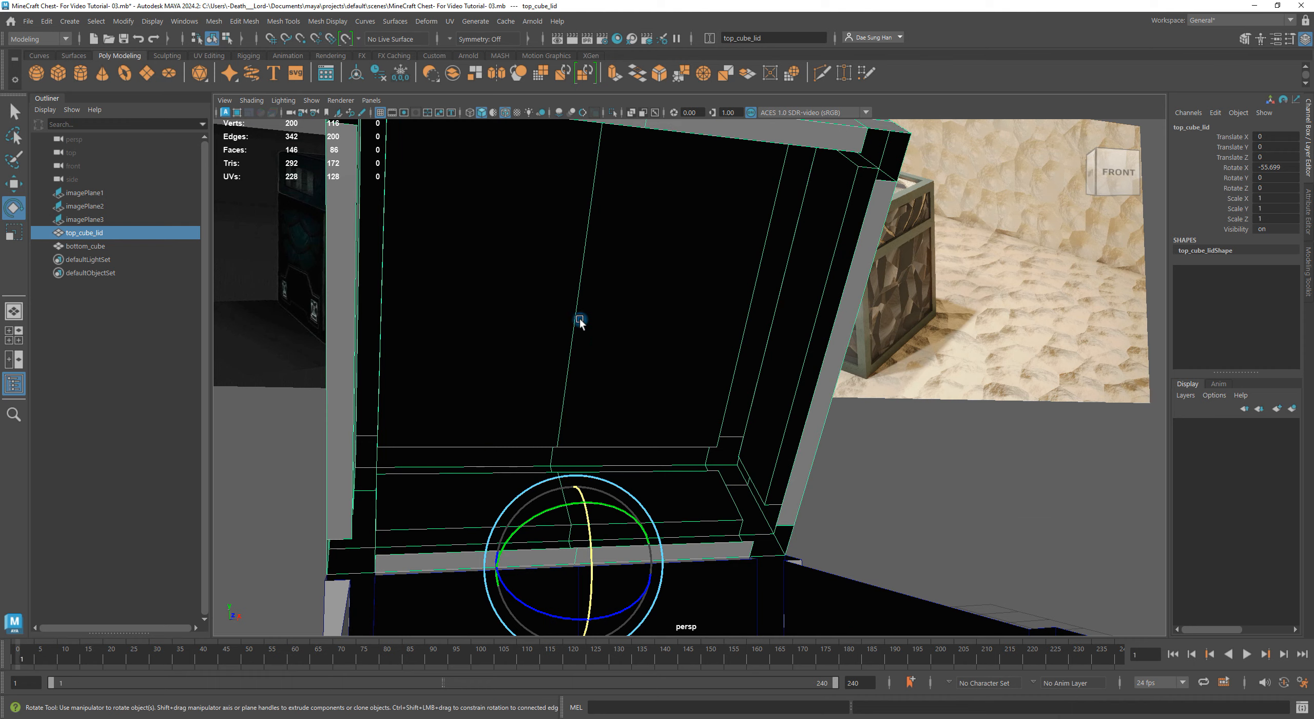
Undo the chest lid's rotation and clear the selection.
alt+drag(531, 296, 684, 373)
alt+middle_drag(684, 374, 827, 389)
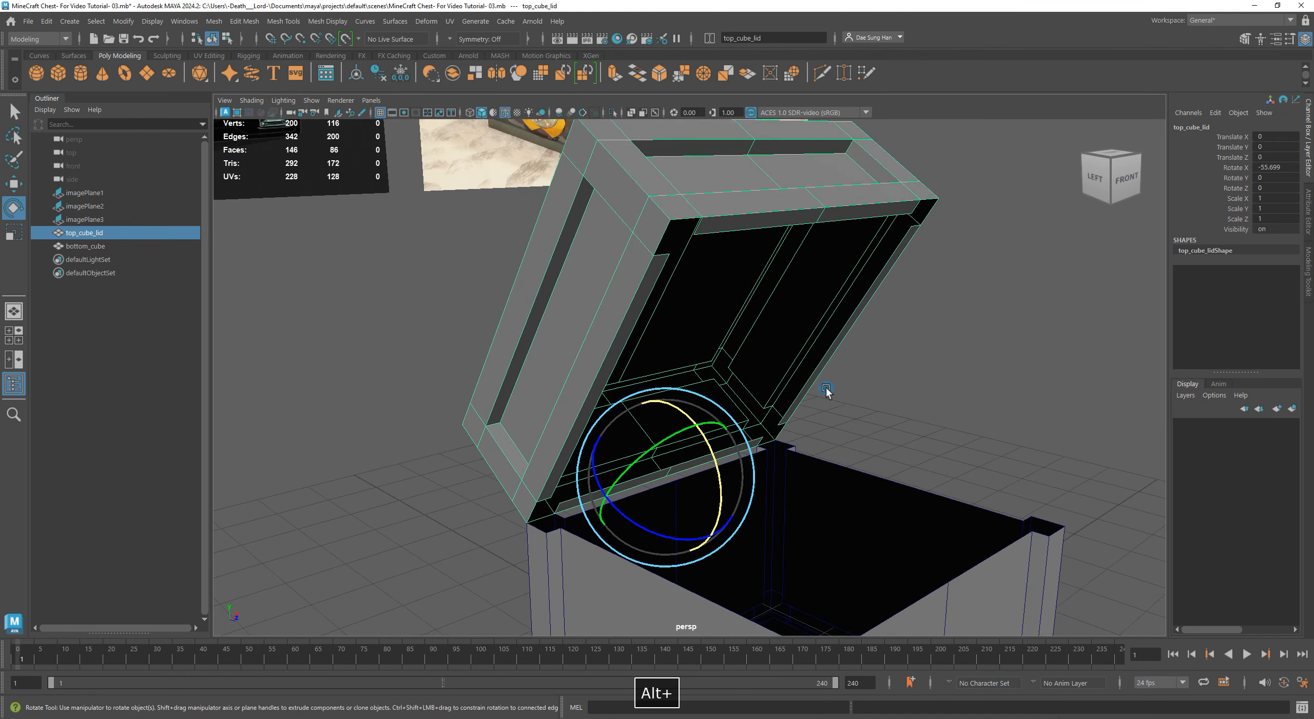
key(z)
alt+middle_drag(887, 457, 754, 293)
click(1016, 456)
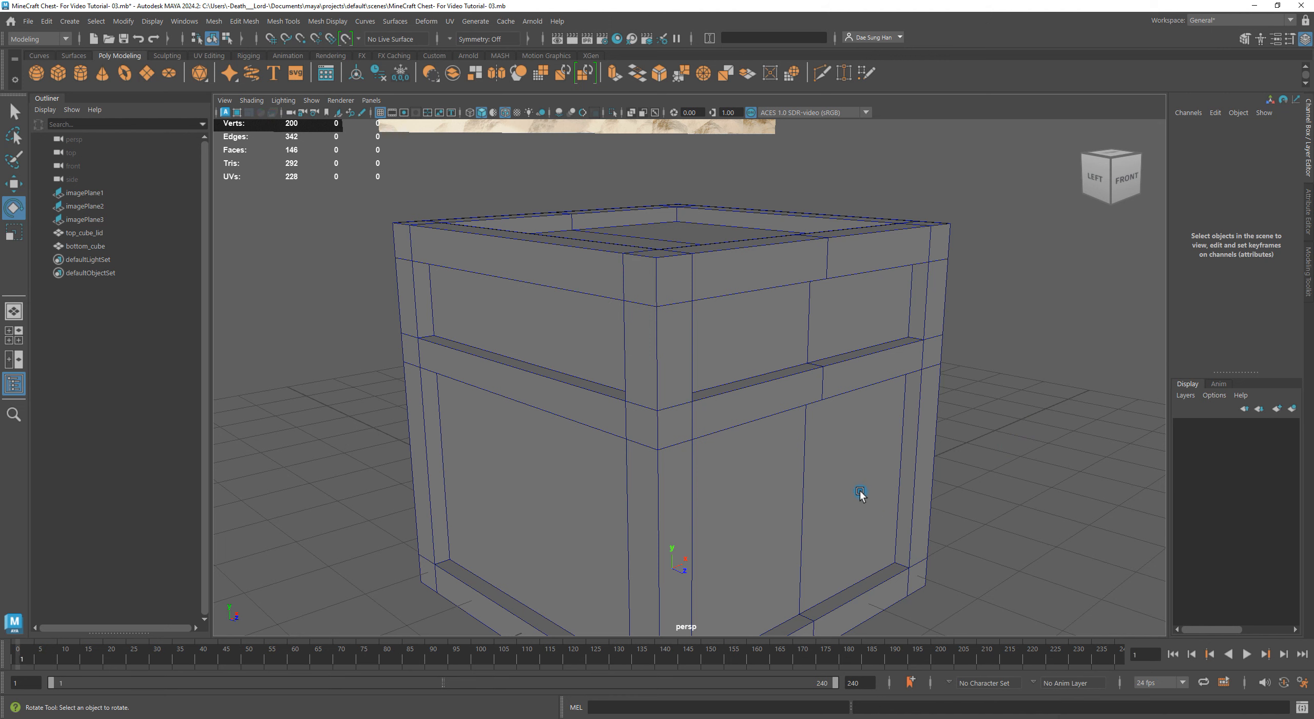
Select the chest lid and hide it, leaving only the chest's bottom cube in view.
click(751, 317)
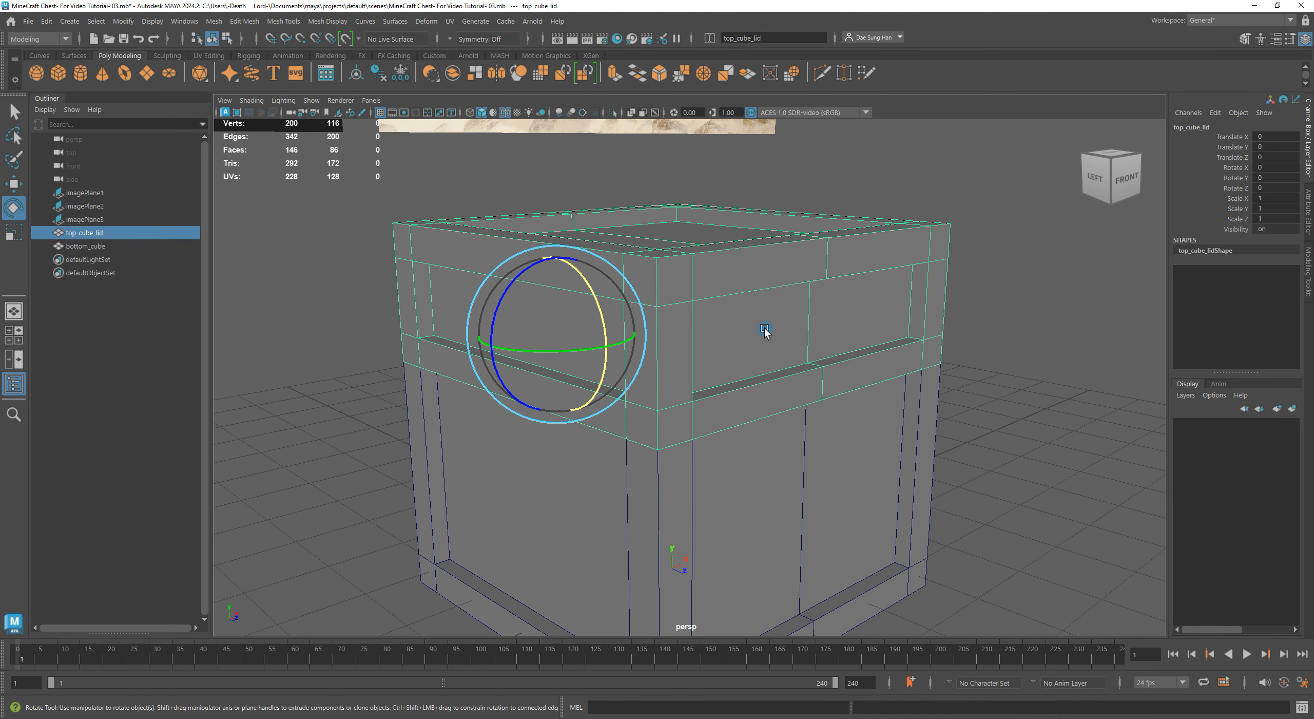
alt+drag(765, 331, 816, 352)
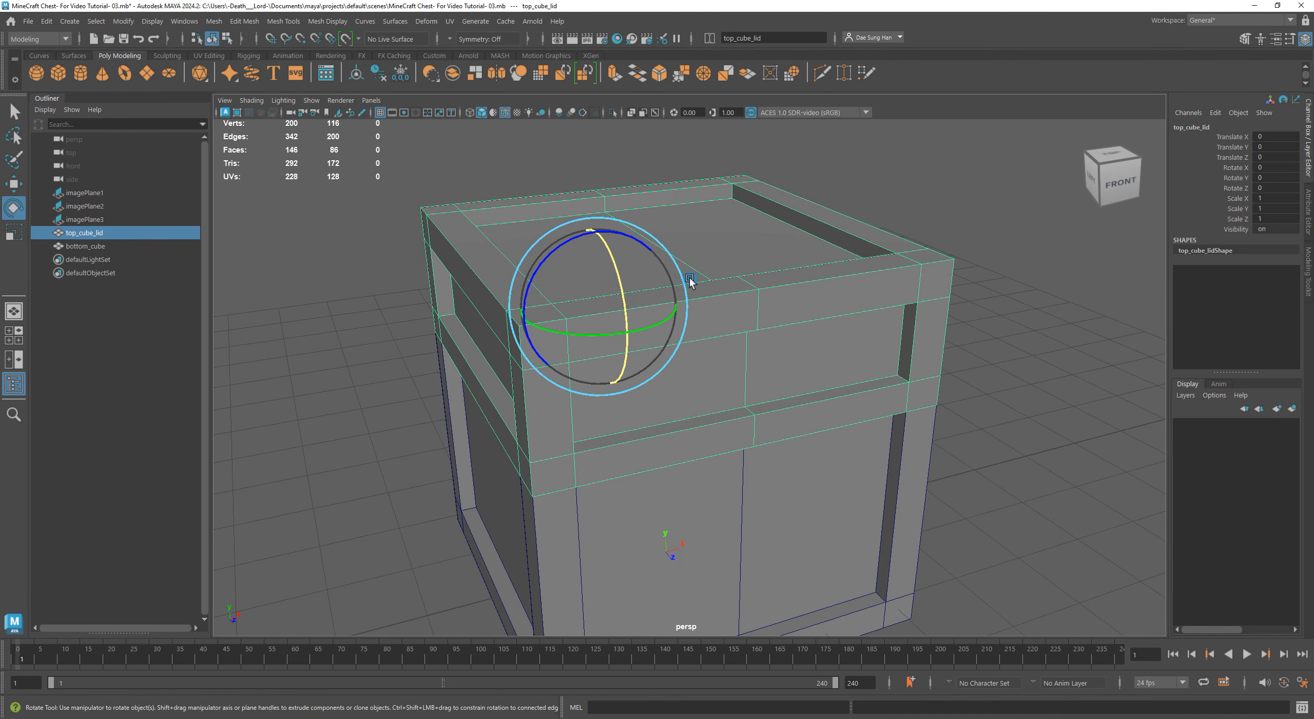
key(w)
alt+drag(723, 316, 832, 343)
scroll(832, 341, down, 5)
alt+drag(636, 334, 486, 316)
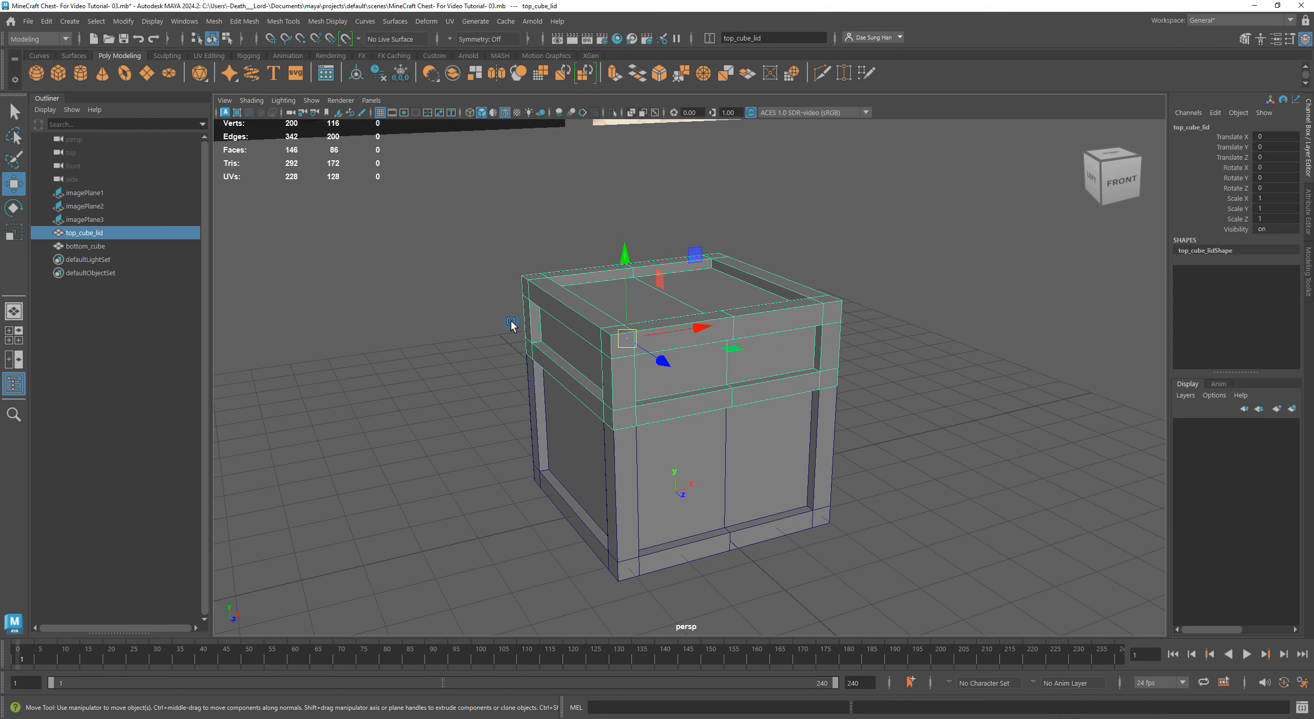
key(y)
click(893, 431)
alt+drag(777, 410, 730, 340)
click(730, 345)
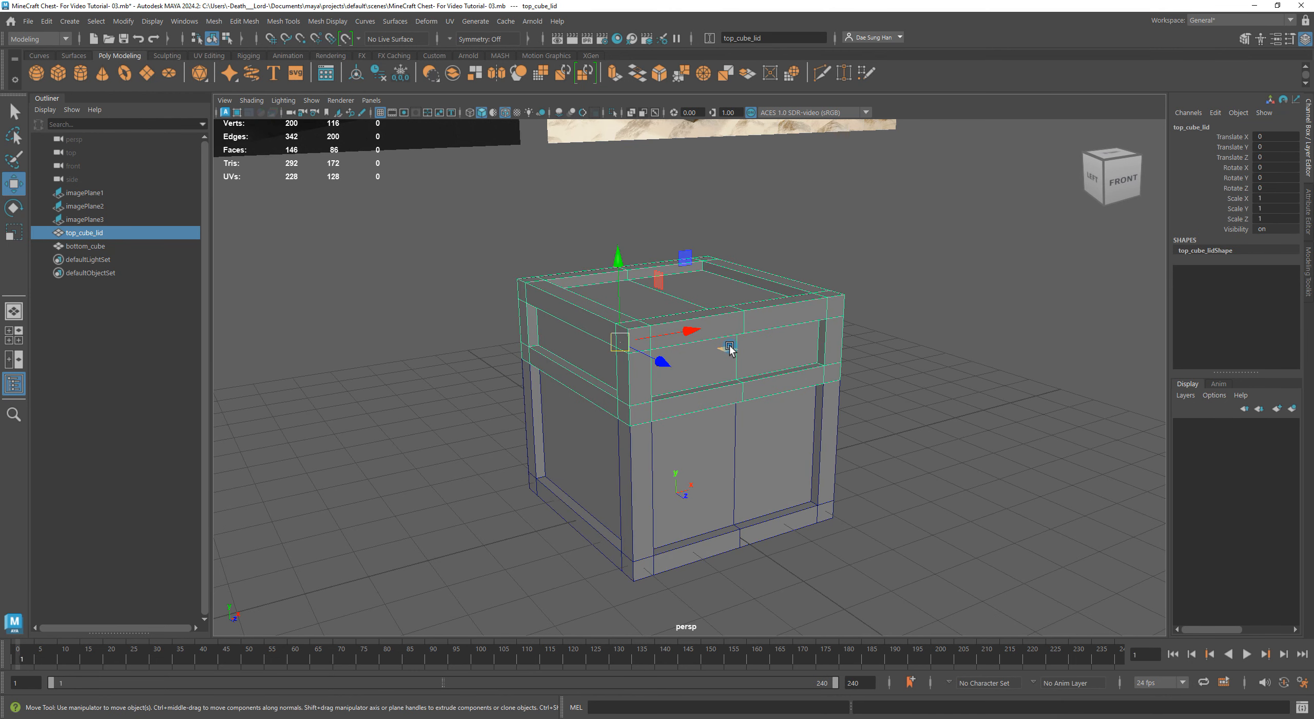
key(ctrl+h)
alt+drag(735, 386, 806, 432)
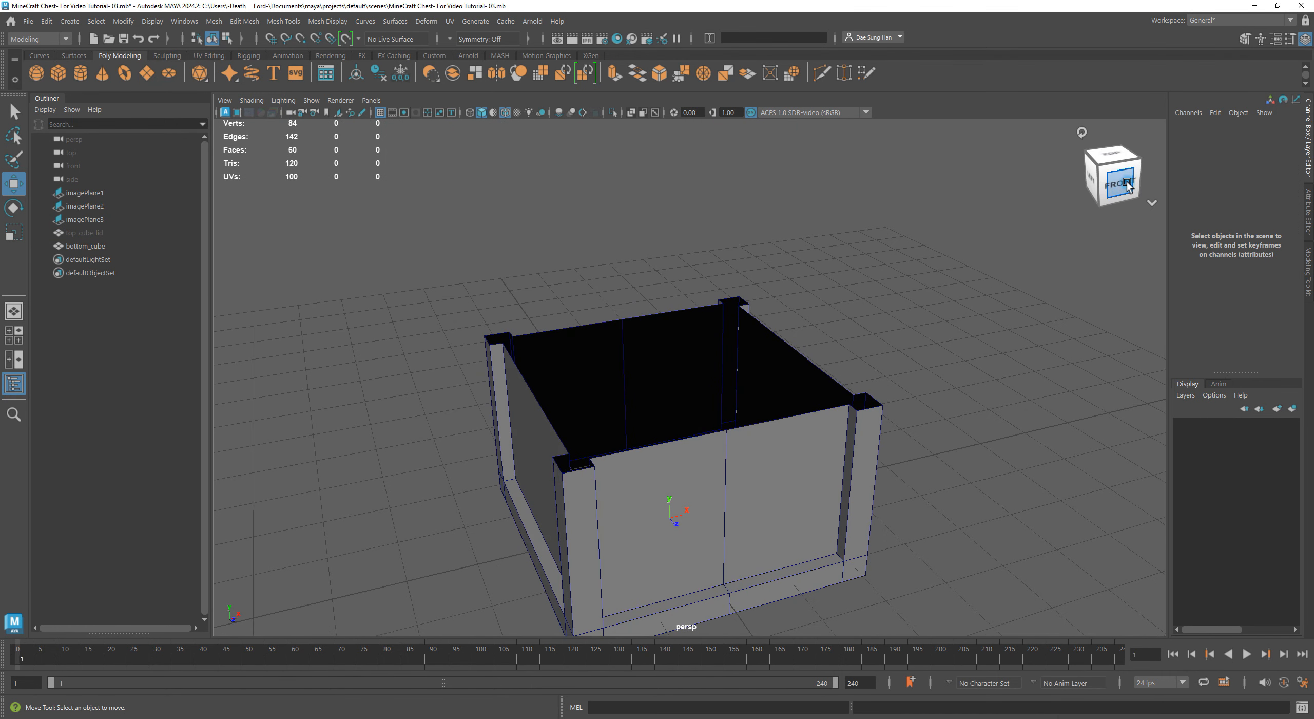
Put the bottom cube into vertex editing mode with the back wall's upper middle edge in view.
alt+drag(893, 367, 958, 387)
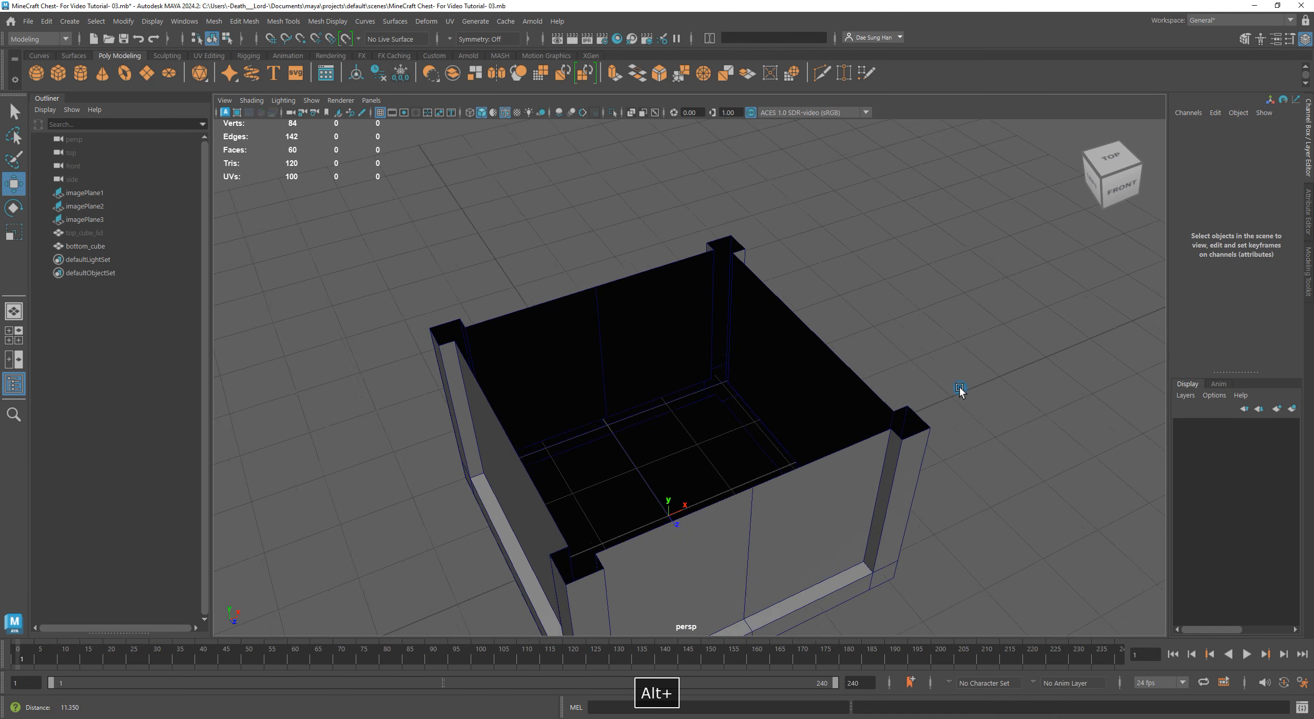
click(830, 528)
alt+drag(830, 528, 683, 485)
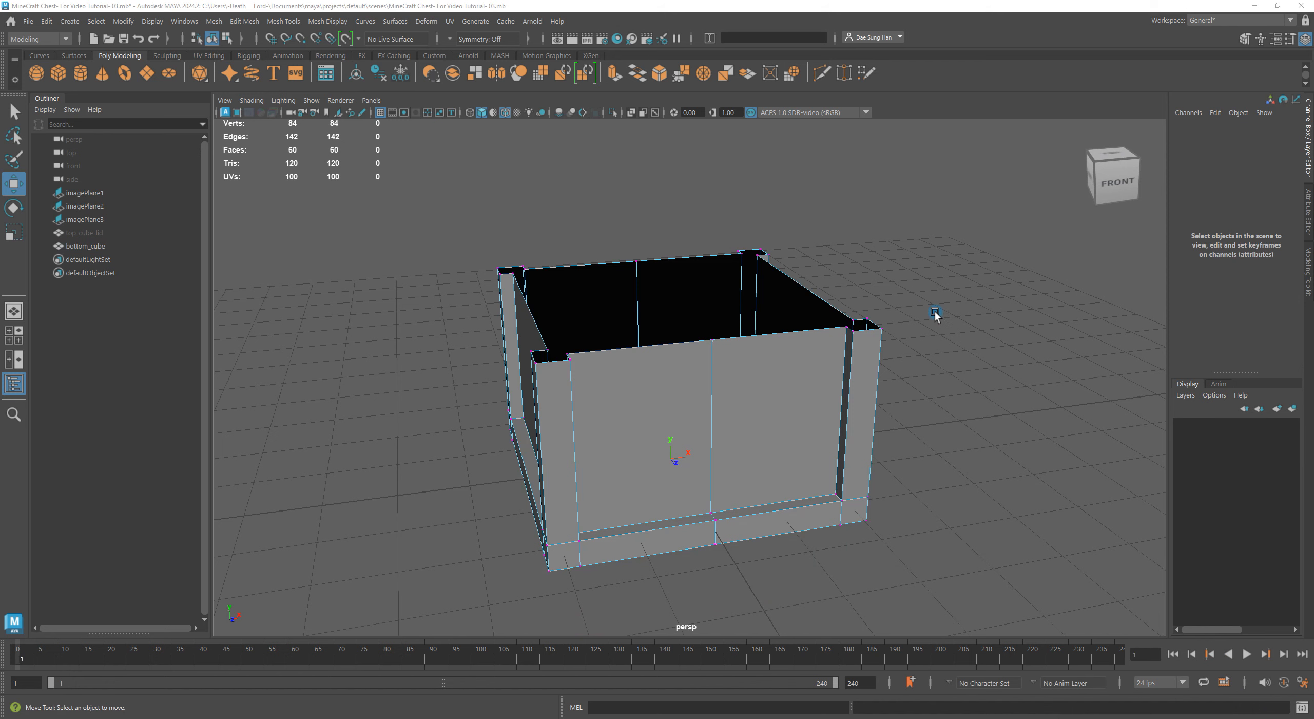
alt+drag(850, 282, 744, 316)
alt+right_drag(745, 317, 824, 316)
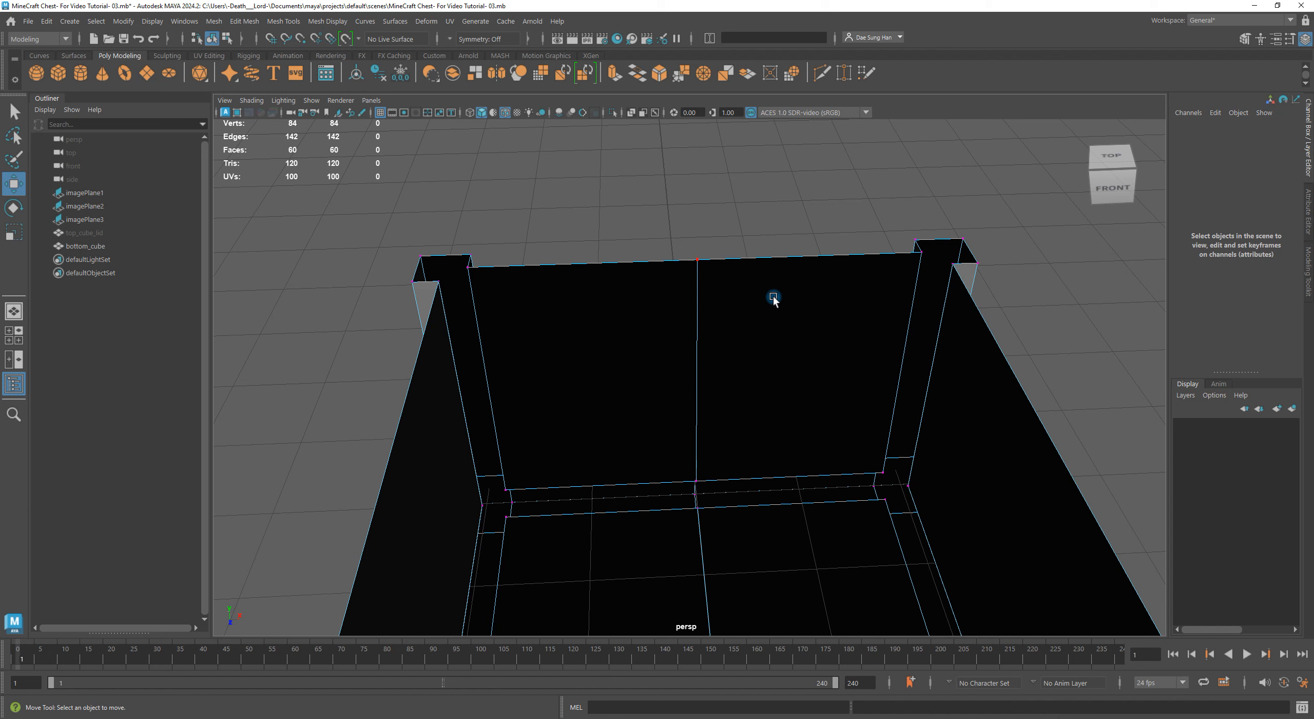
Pull the two overlapping vertices in the middle of the back wall's upper edge apart along X, one to each side.
click(683, 263)
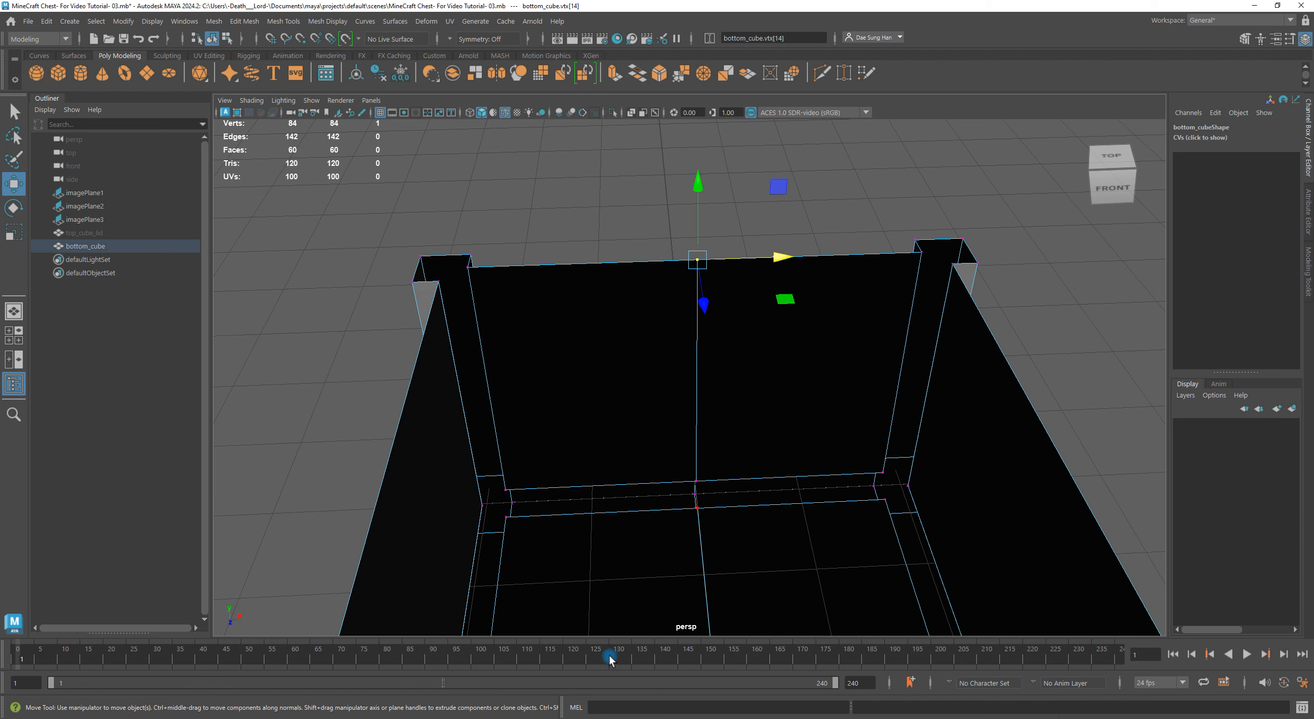
drag(781, 259, 724, 259)
click(698, 280)
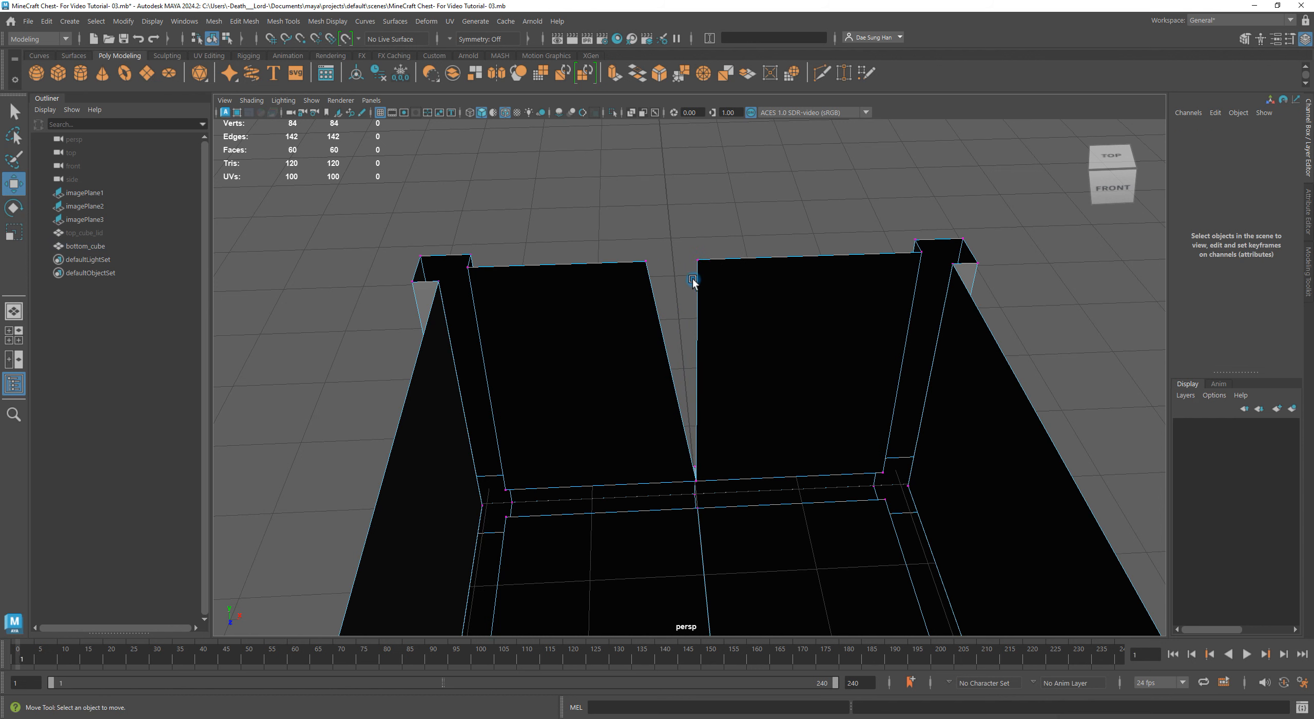
click(706, 255)
drag(781, 257, 823, 257)
alt+drag(715, 596, 681, 278)
click(644, 314)
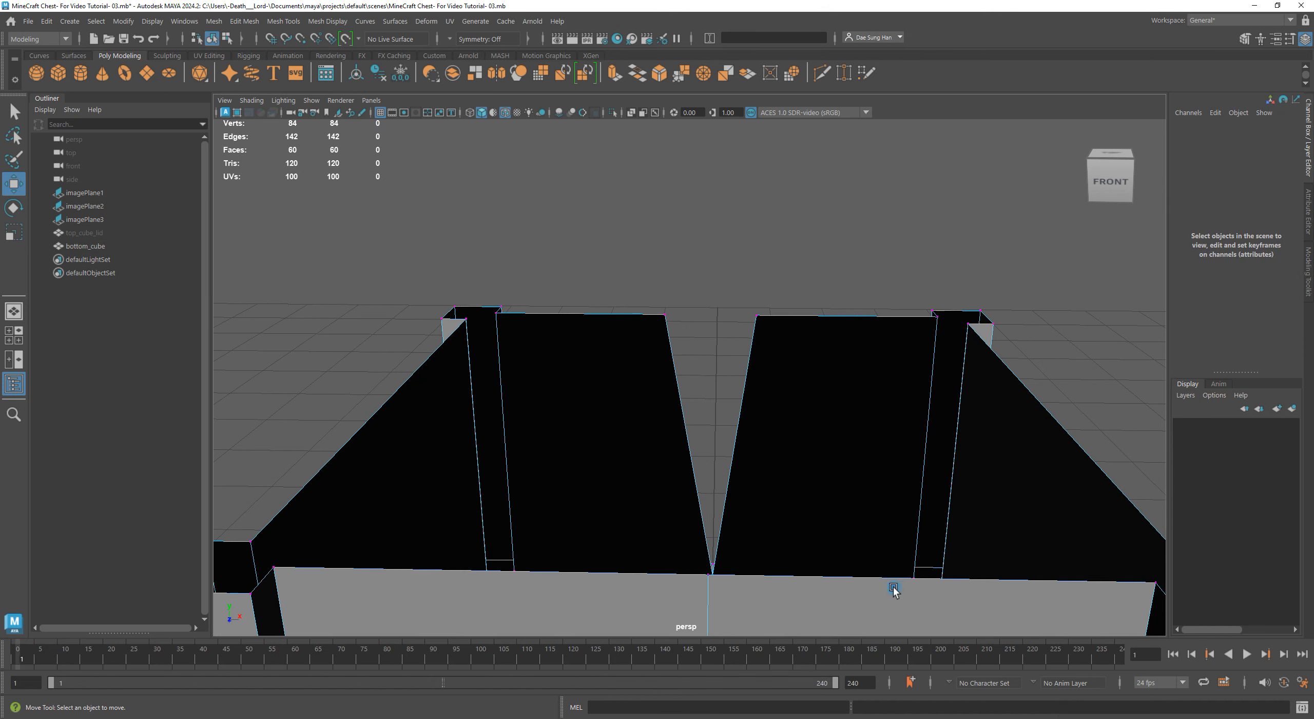
Examine the open gap in the back wall and box-select the separated vertex on each side of it.
alt+drag(691, 399, 630, 360)
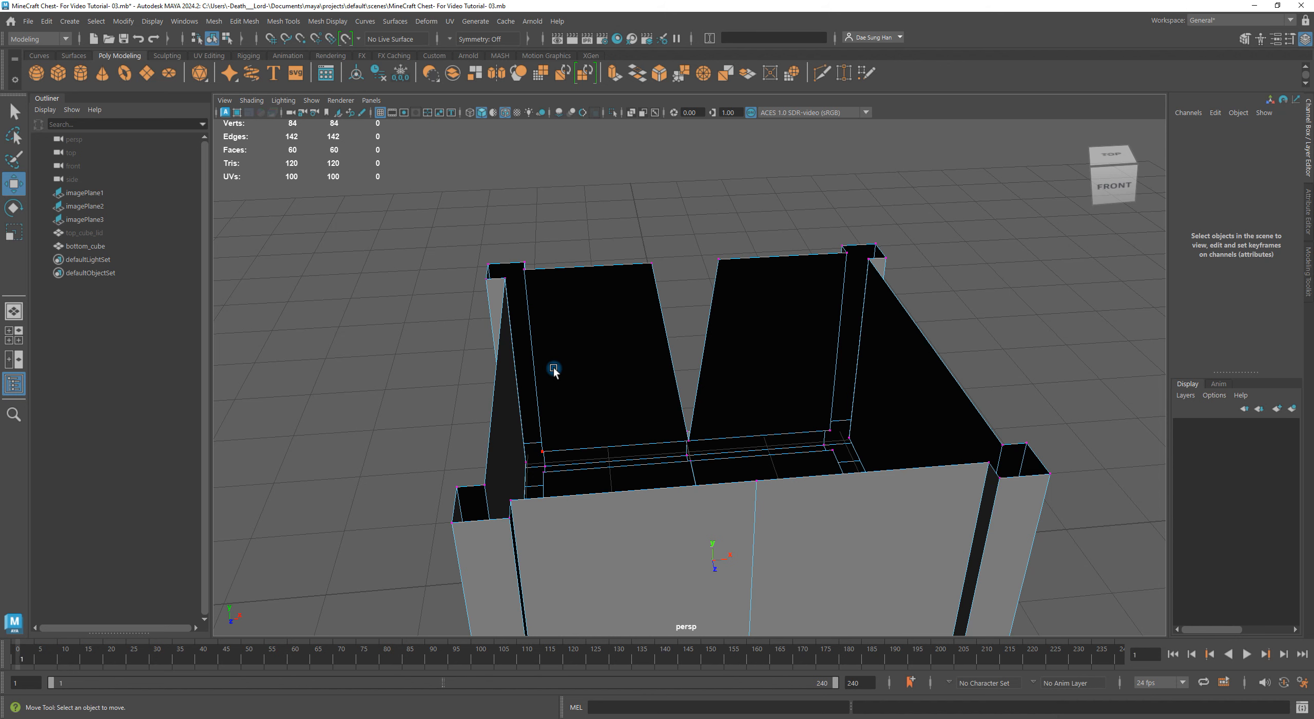
alt+drag(640, 354, 708, 311)
drag(736, 246, 811, 312)
drag(611, 239, 687, 298)
drag(731, 260, 812, 325)
drag(597, 248, 680, 308)
alt+right_drag(863, 368, 590, 338)
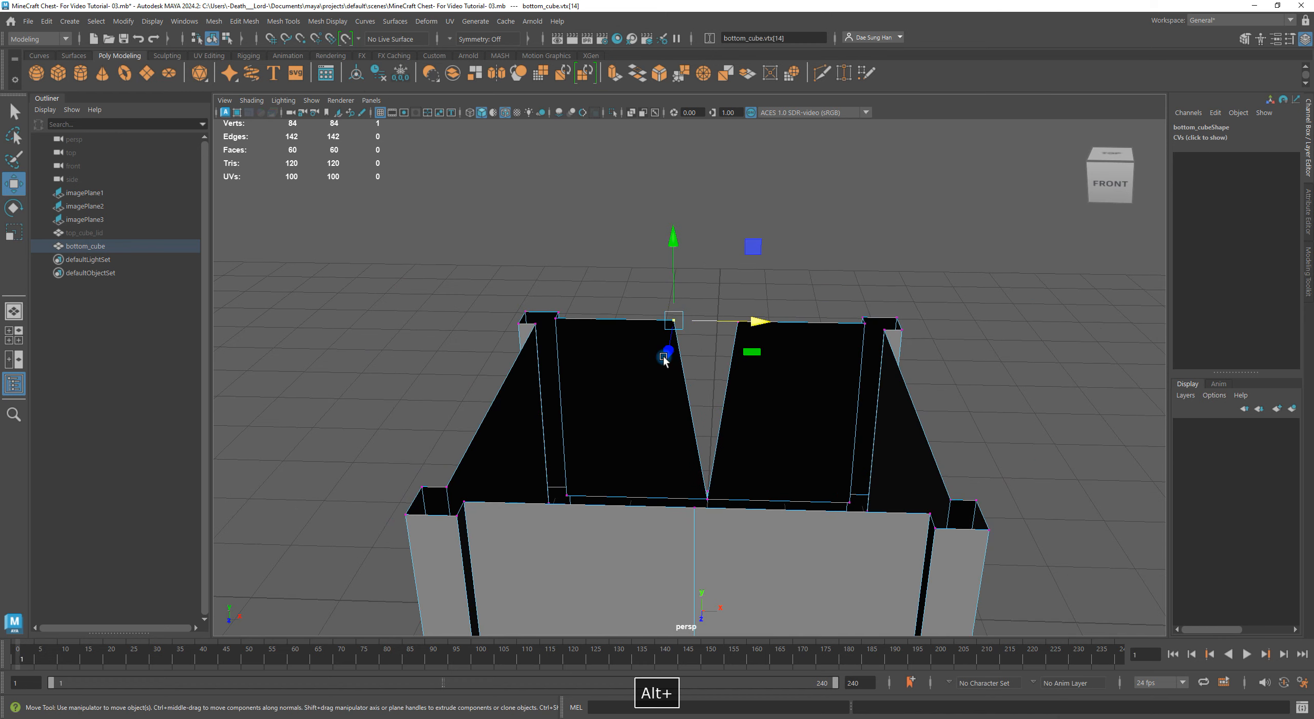
right_drag(815, 374, 708, 343)
alt+right_drag(978, 379, 752, 385)
alt+right_drag(591, 389, 948, 407)
Undo the selections and moves of the back wall's two upper middle vertices.
key(z)
key(z)
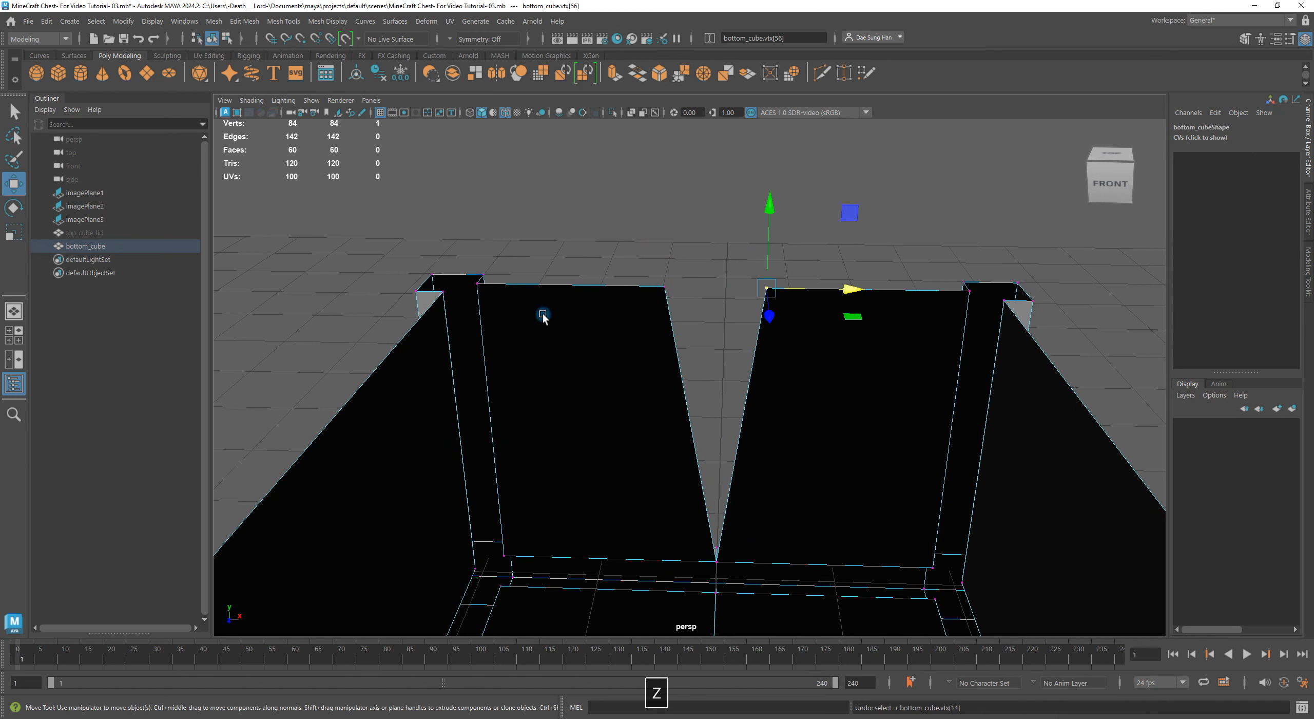
key(z)
key(z)
key(z)
key(z)
key(z)
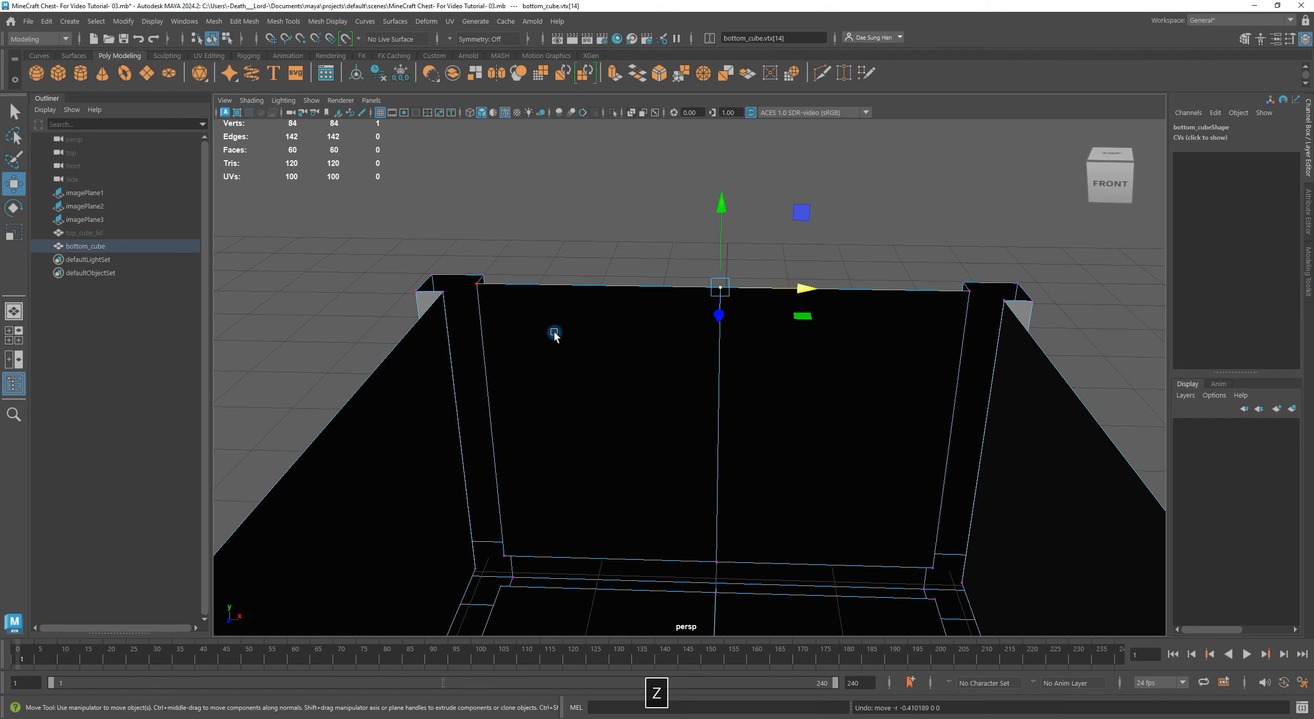
Examine the bottom cube's centre seam, toggling the smooth mesh preview on and off, and focus on the back wall's upper edge.
alt+right_drag(625, 215, 756, 285)
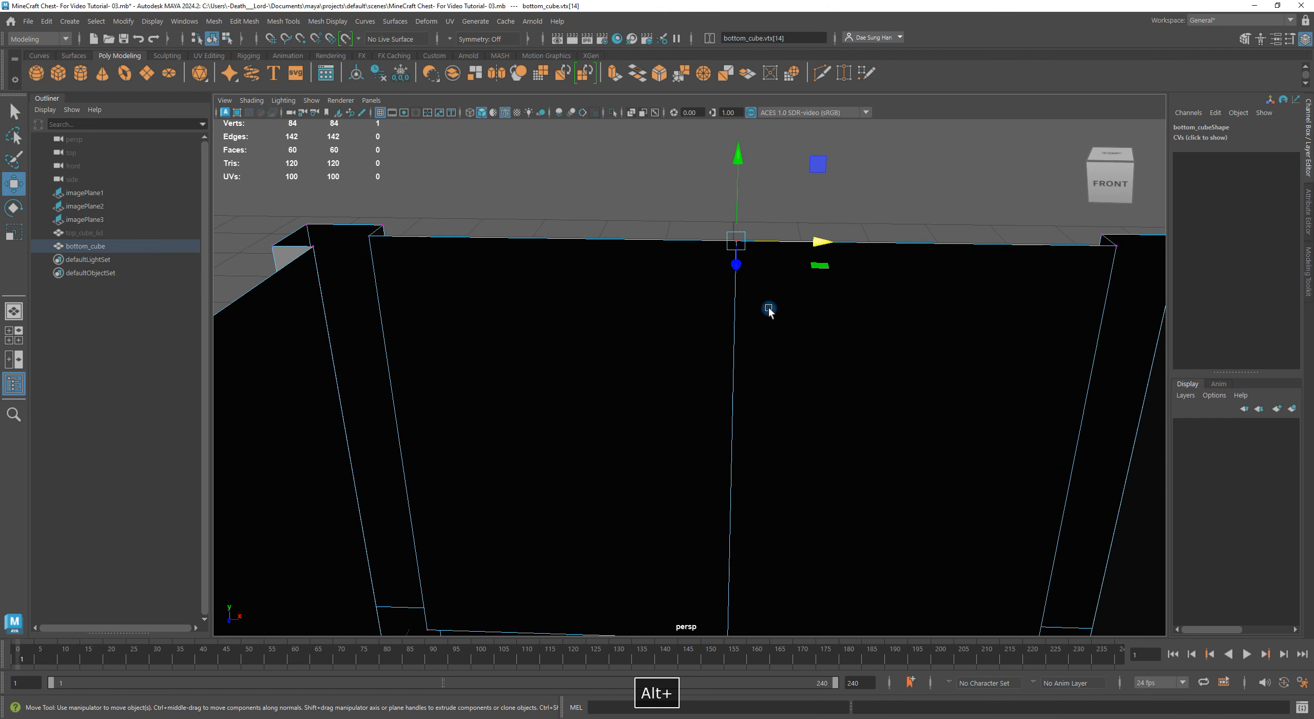
click(684, 222)
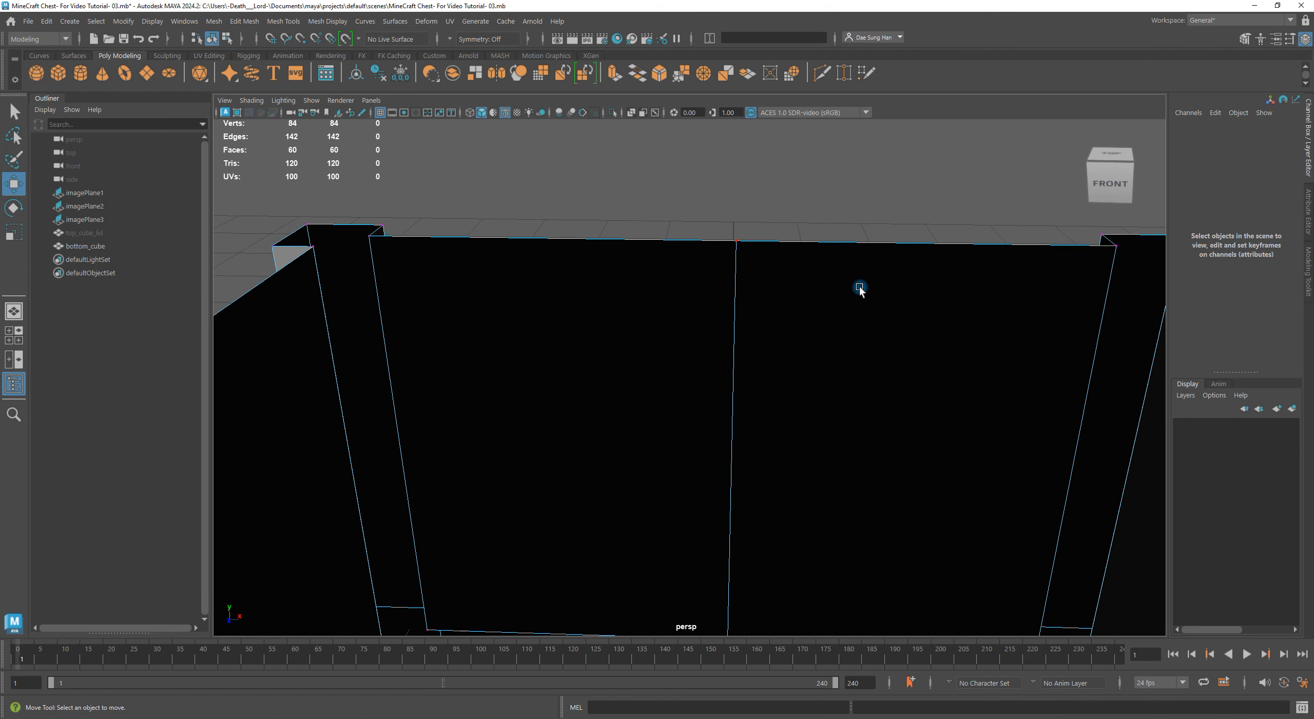
alt+right_drag(860, 289, 563, 303)
alt+drag(766, 355, 733, 308)
key(3)
key(1)
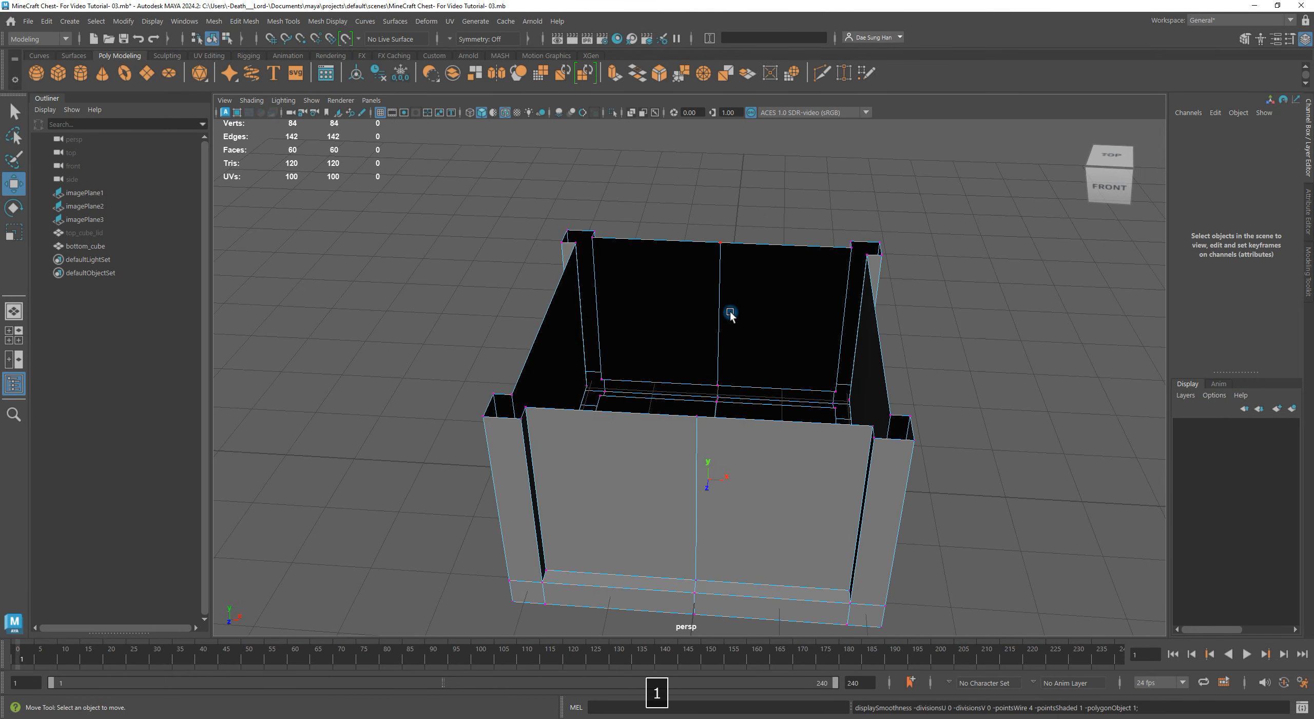
alt+drag(827, 314, 777, 285)
alt+right_drag(777, 285, 1015, 347)
alt+middle_drag(611, 209, 580, 340)
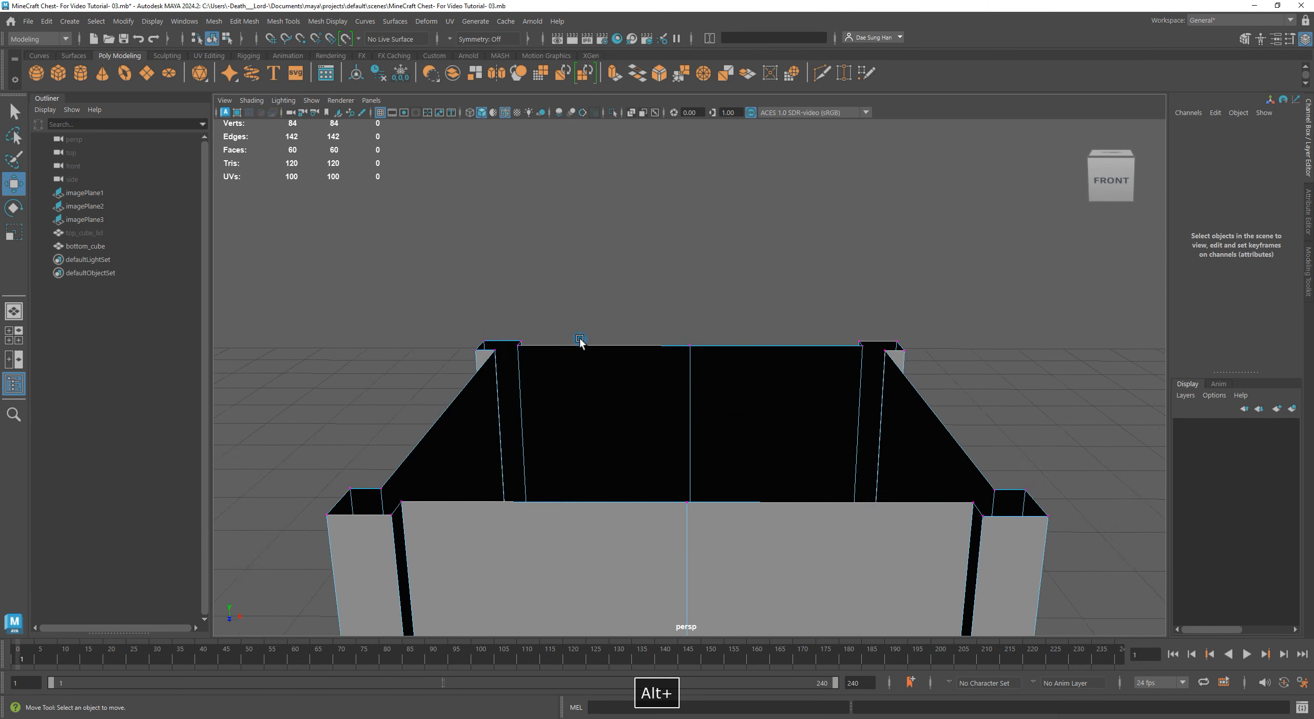
alt+right_drag(580, 340, 636, 291)
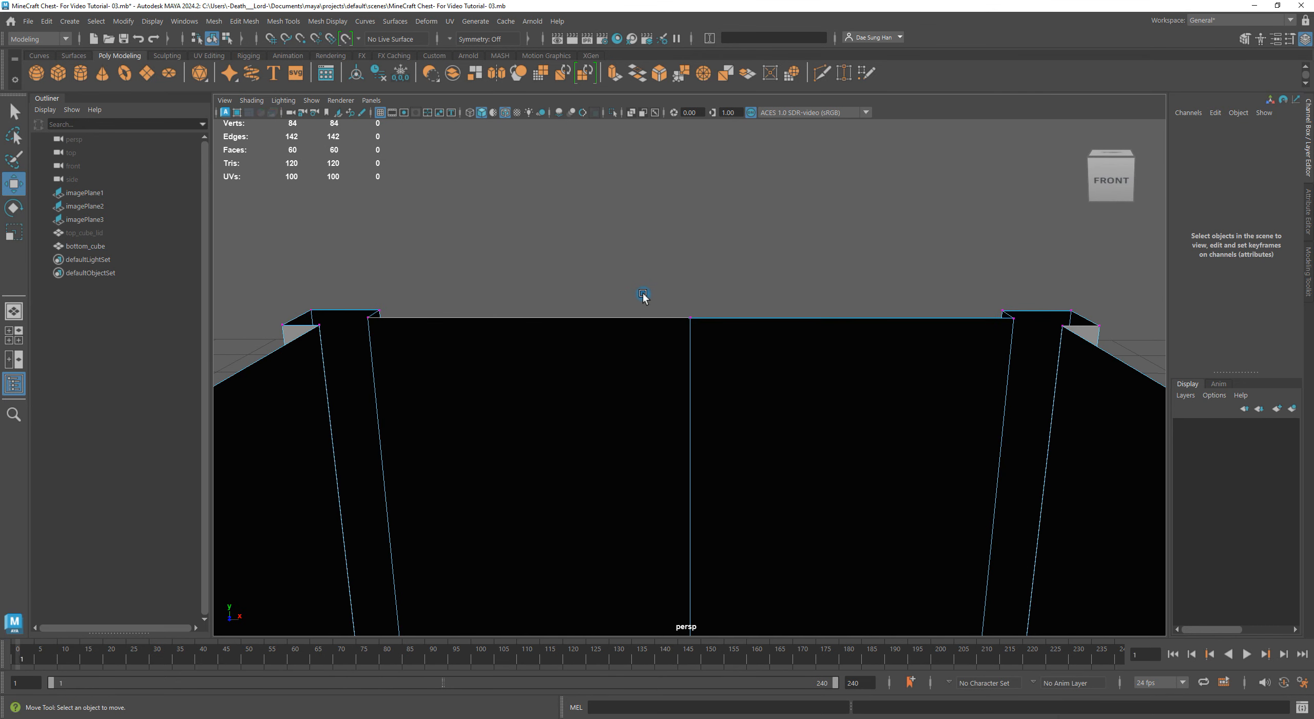
Switch to wireframe display and box-select the overlapping vertices in the middle of the back wall's upper edge.
key(4)
drag(640, 271, 729, 359)
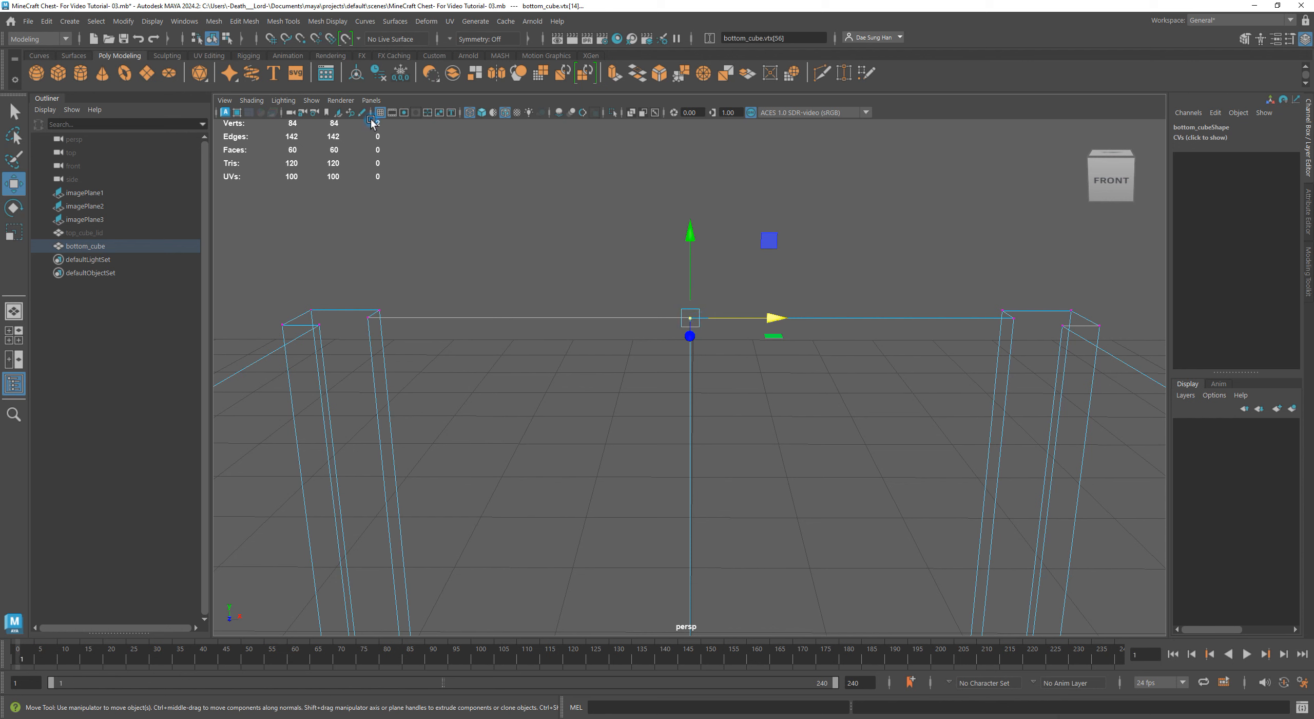
click(574, 264)
drag(645, 279, 754, 380)
Select vertices at the back corner post and along the middle seam to check which points hold doubled vertices.
alt+drag(916, 333, 860, 382)
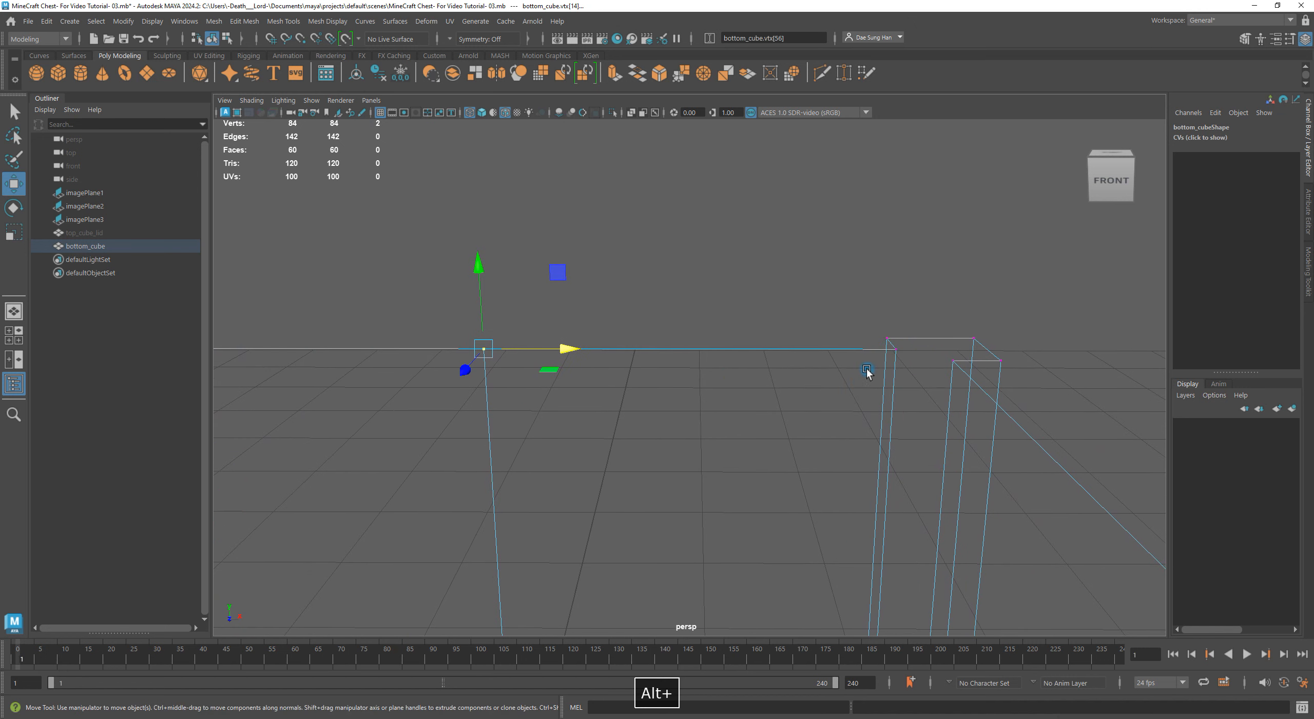
click(888, 339)
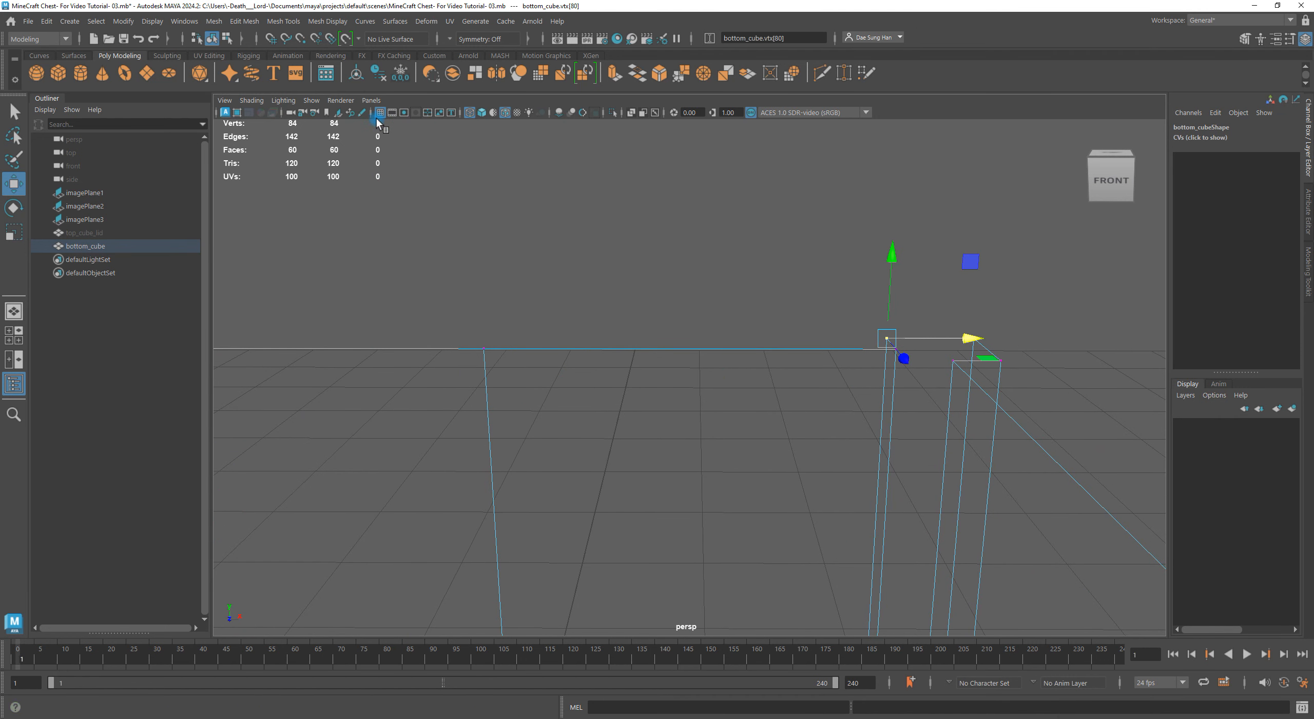
click(701, 272)
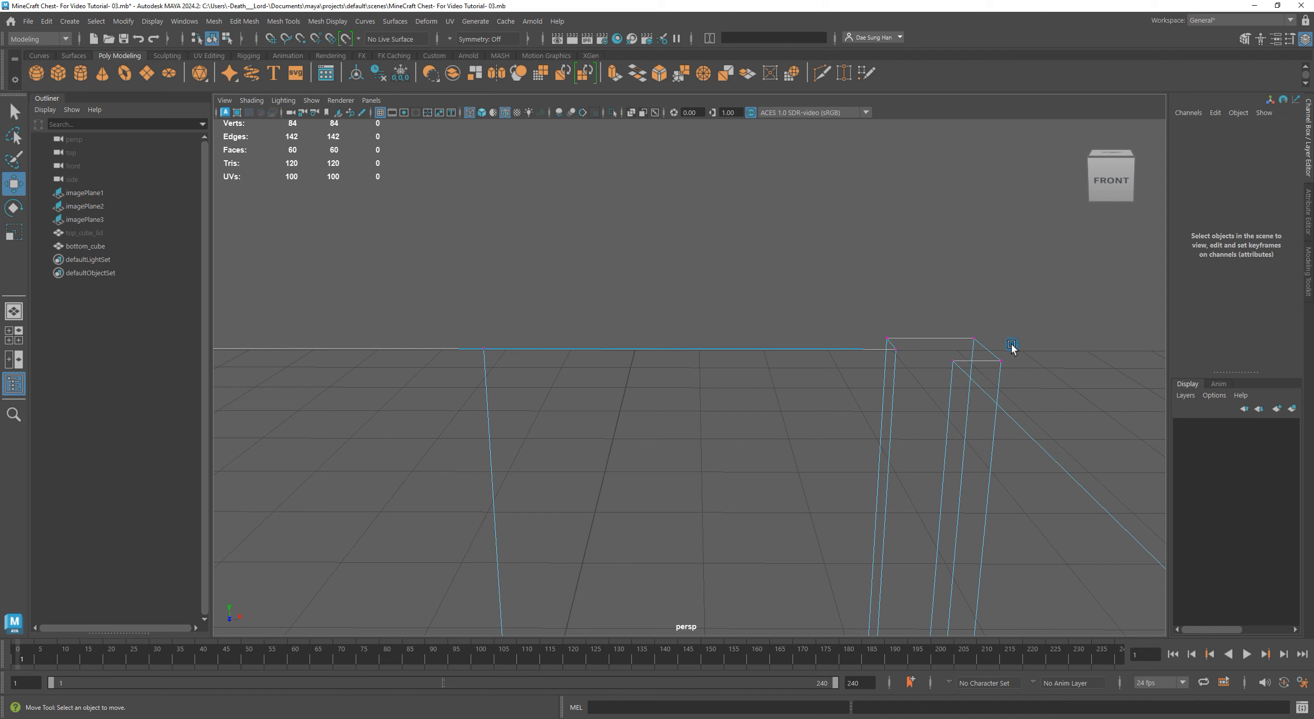
drag(832, 286, 1050, 412)
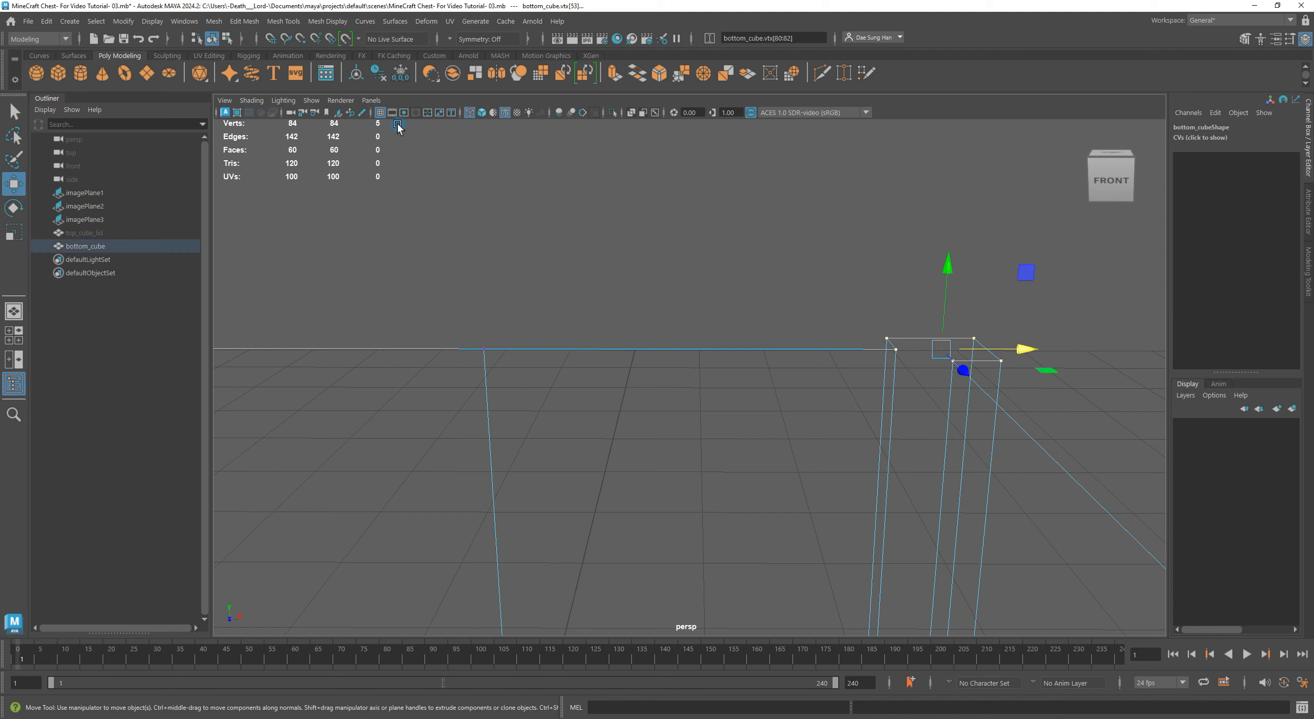
alt+middle_drag(587, 308, 907, 273)
click(759, 288)
alt+middle_drag(741, 293, 802, 245)
drag(712, 266, 804, 329)
alt+drag(484, 190, 693, 498)
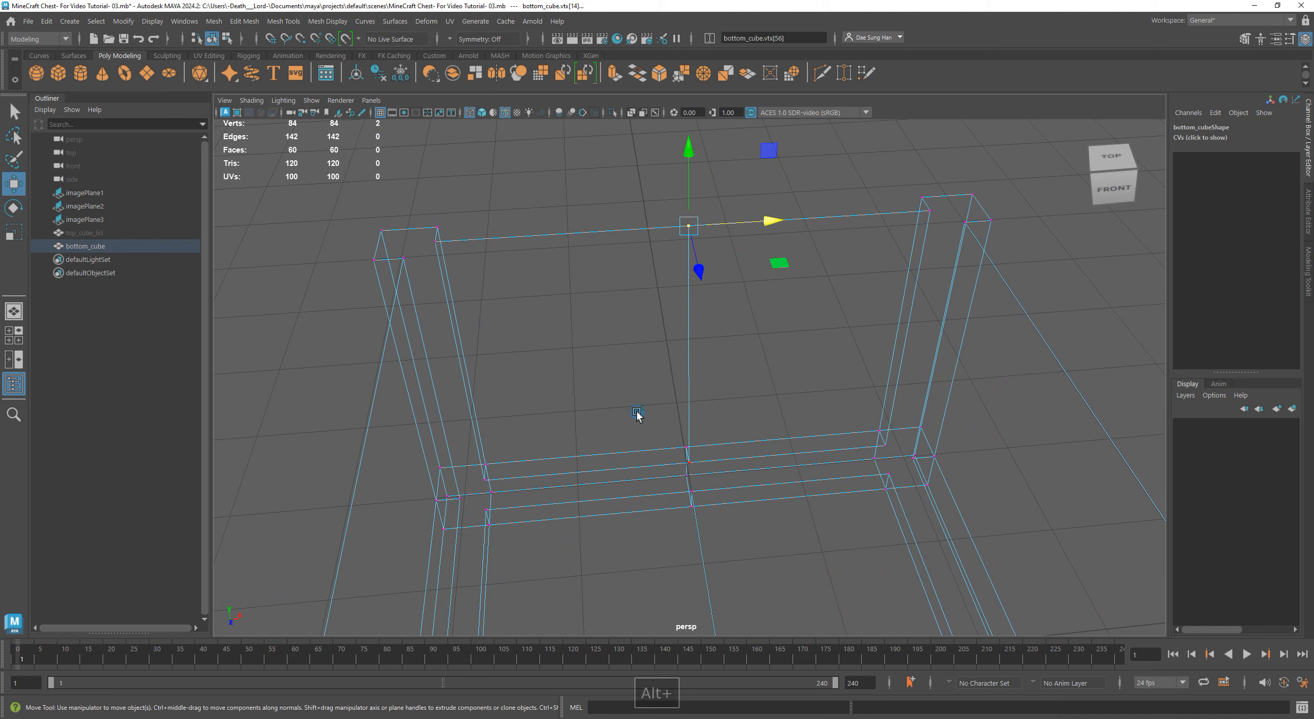
drag(710, 446, 707, 371)
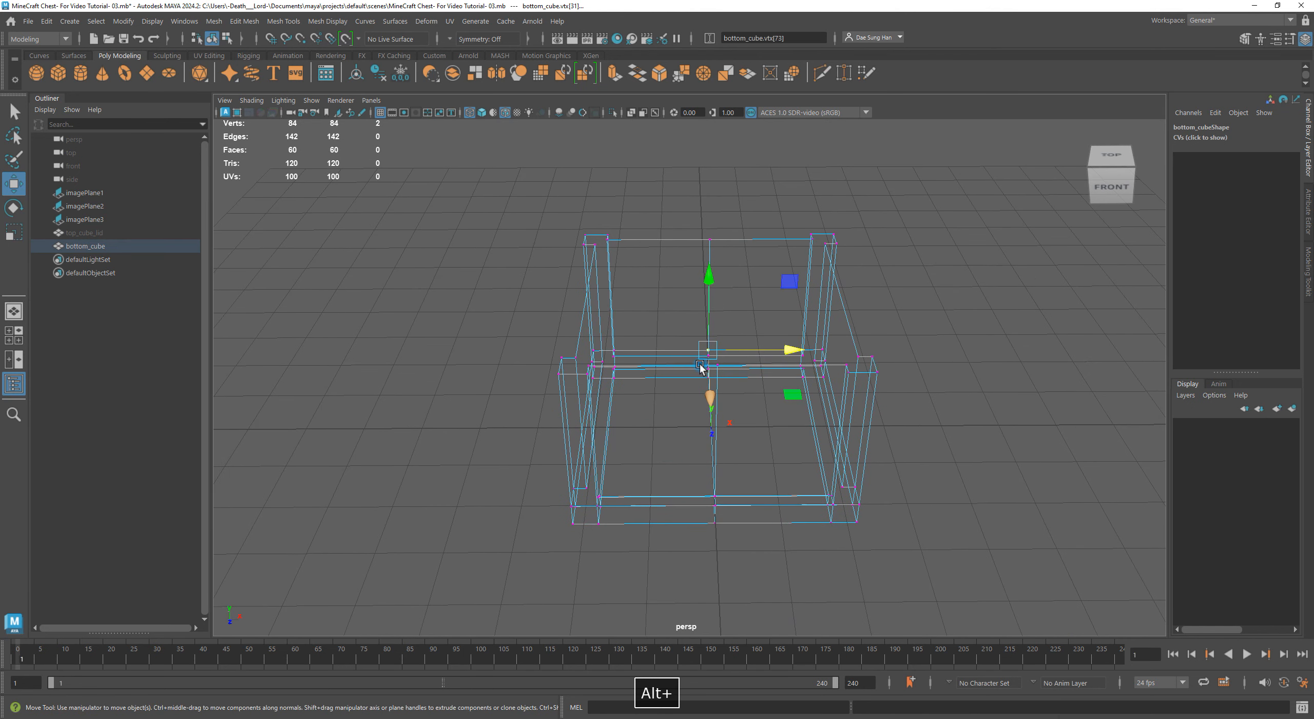
Box-select all vertices along the bottom cube's centre seam, from the back wall to the front wall, in wireframe display.
click(675, 250)
drag(673, 186, 872, 614)
alt+drag(929, 564, 775, 458)
key(4)
key(5)
key(4)
alt+drag(902, 426, 883, 310)
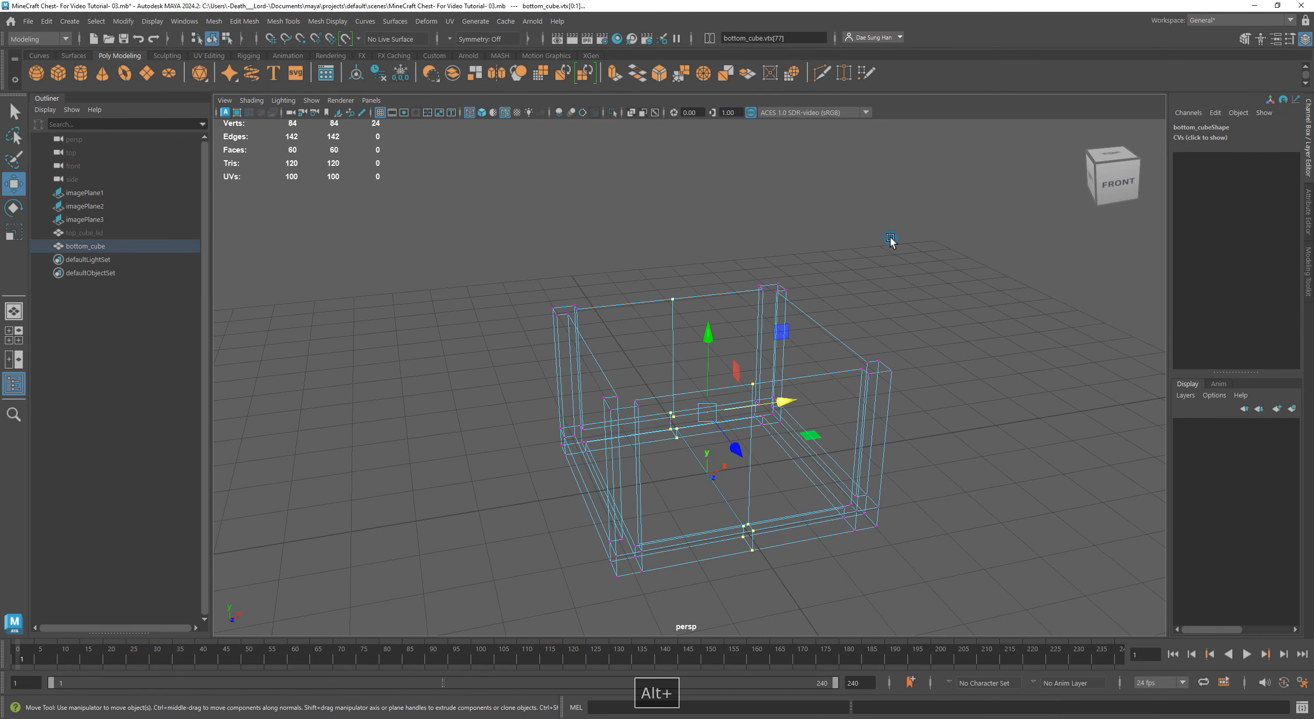
Open the Merge Vertices options for the selected vertices along the bottom cube's centre seam.
shift+right_click(870, 222)
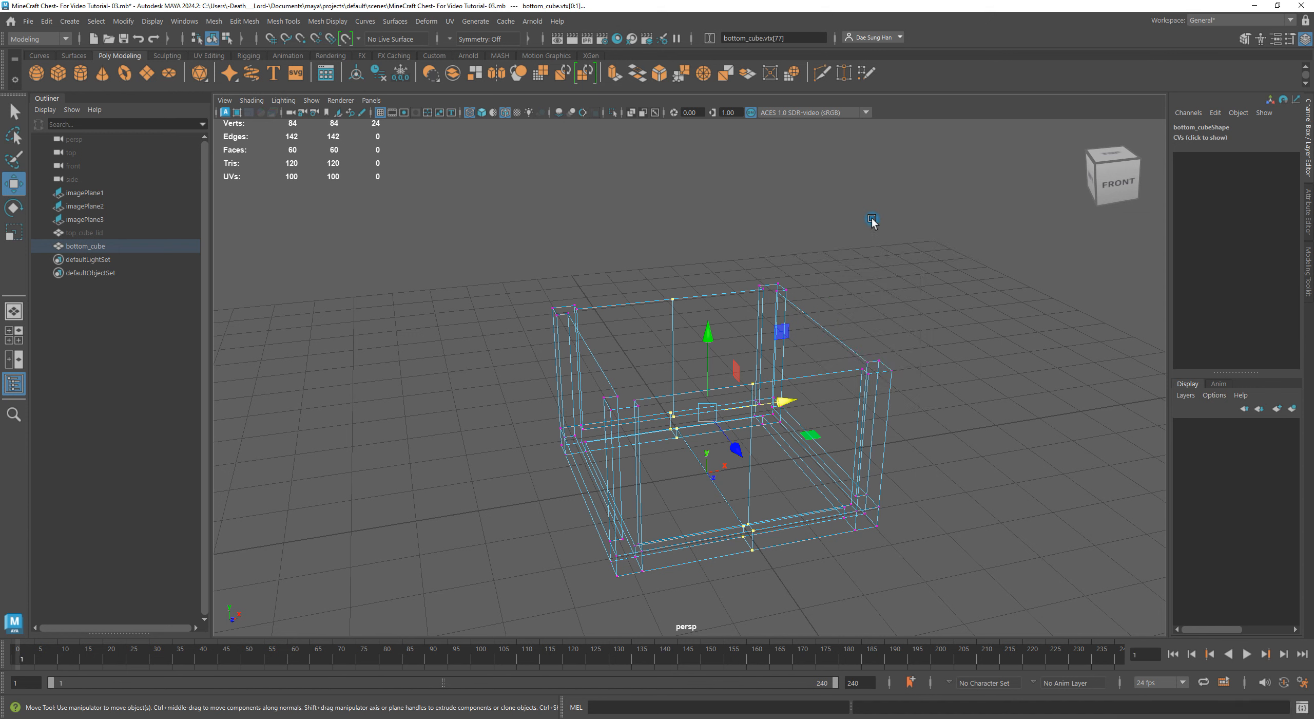
shift+right_click(874, 219)
shift+right_drag(874, 219, 882, 177)
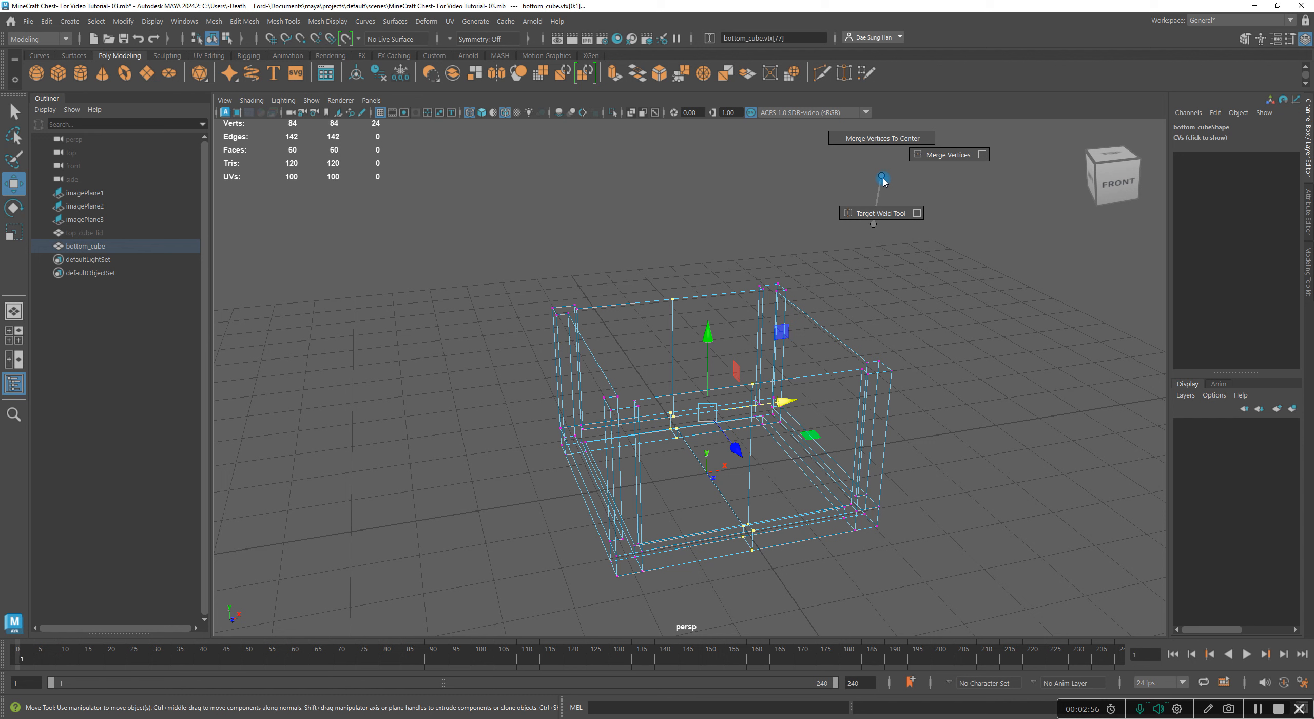
shift+right_drag(884, 176, 873, 227)
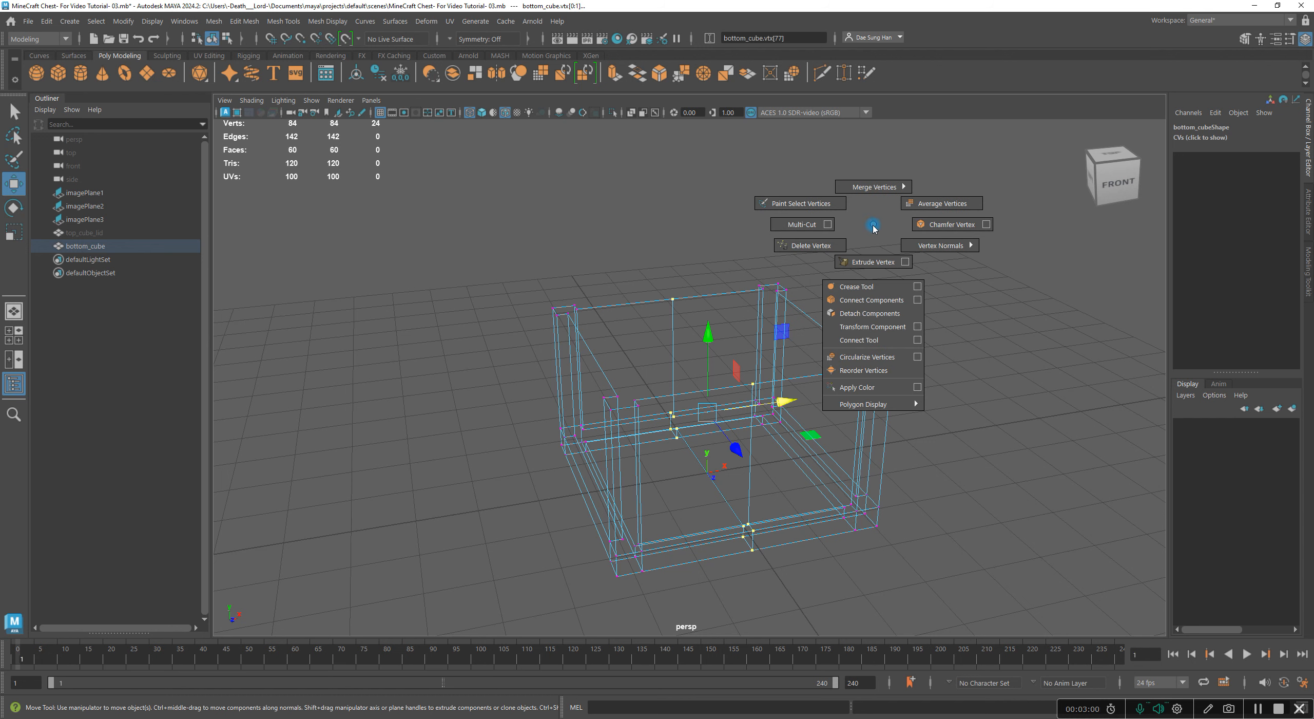
shift+right_drag(873, 227, 871, 229)
shift+right_drag(874, 229, 880, 193)
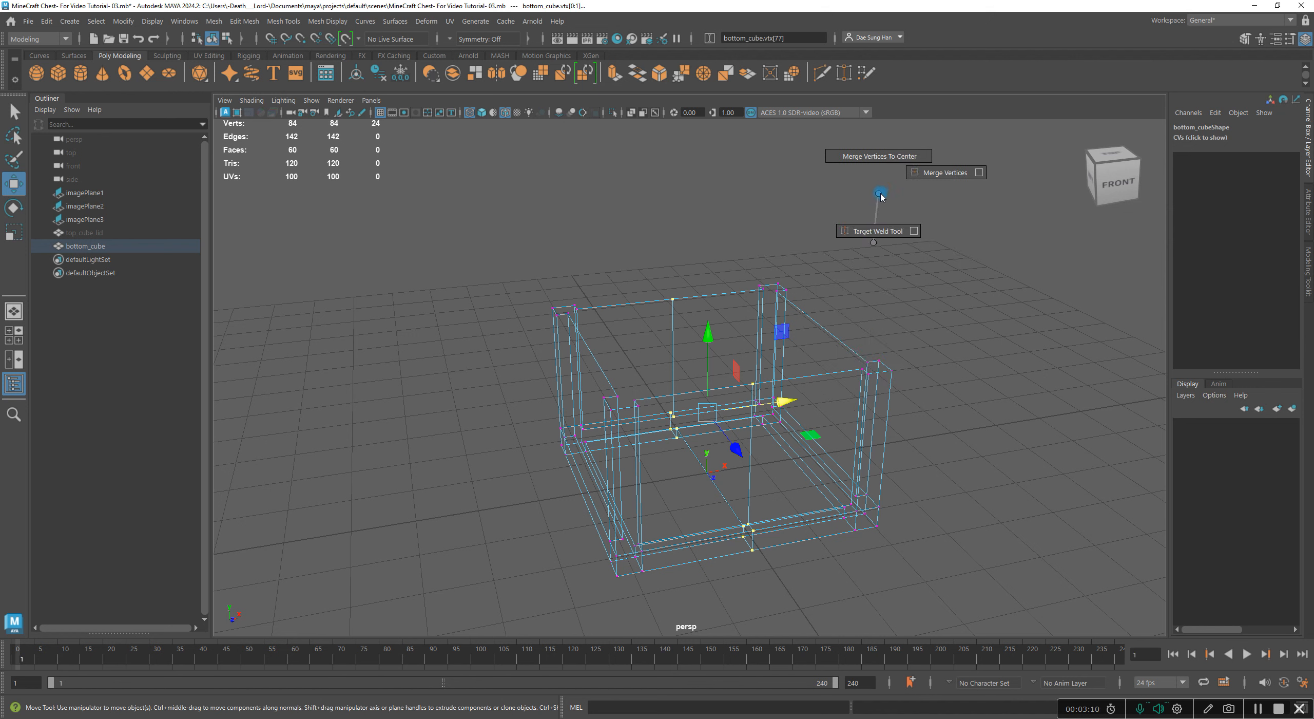
shift+right_drag(880, 194, 887, 193)
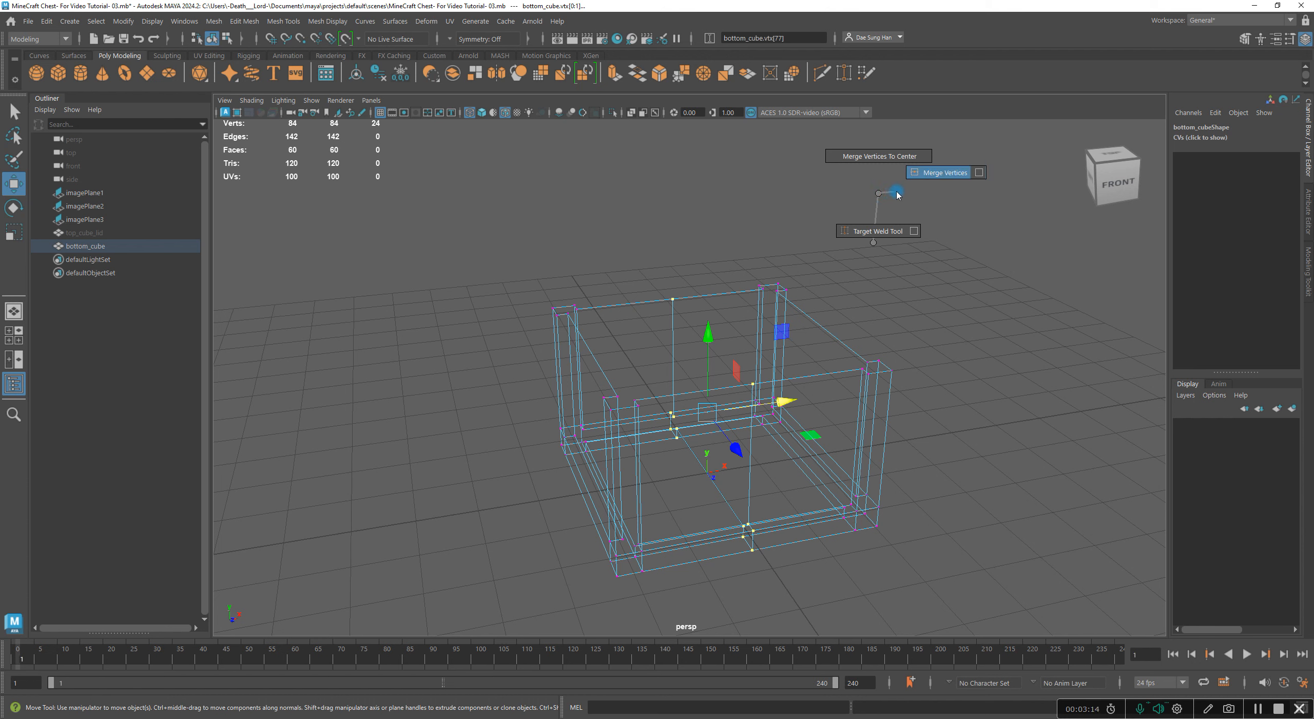
shift+right_drag(898, 194, 979, 175)
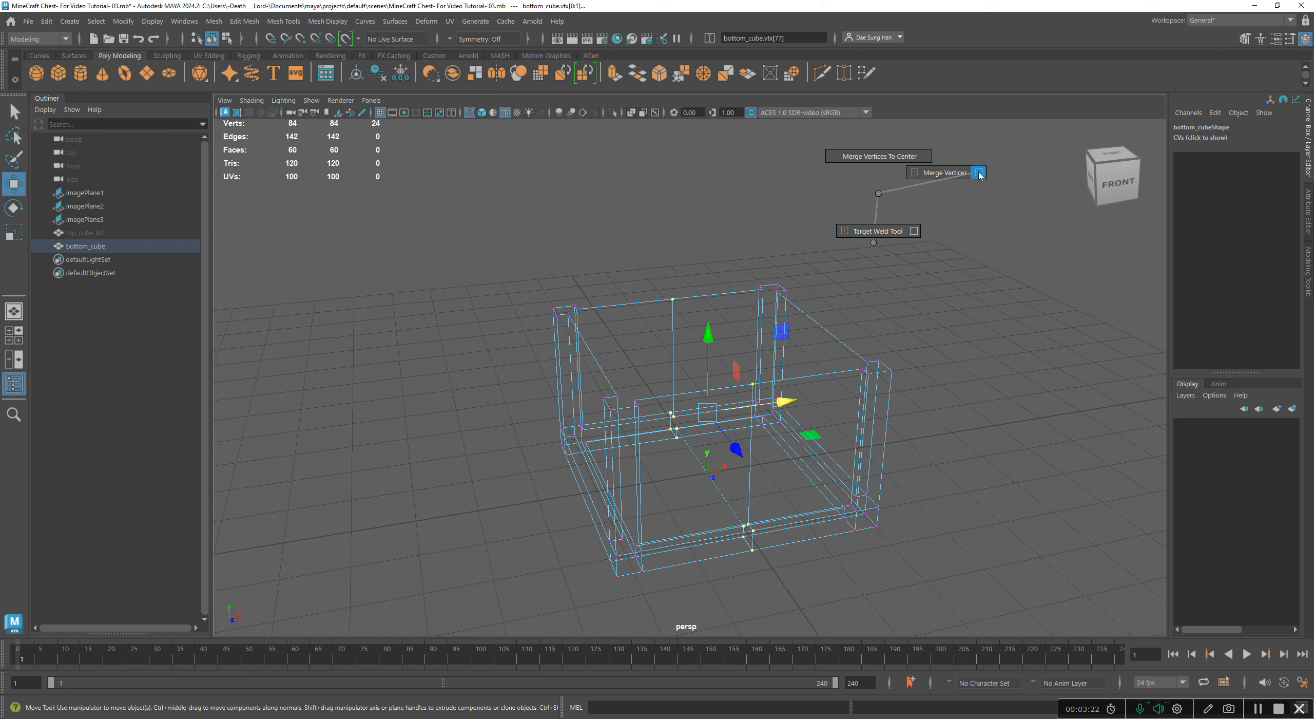
shift+right_drag(978, 173, 979, 173)
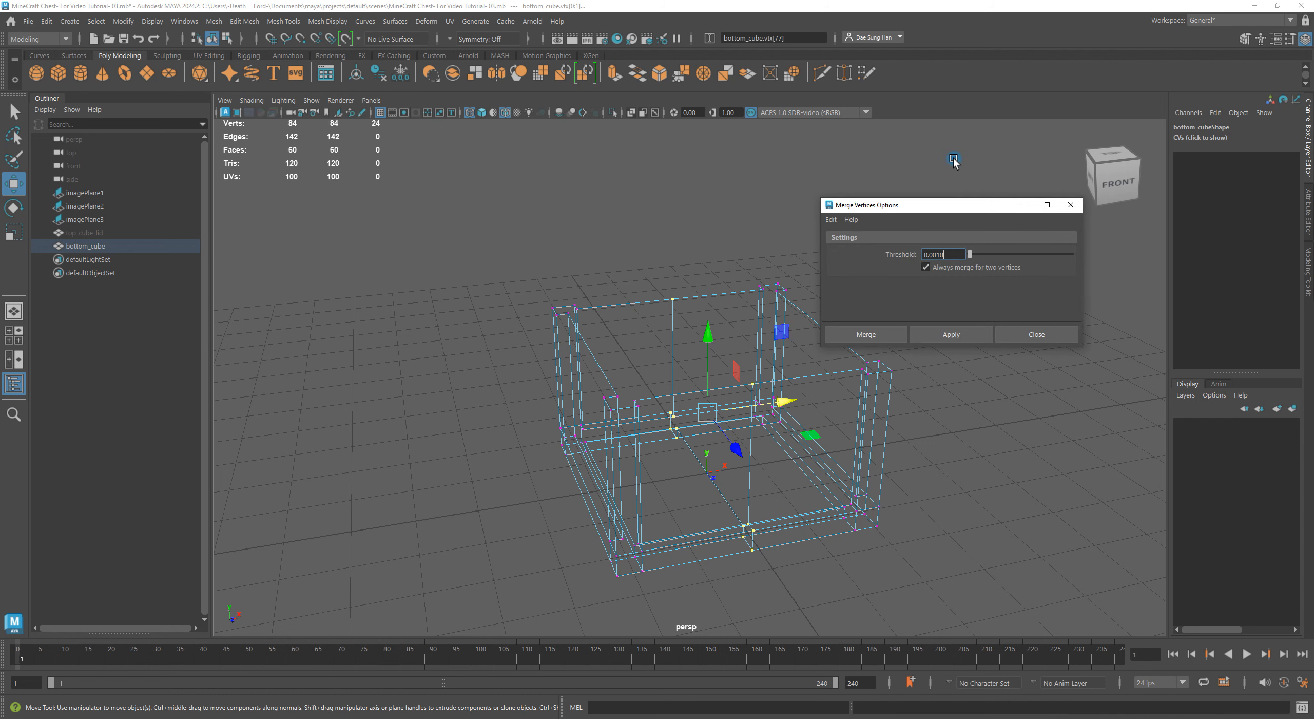
Move the merge options aside and try a threshold of 0.01 before restoring it to 0.001.
drag(925, 204, 892, 192)
click(798, 205)
click(813, 232)
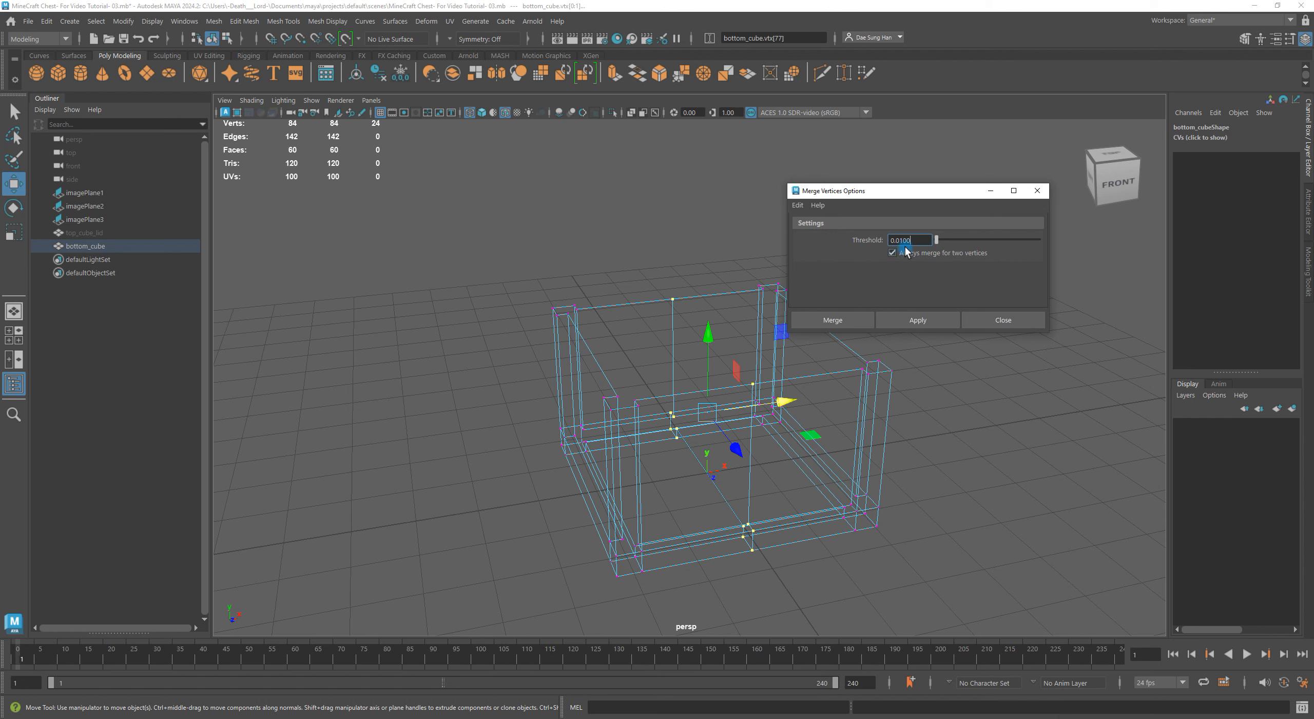
click(961, 287)
text(0)
click(894, 240)
Focus on the back corner post's closely spaced vertices and try a merge threshold of 1.
alt+middle_drag(733, 353, 619, 432)
alt+scroll(619, 430, up, 8)
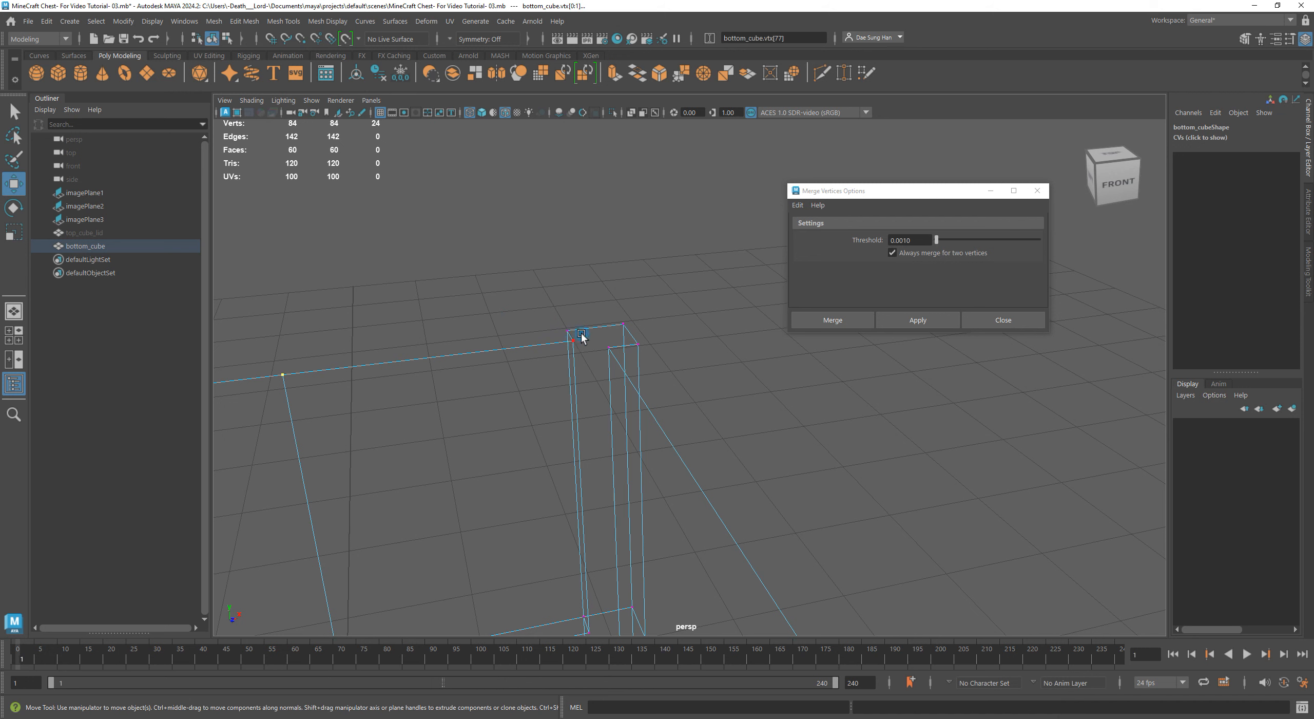
double_click(903, 240)
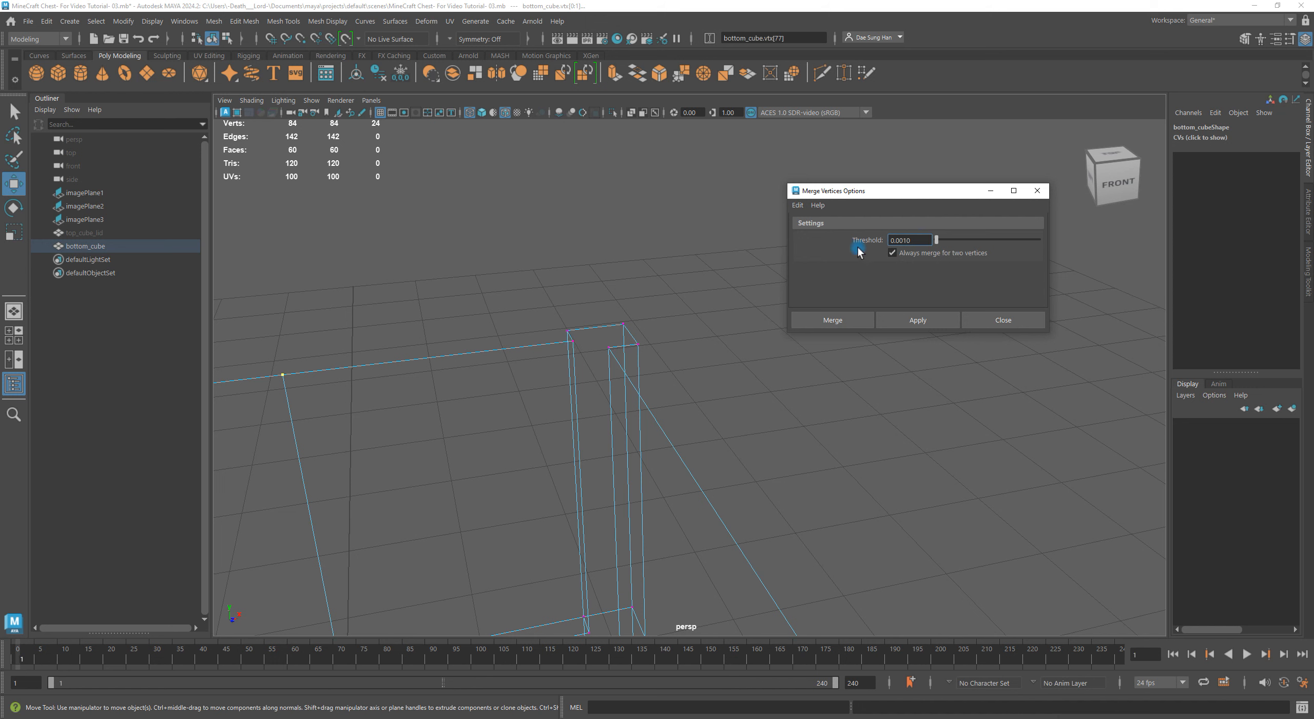
double_click(906, 239)
text(1)
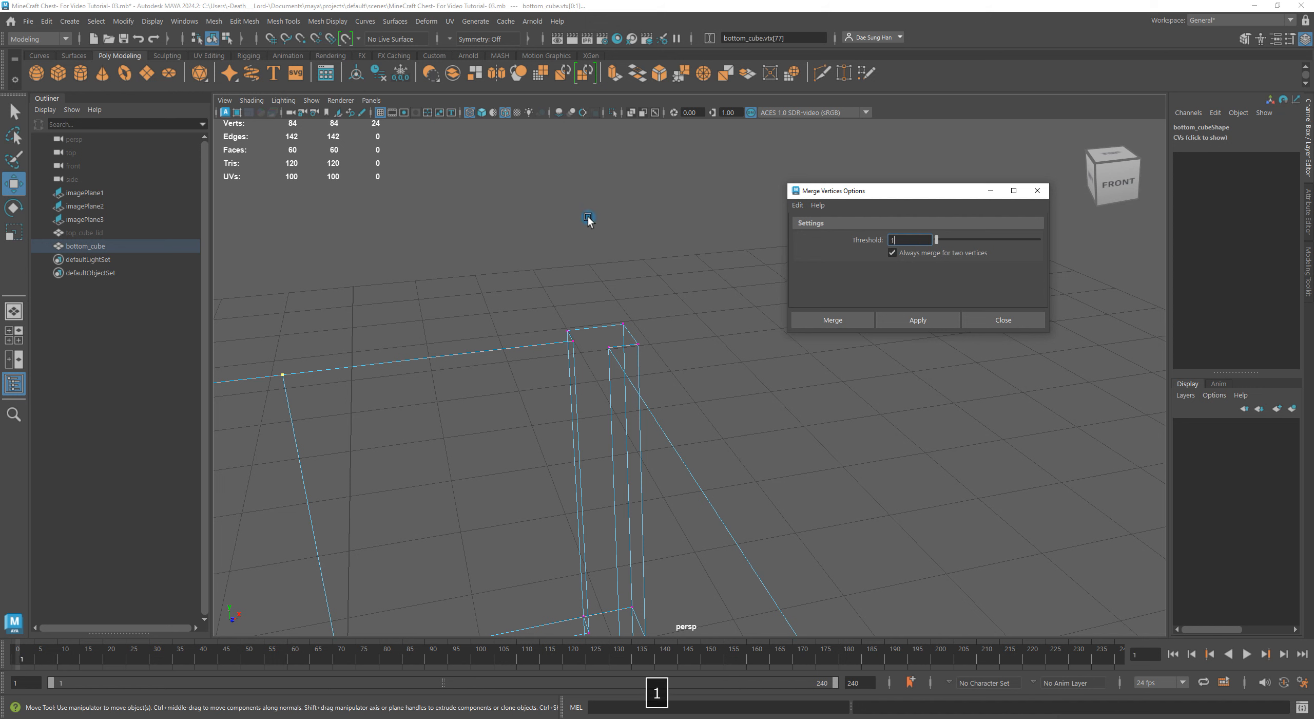
alt+middle_drag(990, 464, 1096, 437)
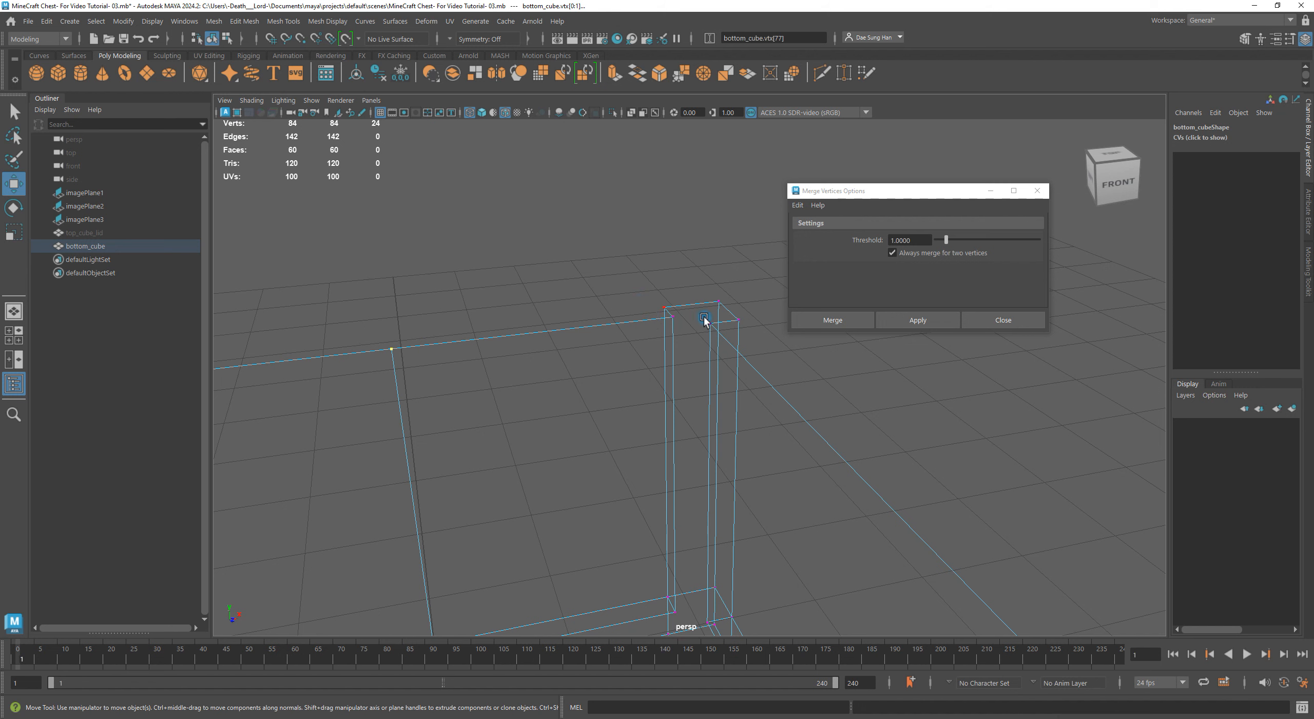
Set the merge threshold to 0.001, merge the selected centre-seam vertices of the bottom cube, and close the options.
click(908, 239)
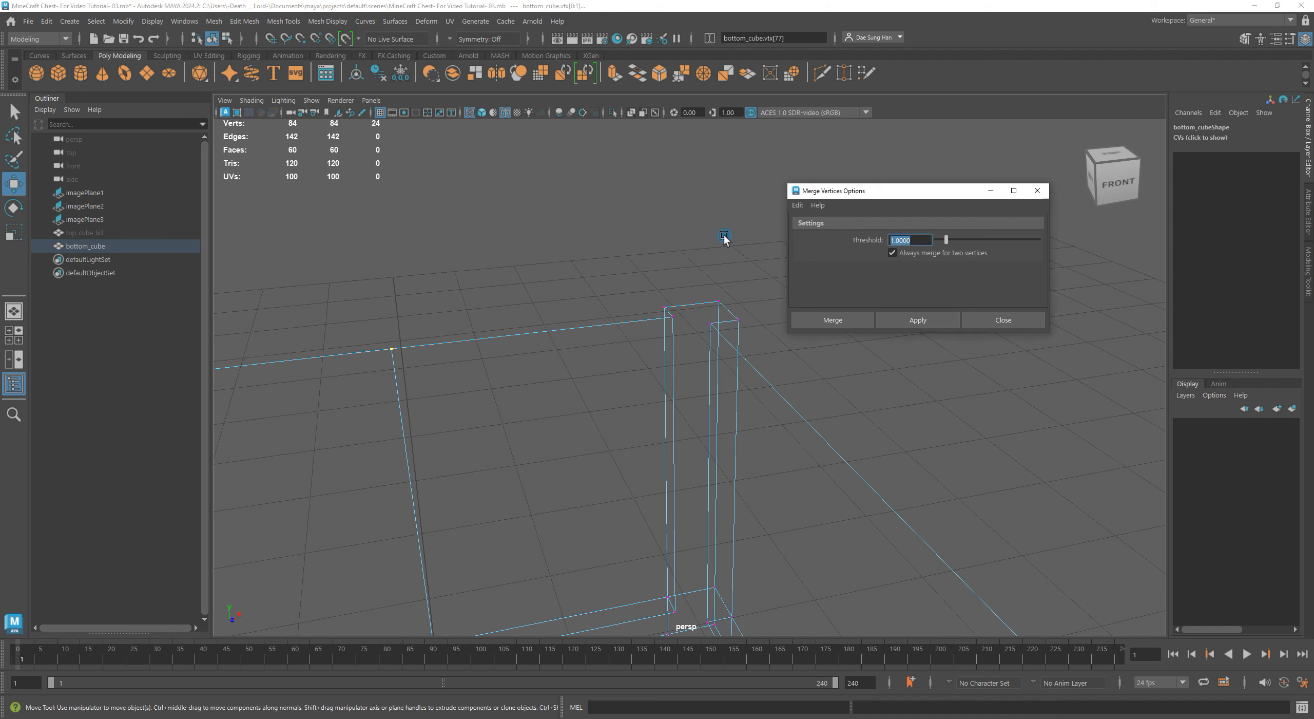
text(.0)
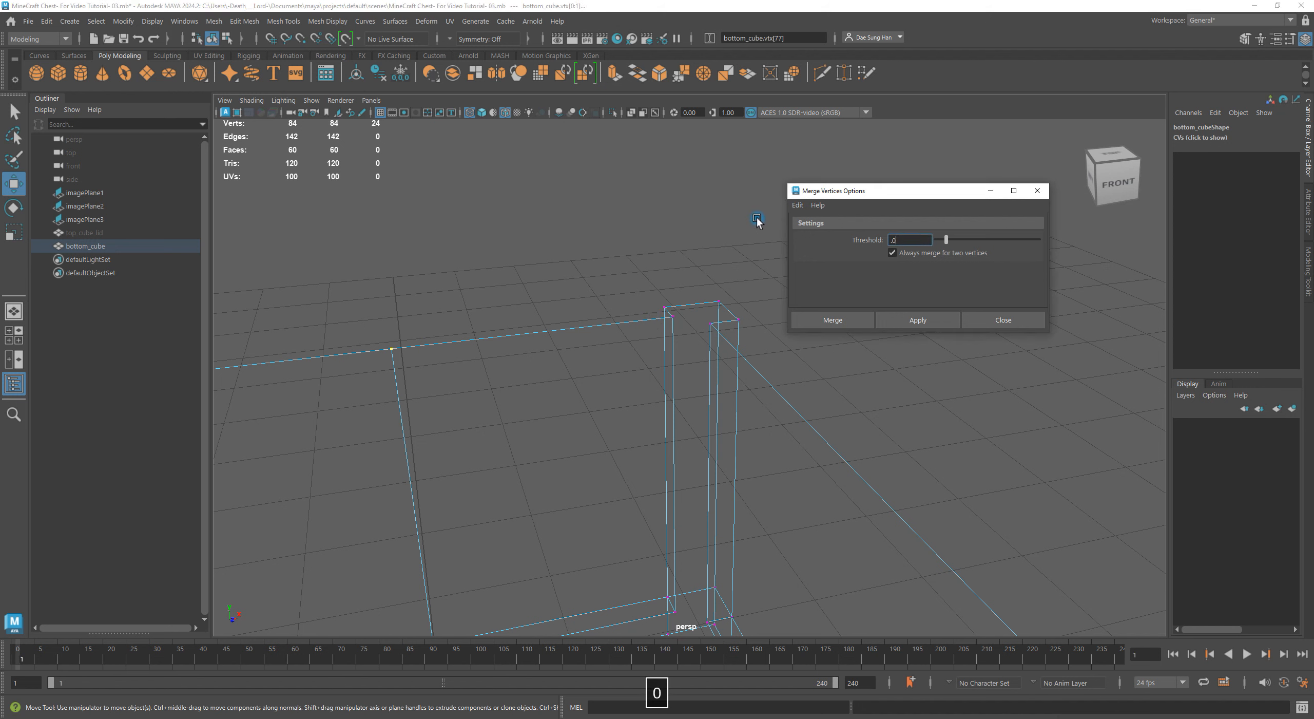
alt+right_drag(944, 442, 584, 440)
alt+middle_drag(583, 440, 639, 332)
alt+drag(639, 331, 632, 330)
alt+right_drag(667, 325, 631, 320)
alt+middle_drag(630, 320, 622, 285)
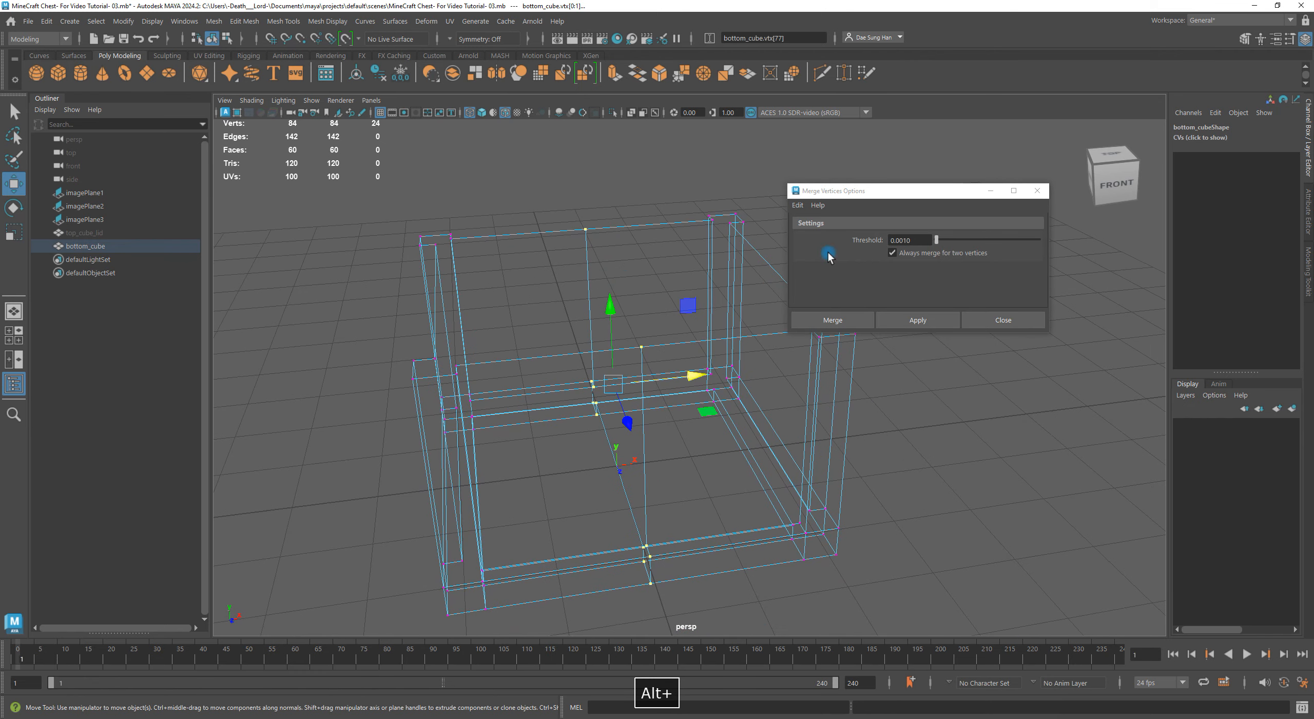
click(928, 319)
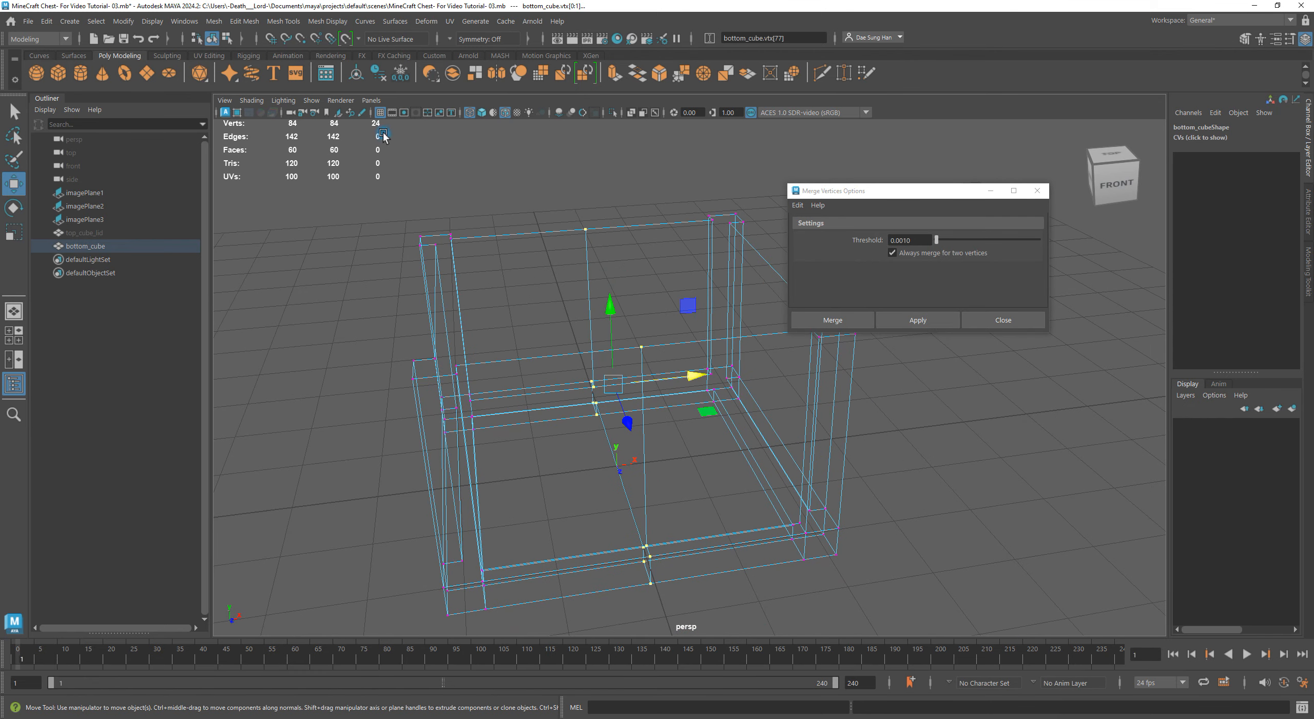
alt+middle_drag(420, 209, 422, 275)
alt+middle_drag(518, 263, 503, 175)
alt+right_drag(717, 460, 682, 452)
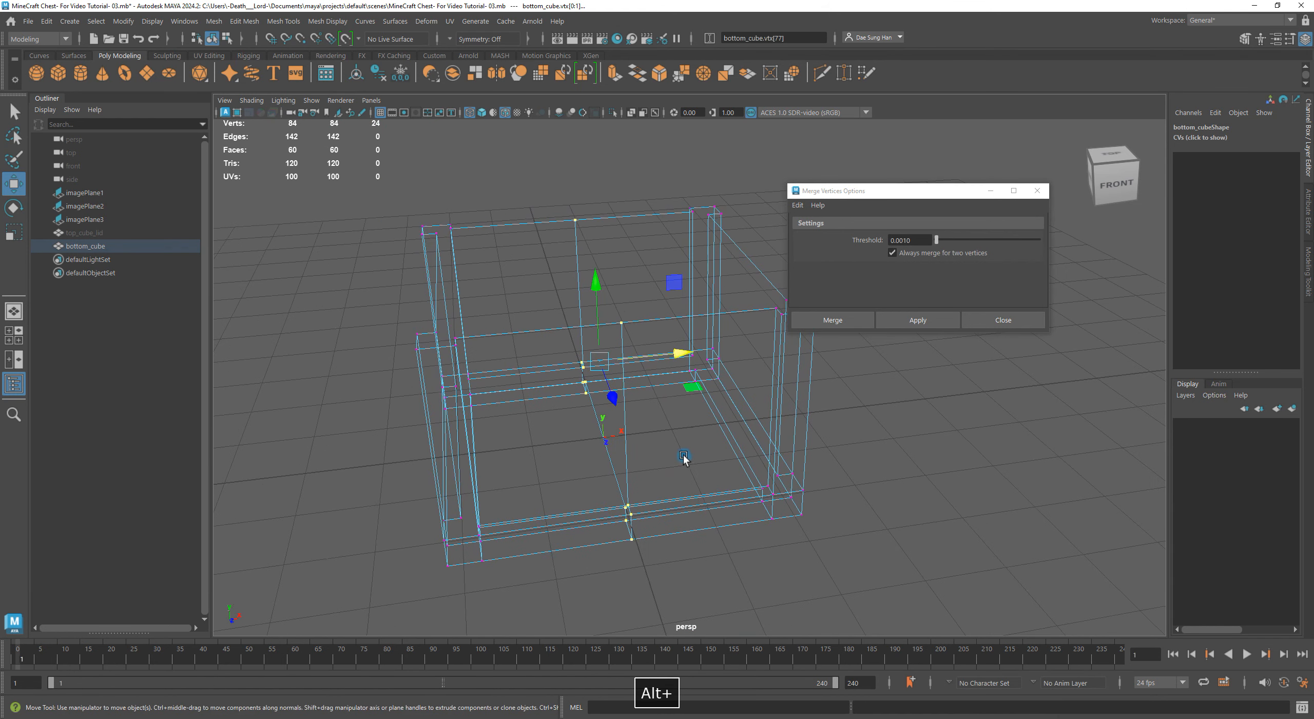
click(924, 325)
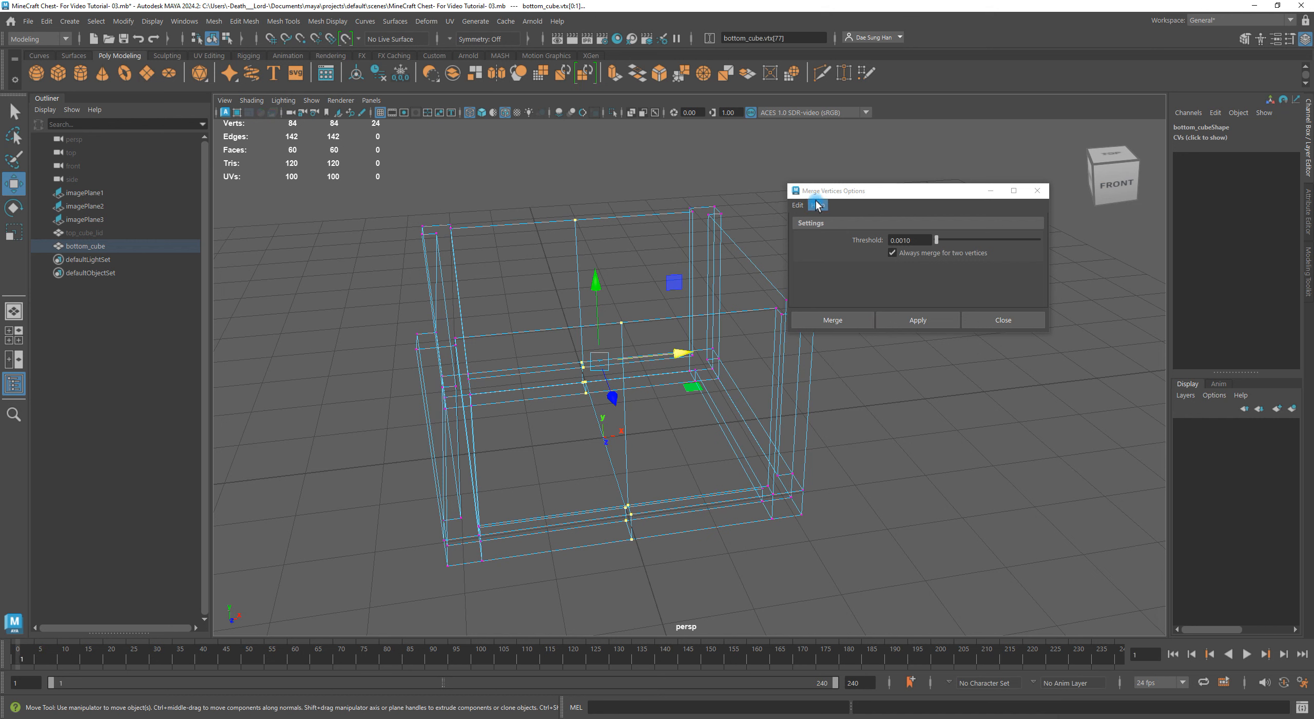
click(916, 322)
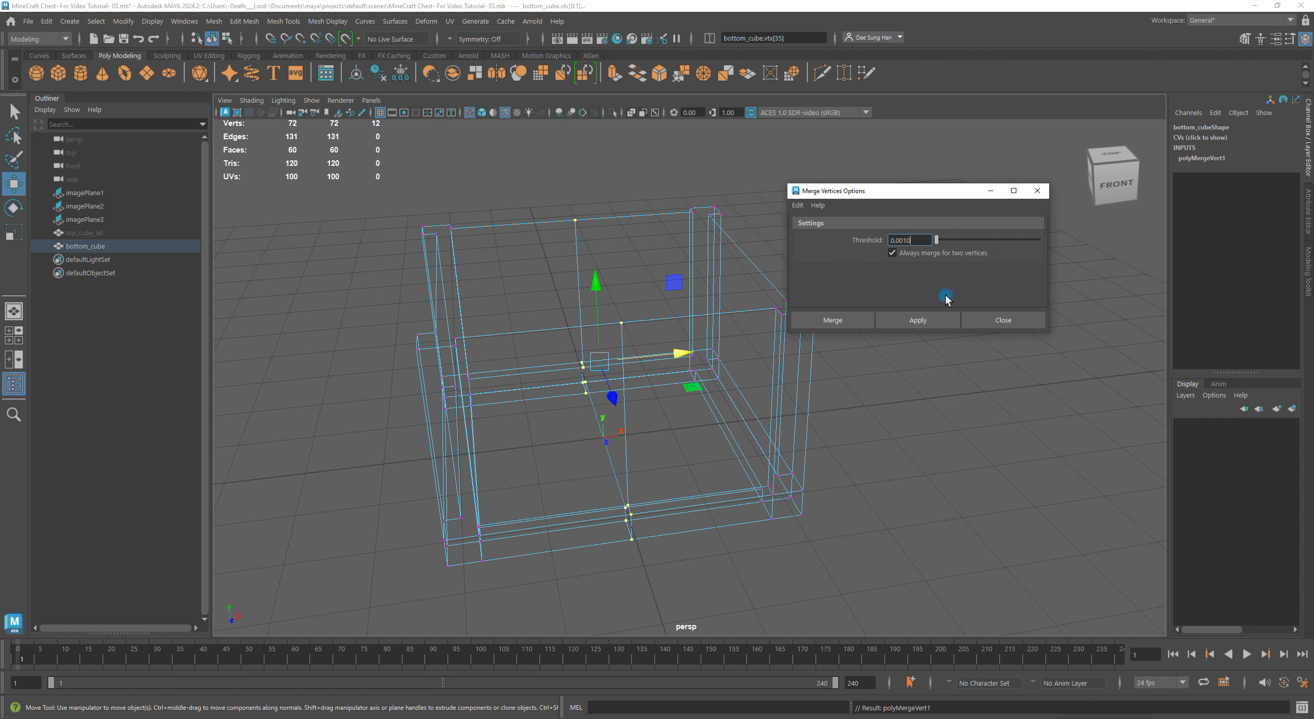
click(1002, 319)
Box-select the middle point of the back wall's upper edge to check the merged vertex in wireframe display.
click(754, 370)
alt+middle_drag(718, 247, 781, 324)
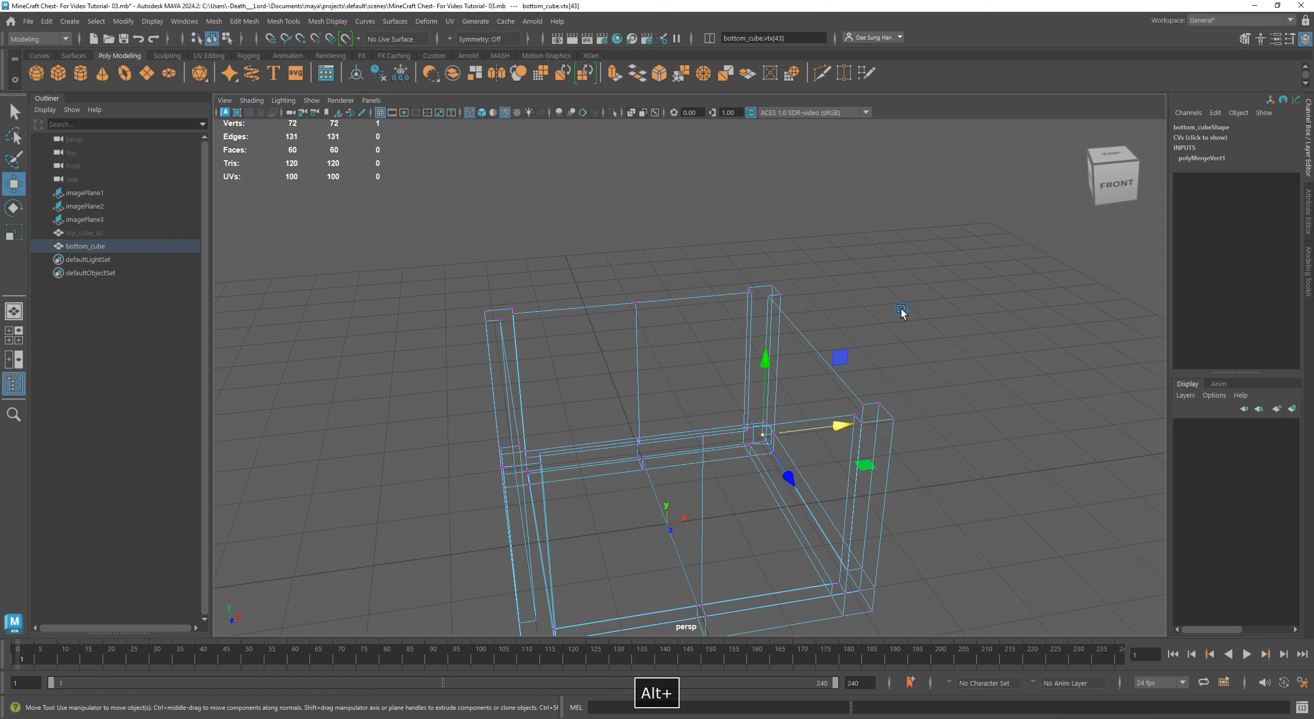
click(903, 309)
scroll(744, 298, up, 3)
drag(589, 259, 636, 290)
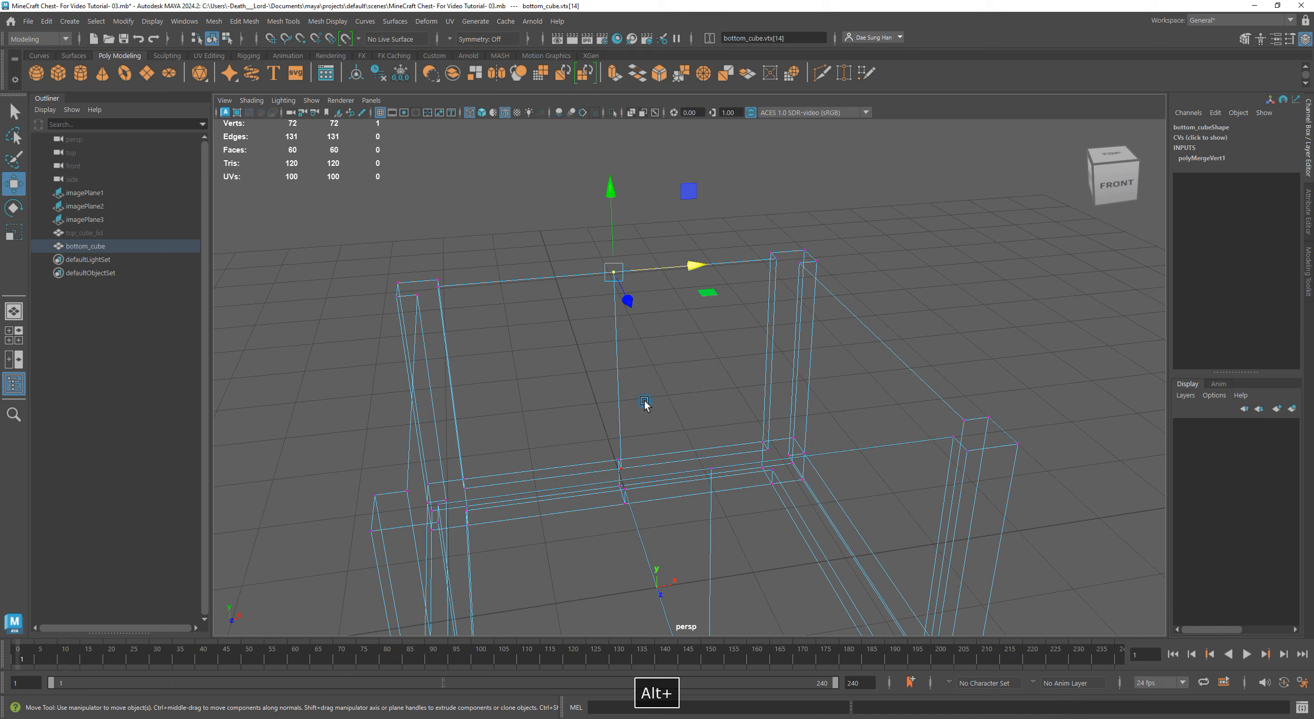
alt+right_drag(645, 404, 533, 360)
alt+right_drag(357, 250, 692, 359)
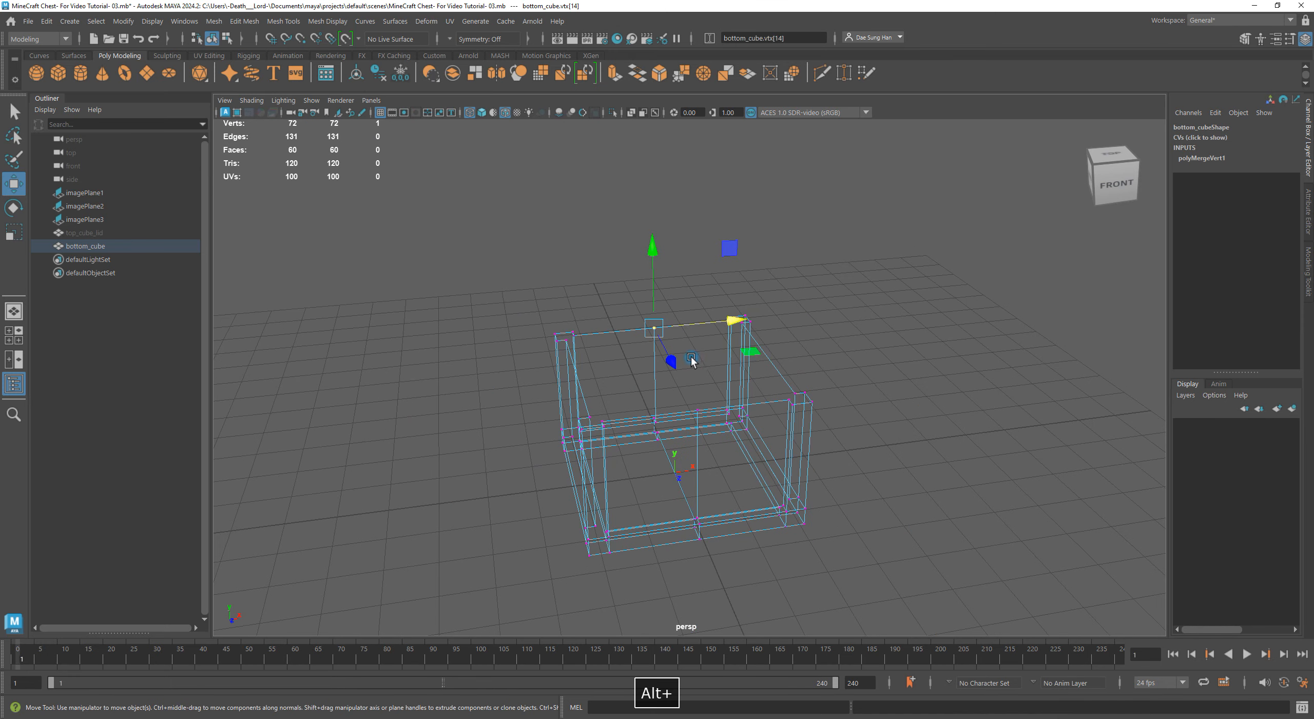
Switch back to shaded display, leave vertex mode and select the whole bottom cube.
key(5)
click(897, 385)
mouse_move(818, 446)
alt+mouse_down()
mouse_move(730, 467)
mouse_move(745, 454)
alt+mouse_up()
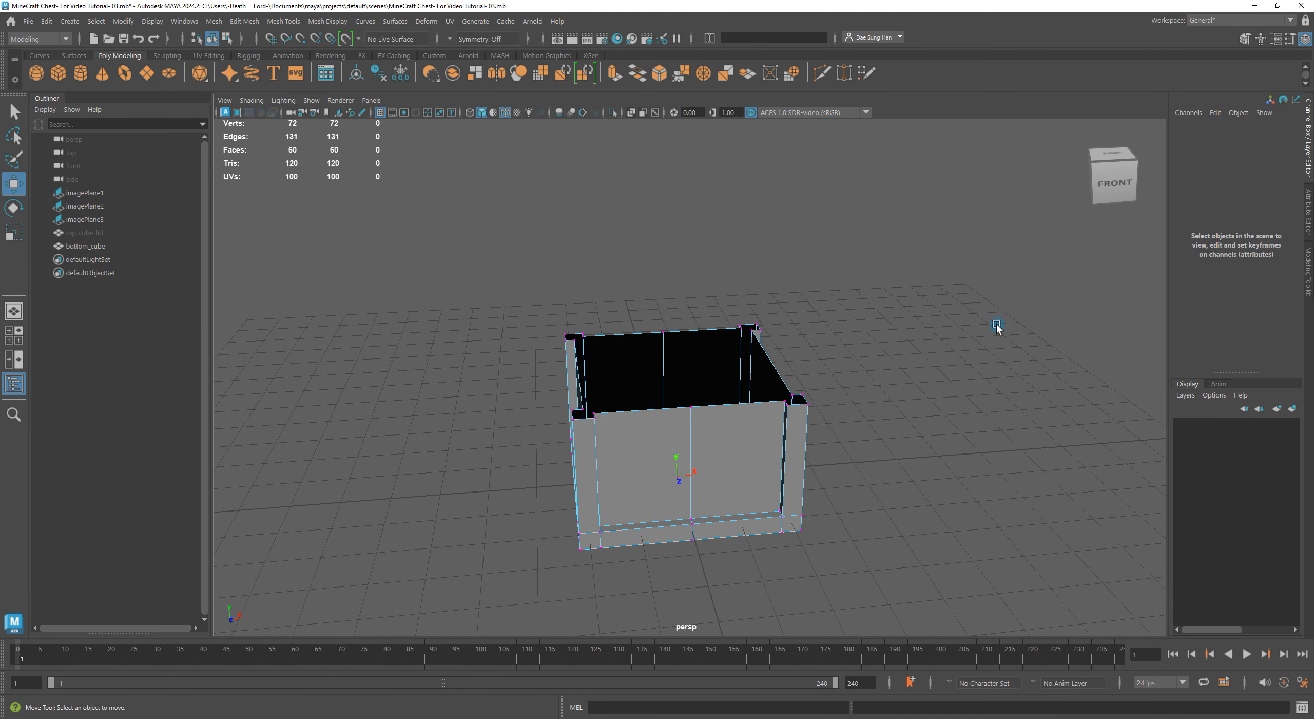
click(791, 434)
click(974, 318)
alt+drag(751, 410, 763, 413)
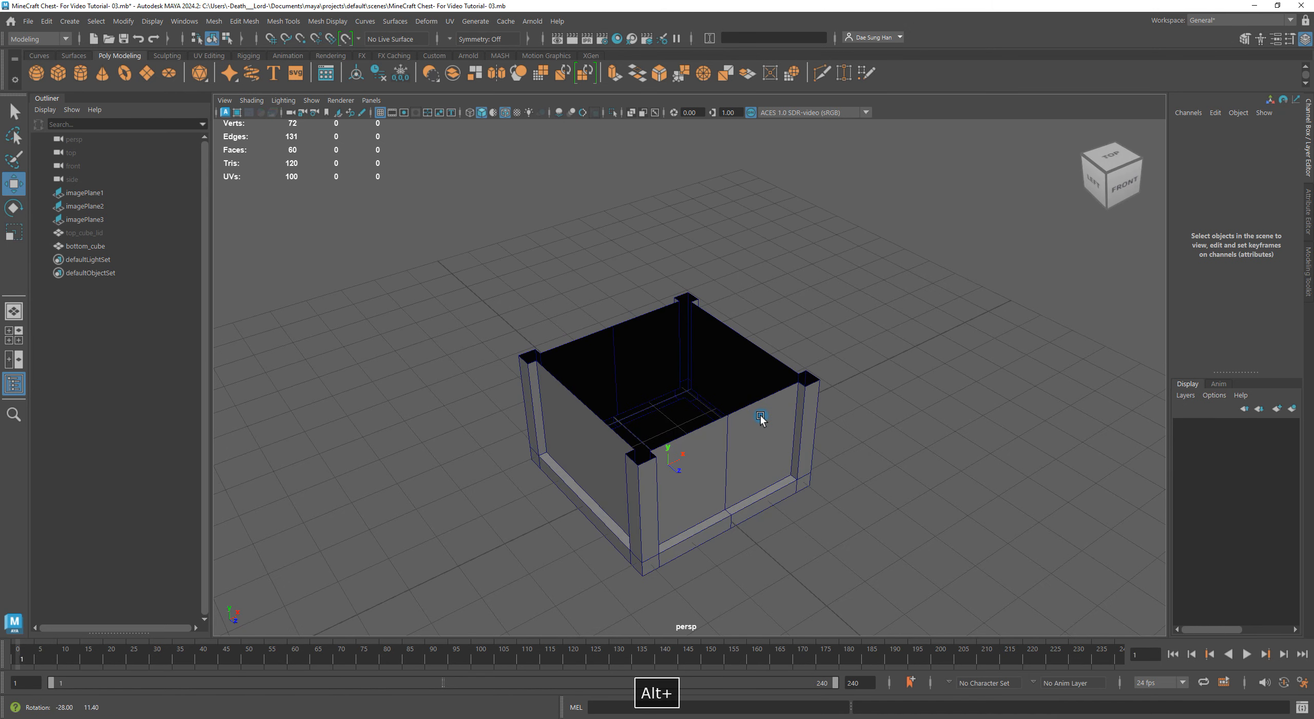
click(776, 427)
key(w)
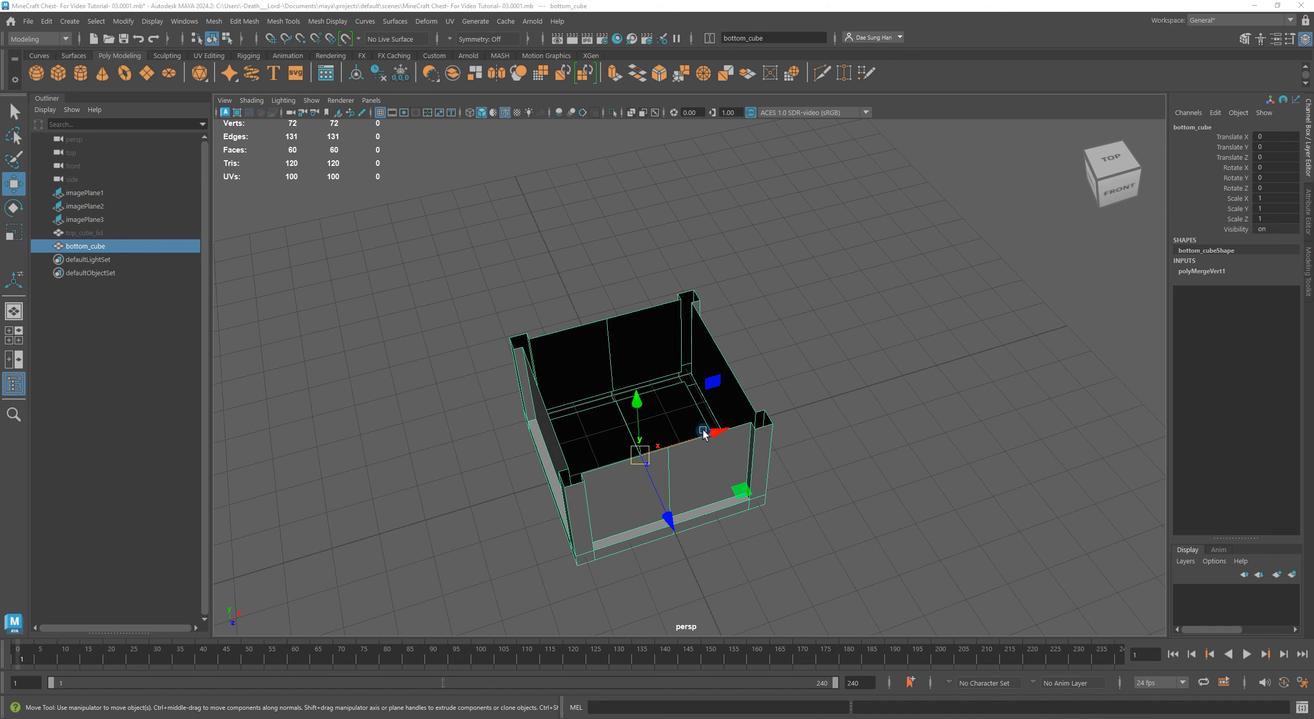
Return to vertex mode and select the middle vertex of the back wall's upper edge to recheck the merge.
alt+middle_drag(648, 398, 699, 398)
alt+drag(699, 398, 684, 378)
alt+middle_drag(683, 379, 672, 384)
mouse_move(698, 361)
right_down()
mouse_move(558, 328)
mouse_move(841, 372)
right_up()
click(850, 319)
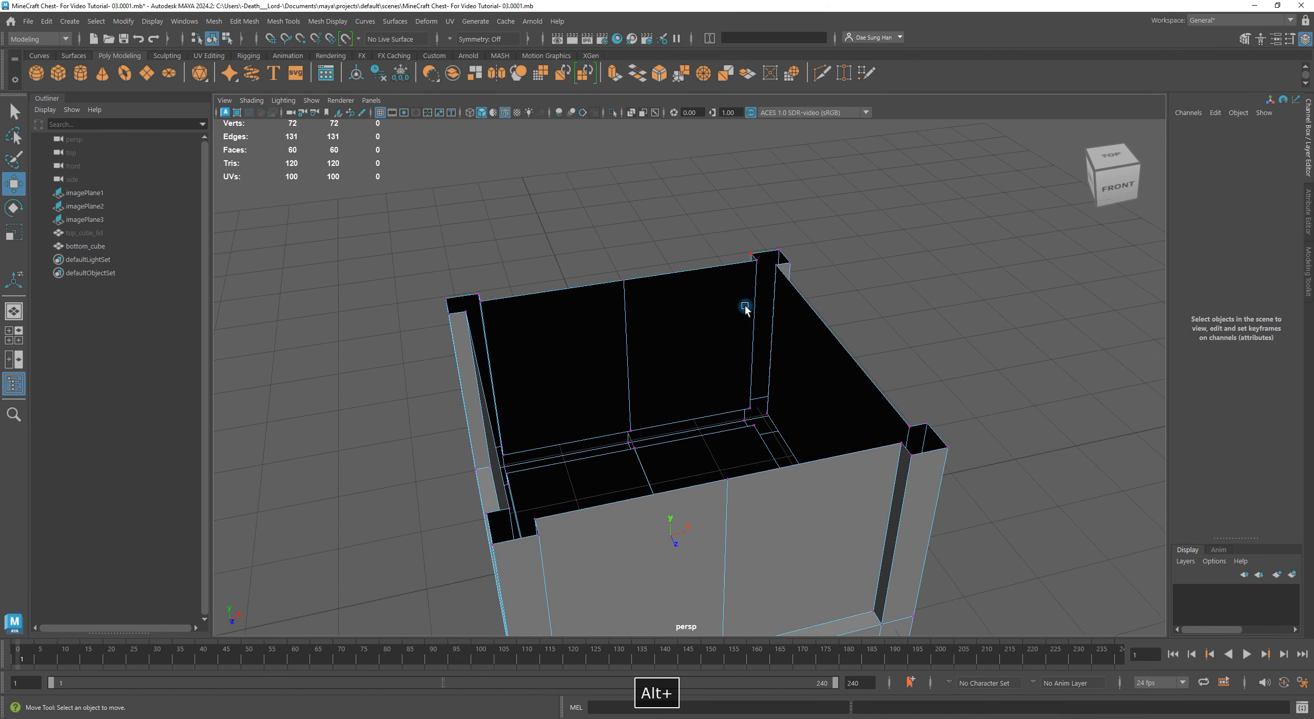
click(625, 281)
drag(683, 272, 676, 287)
key(z)
click(920, 289)
click(624, 280)
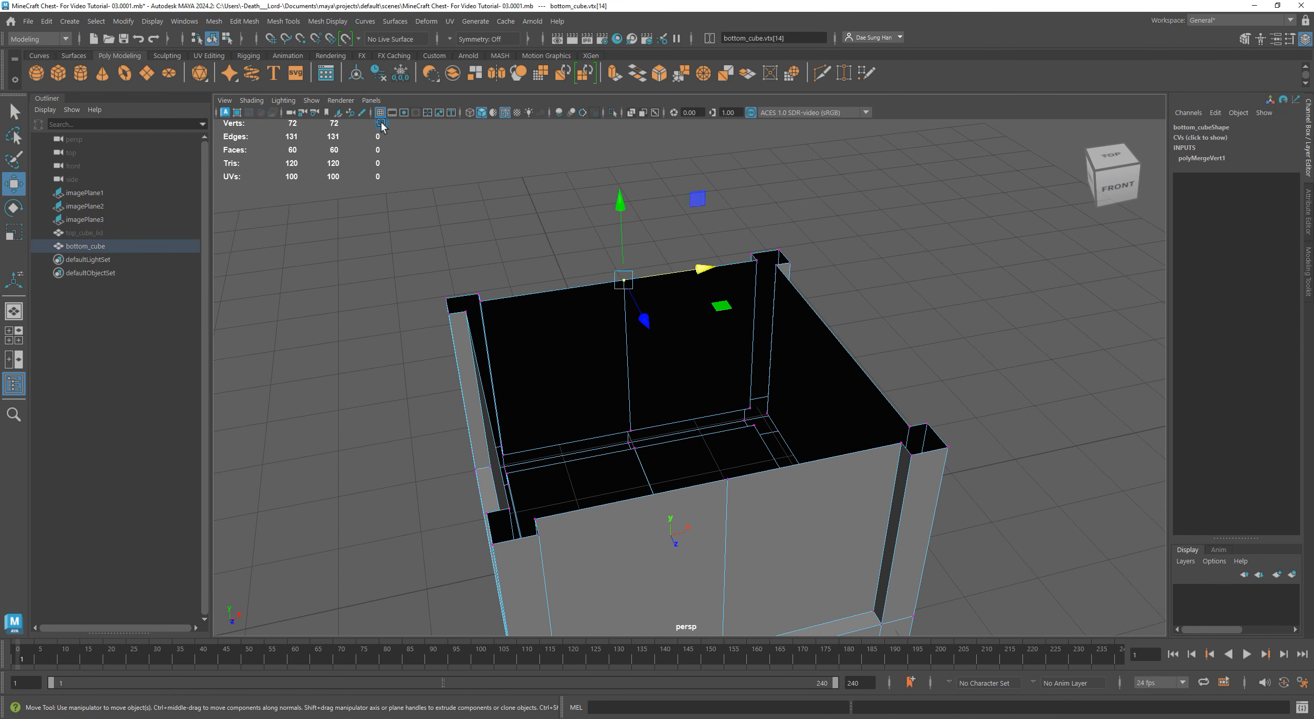
Clear the vertex selection and return the bottom cube to object mode with the whole mesh selected.
click(1000, 373)
alt+right_drag(1000, 373, 924, 365)
alt+right_drag(1009, 349, 818, 352)
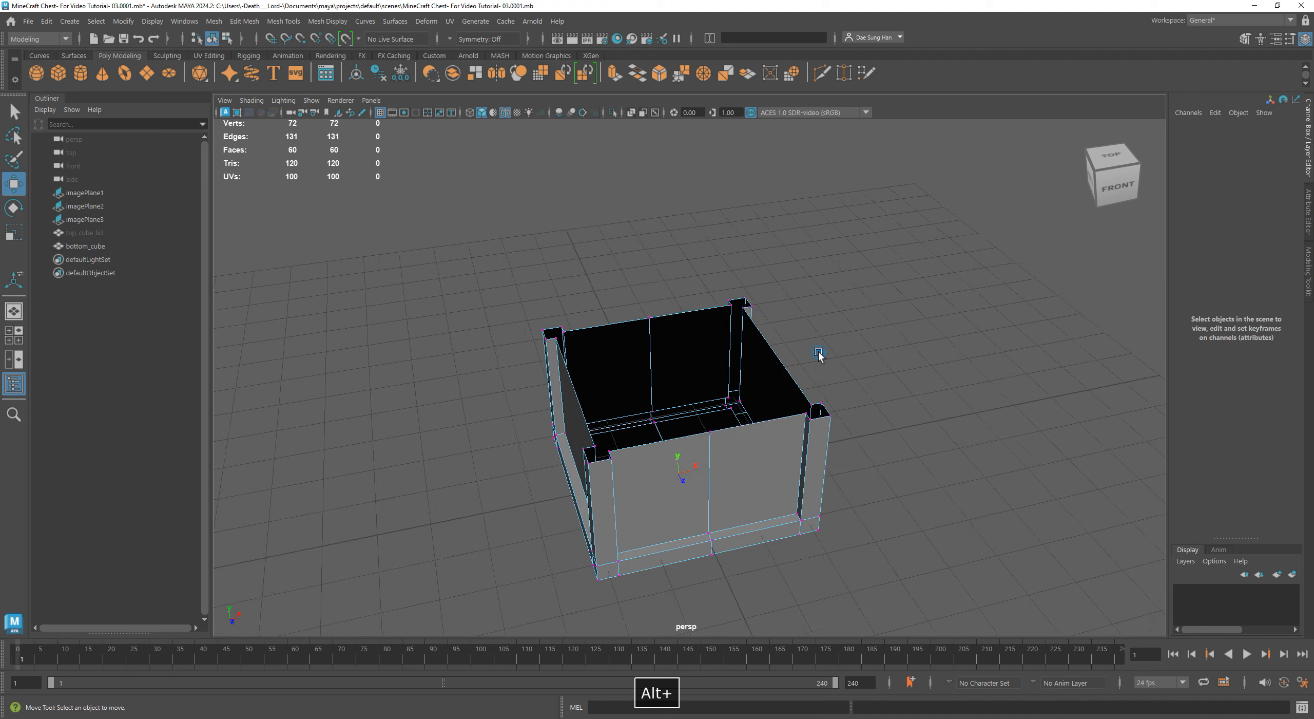
alt+middle_drag(818, 351, 835, 297)
key(F8)
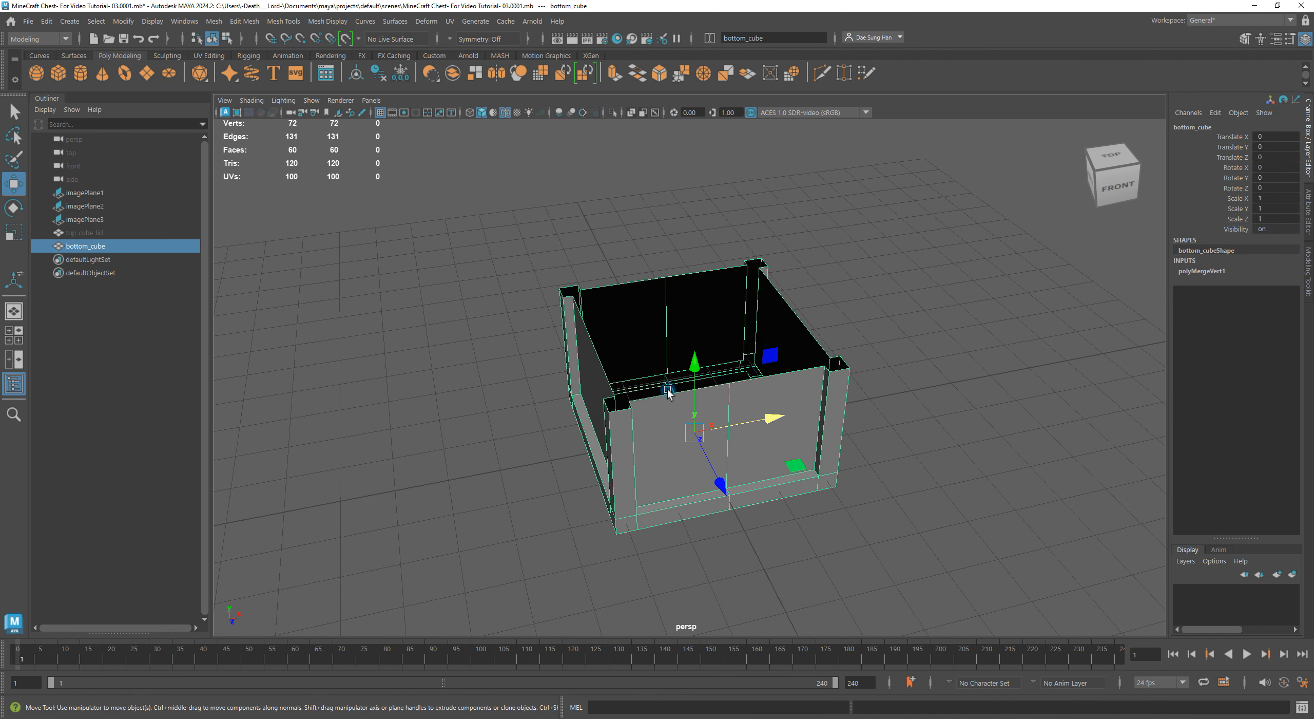
right_drag(658, 304, 670, 331)
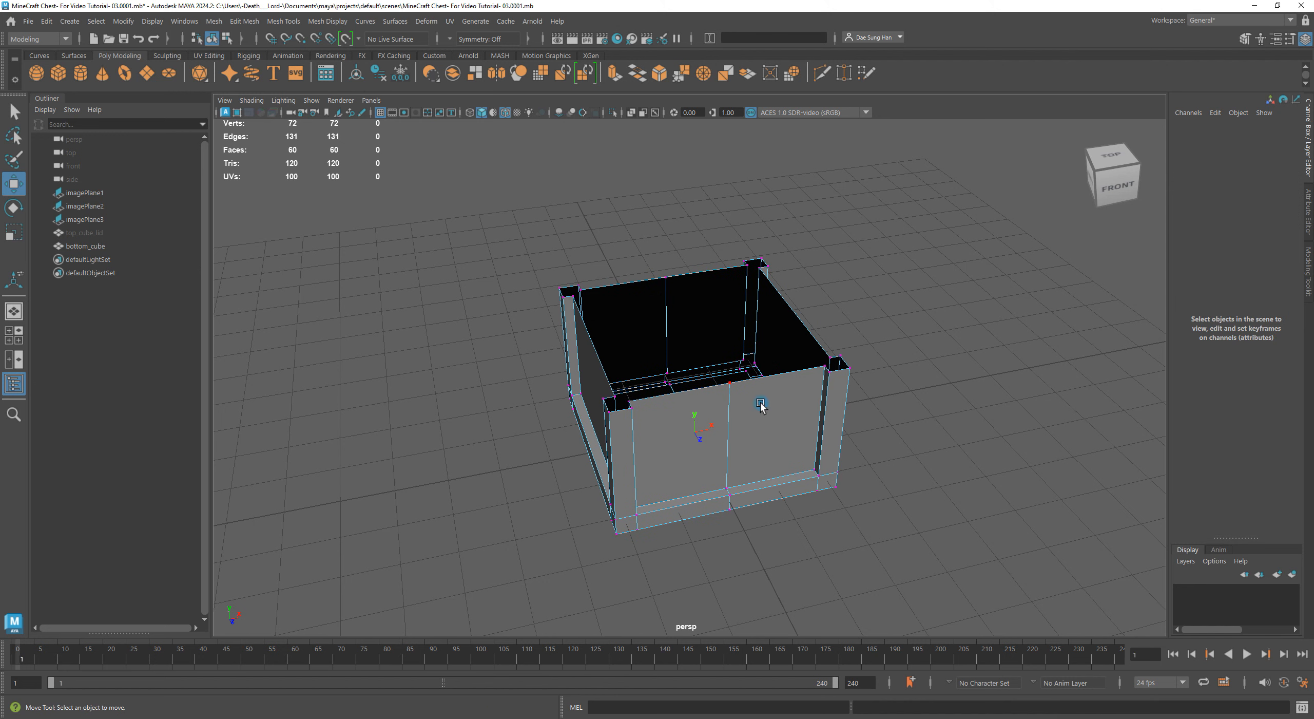
right_drag(677, 310, 821, 236)
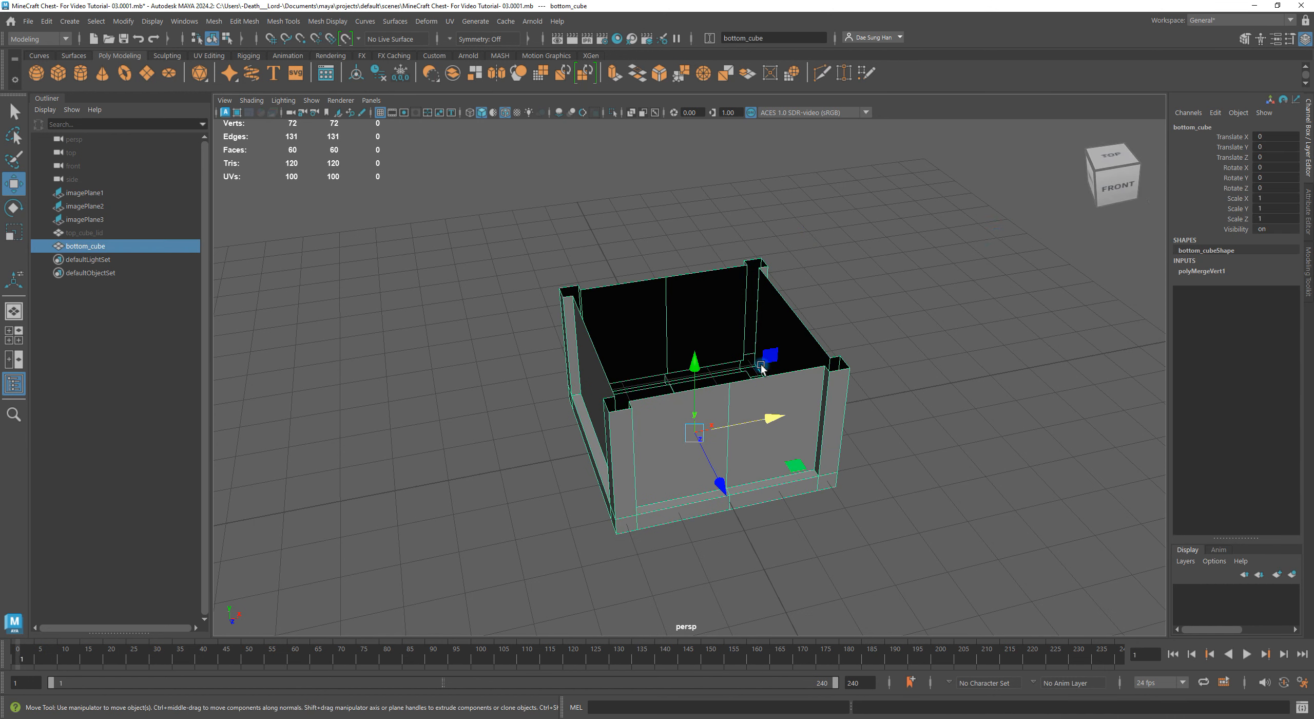
Close the bottom cube's open top with Fill Hole, return to object mode and deselect the mesh.
click(212, 21)
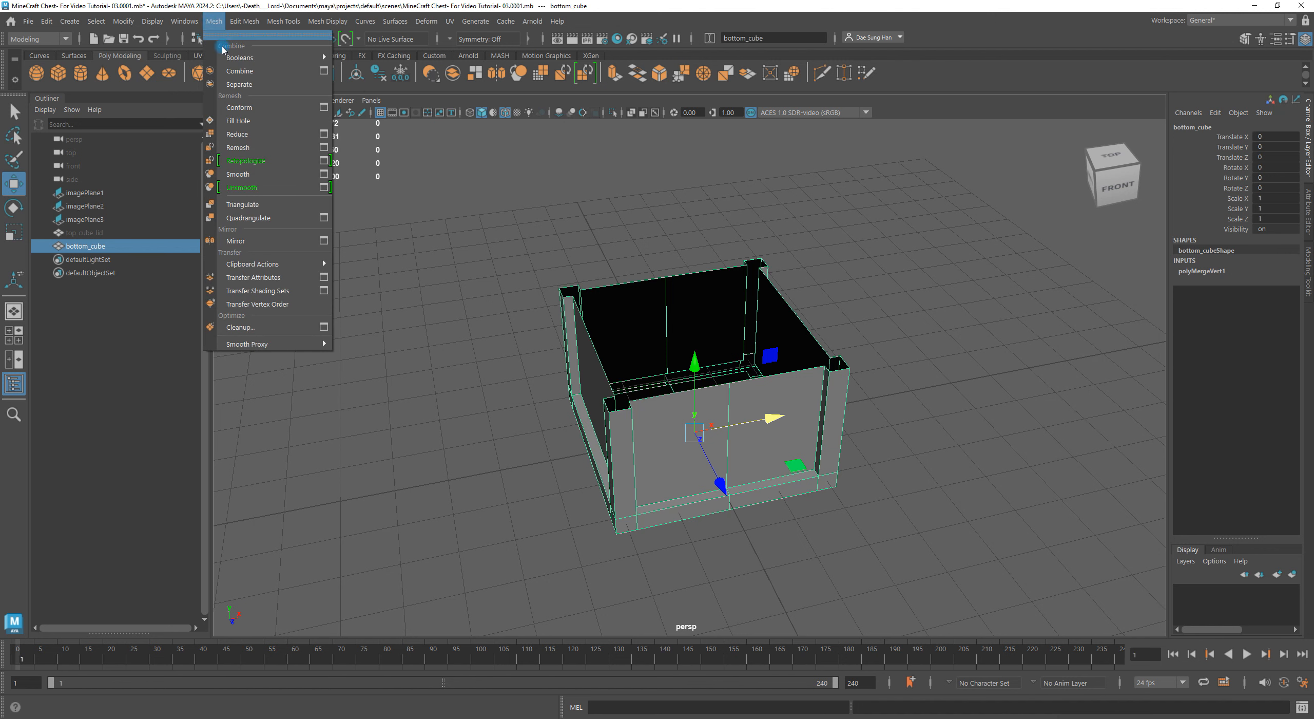
click(250, 121)
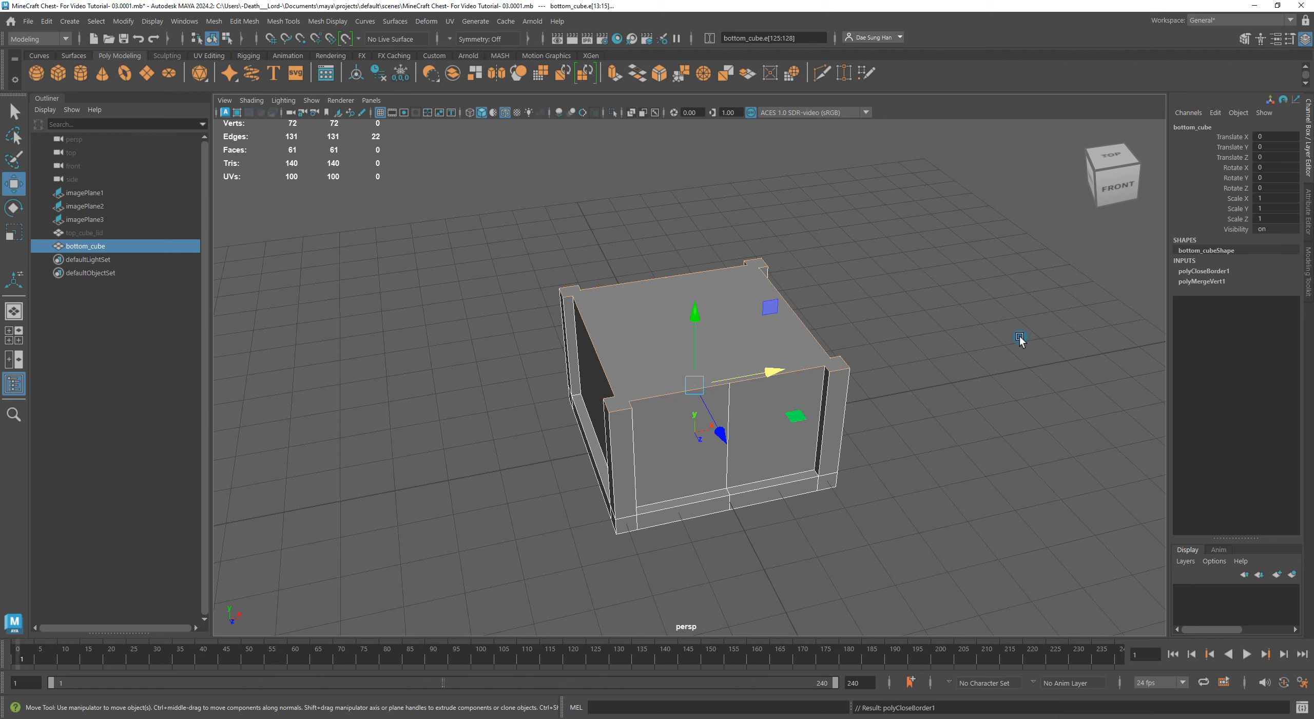
click(1020, 336)
click(693, 330)
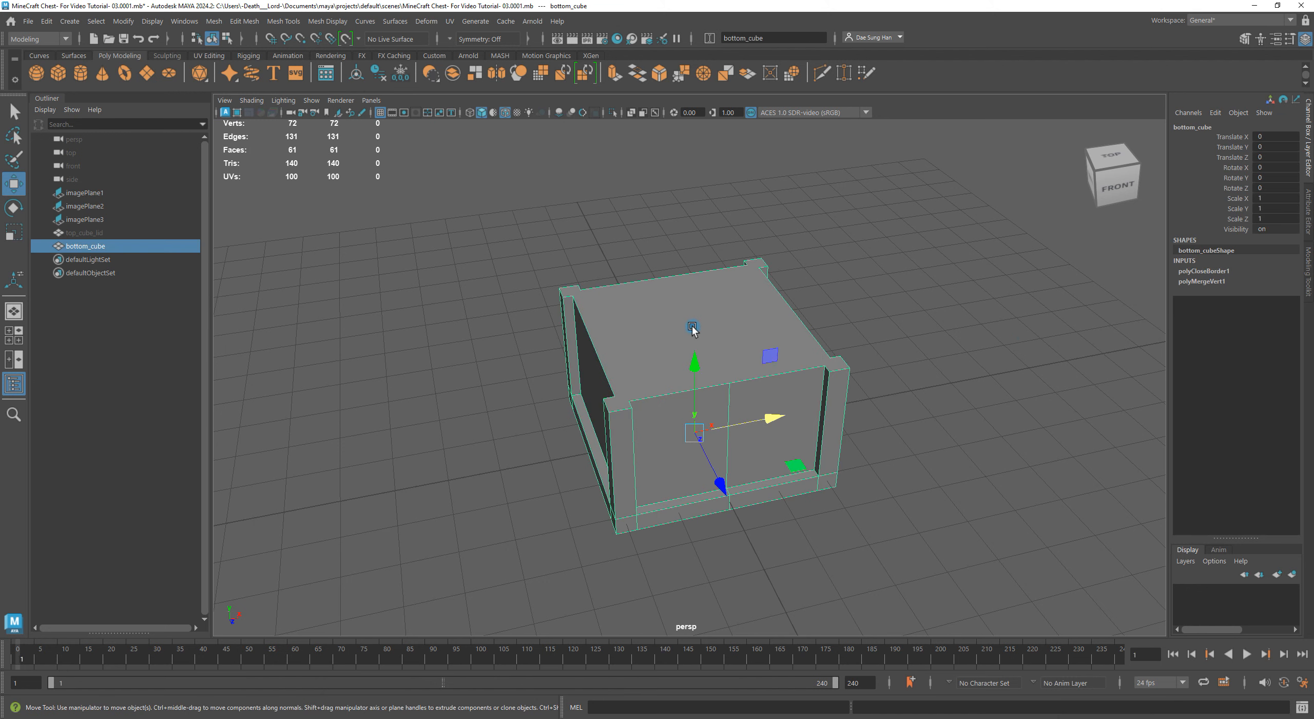
click(945, 273)
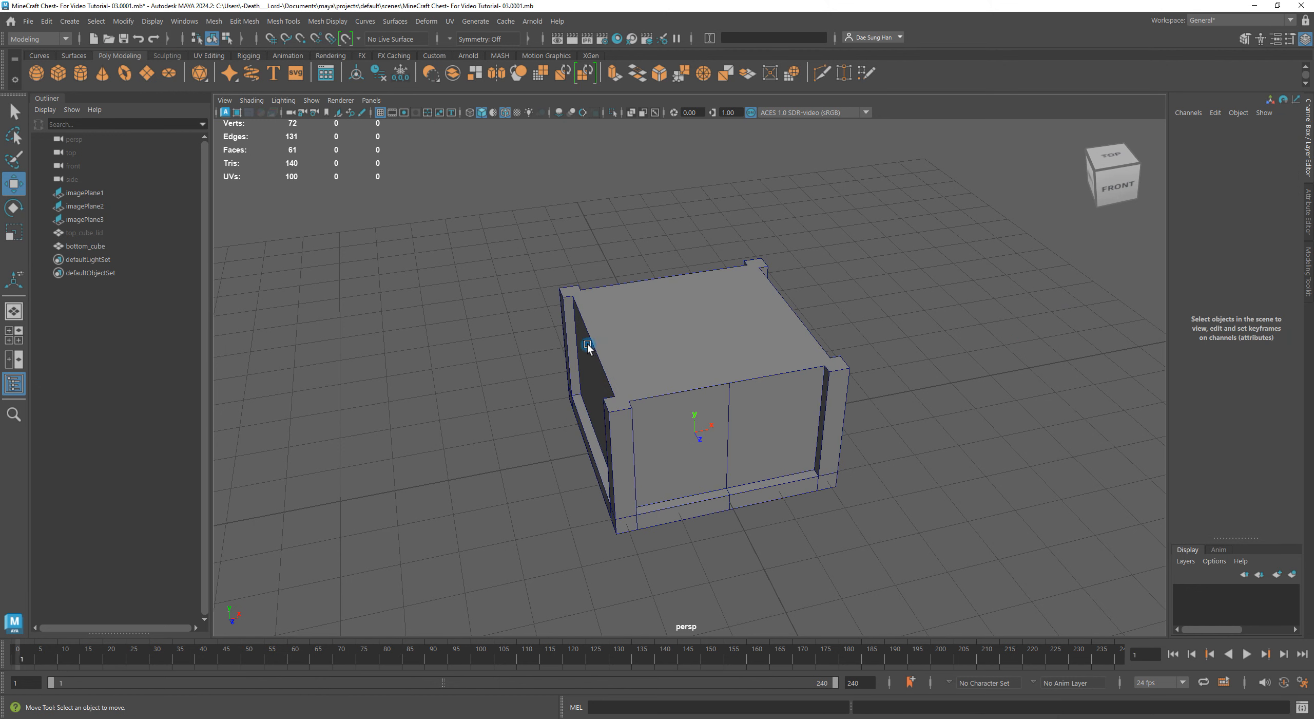
Select the bottom cube, set symmetry to Object X and switch to the Select tool.
click(673, 338)
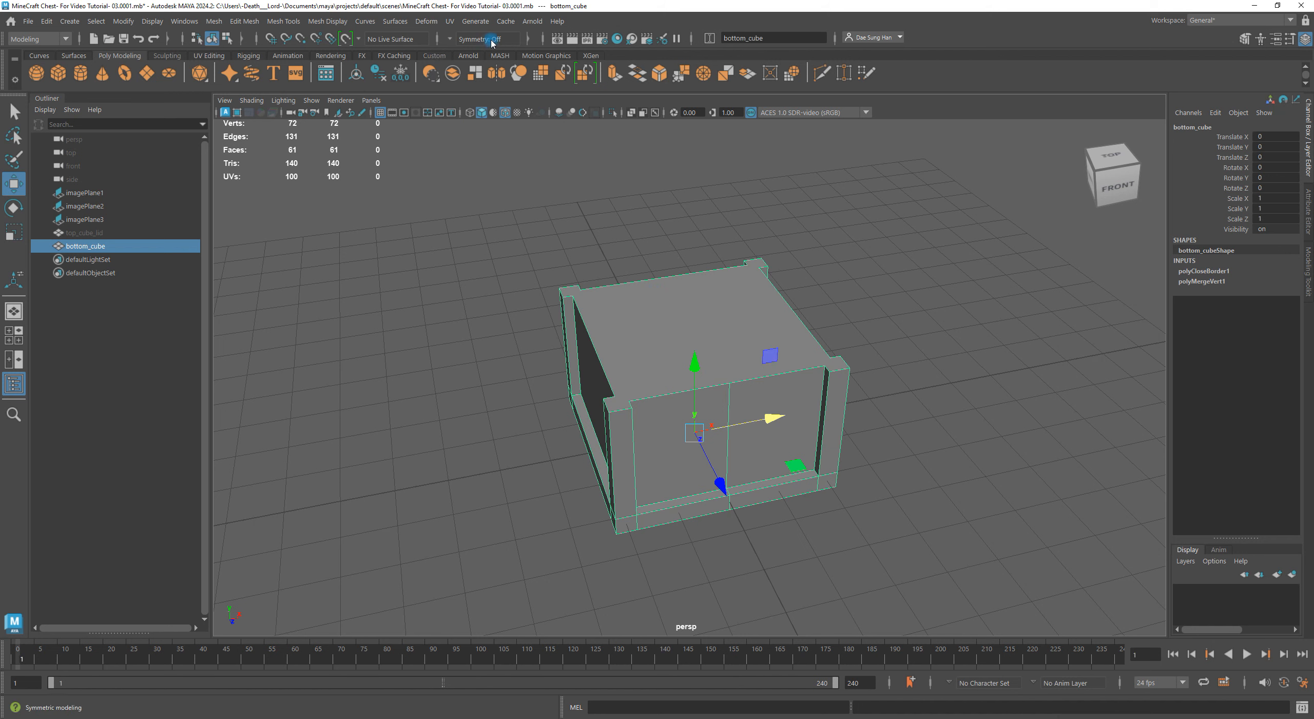
click(447, 40)
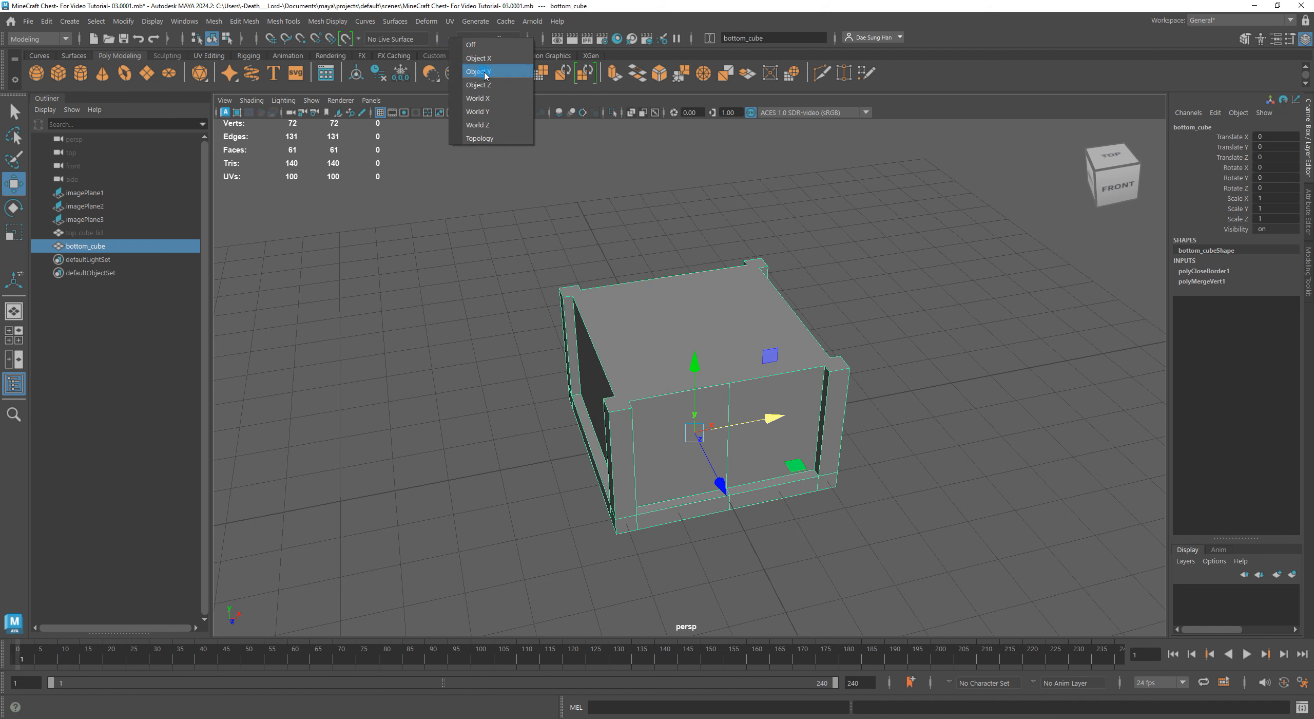
click(487, 59)
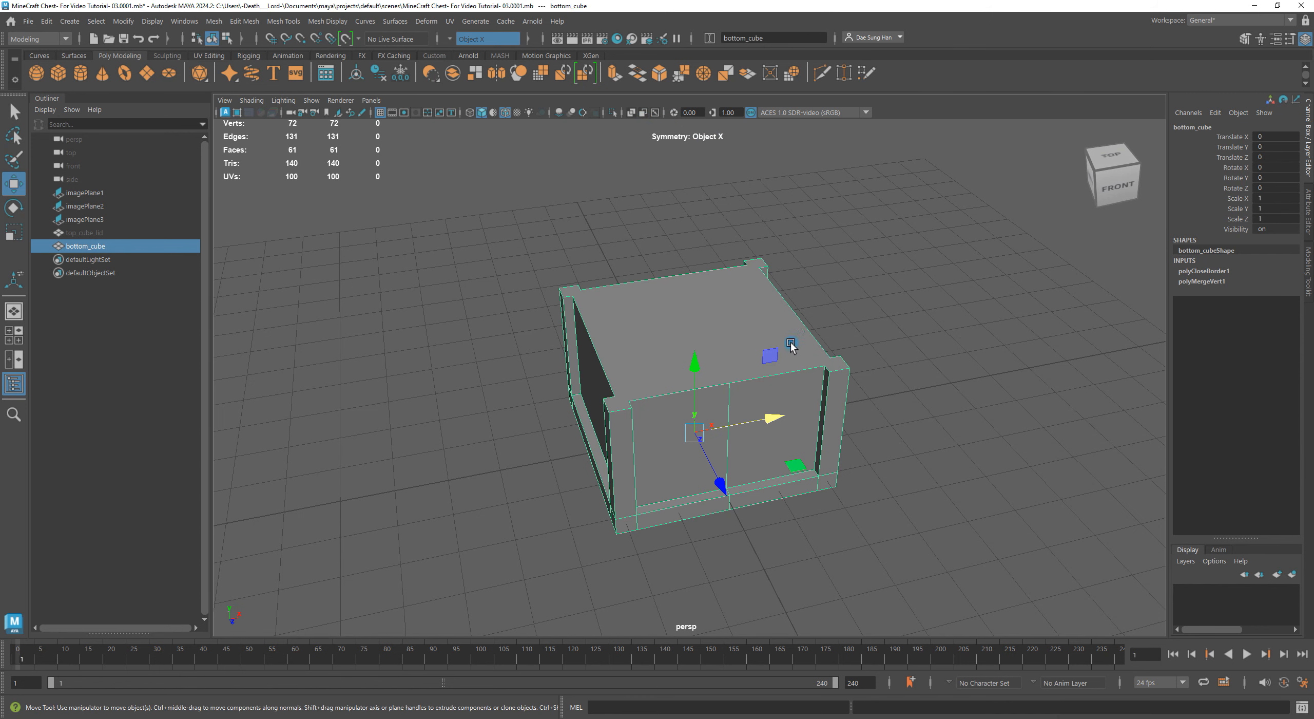
key(q)
alt+drag(868, 435, 601, 307)
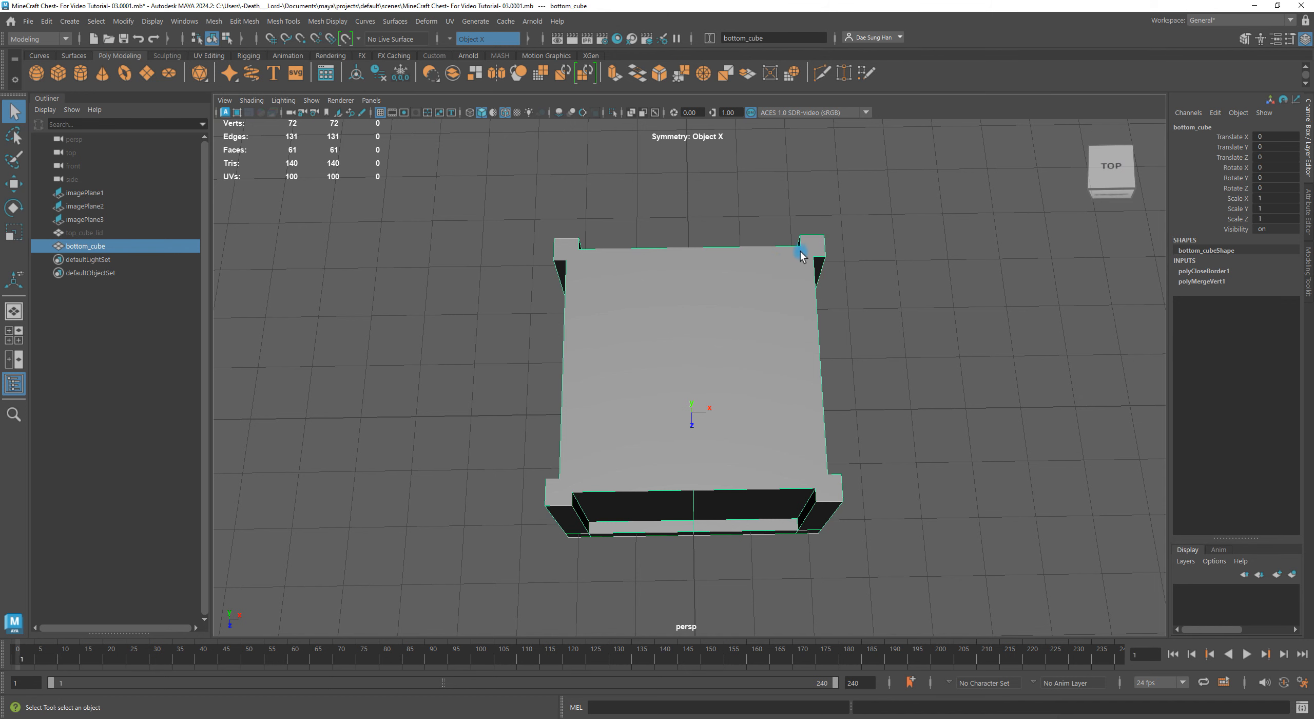
alt+right_drag(606, 381, 666, 259)
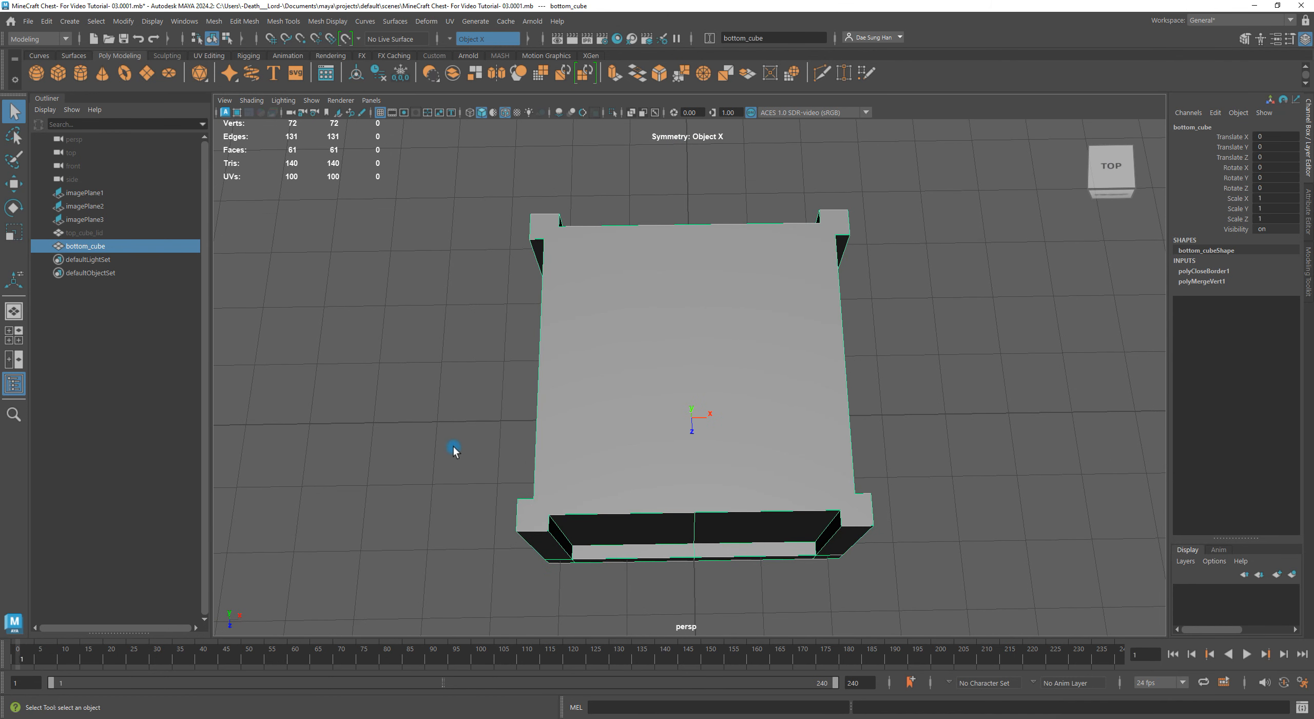
alt+drag(700, 266, 663, 156)
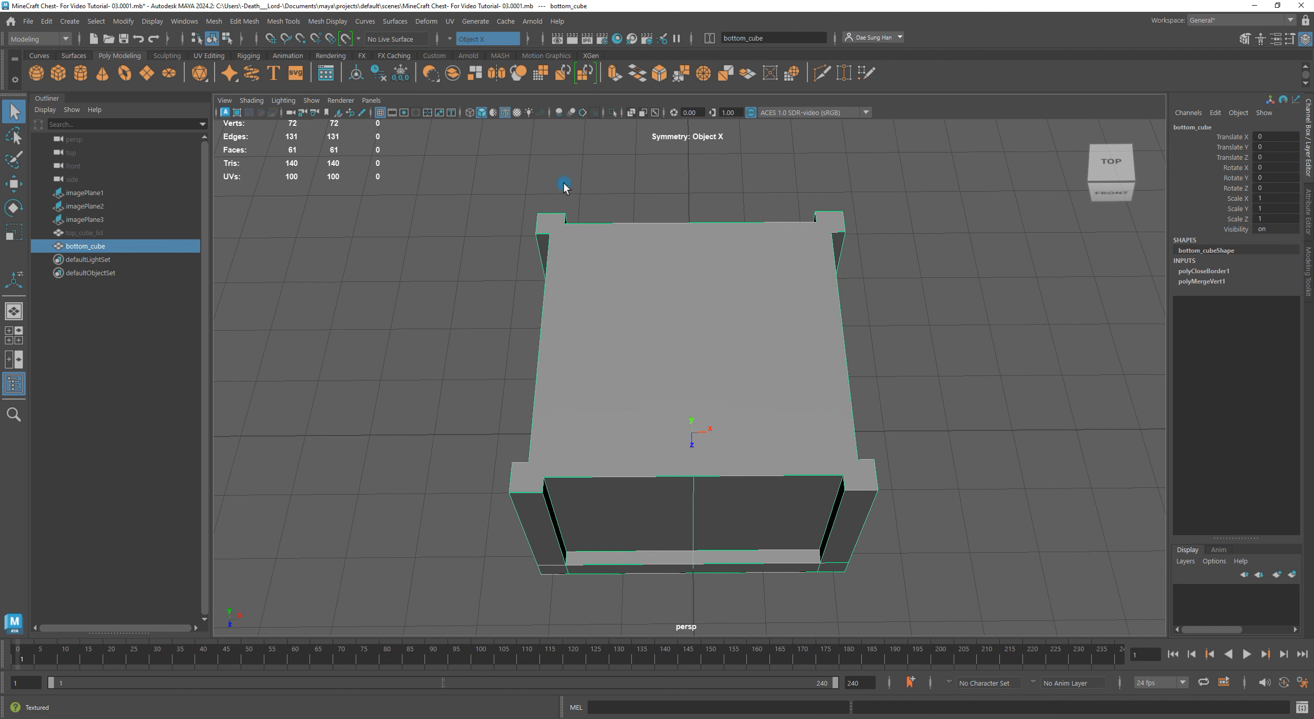
alt+right_drag(763, 339, 749, 319)
alt+middle_drag(742, 236, 738, 230)
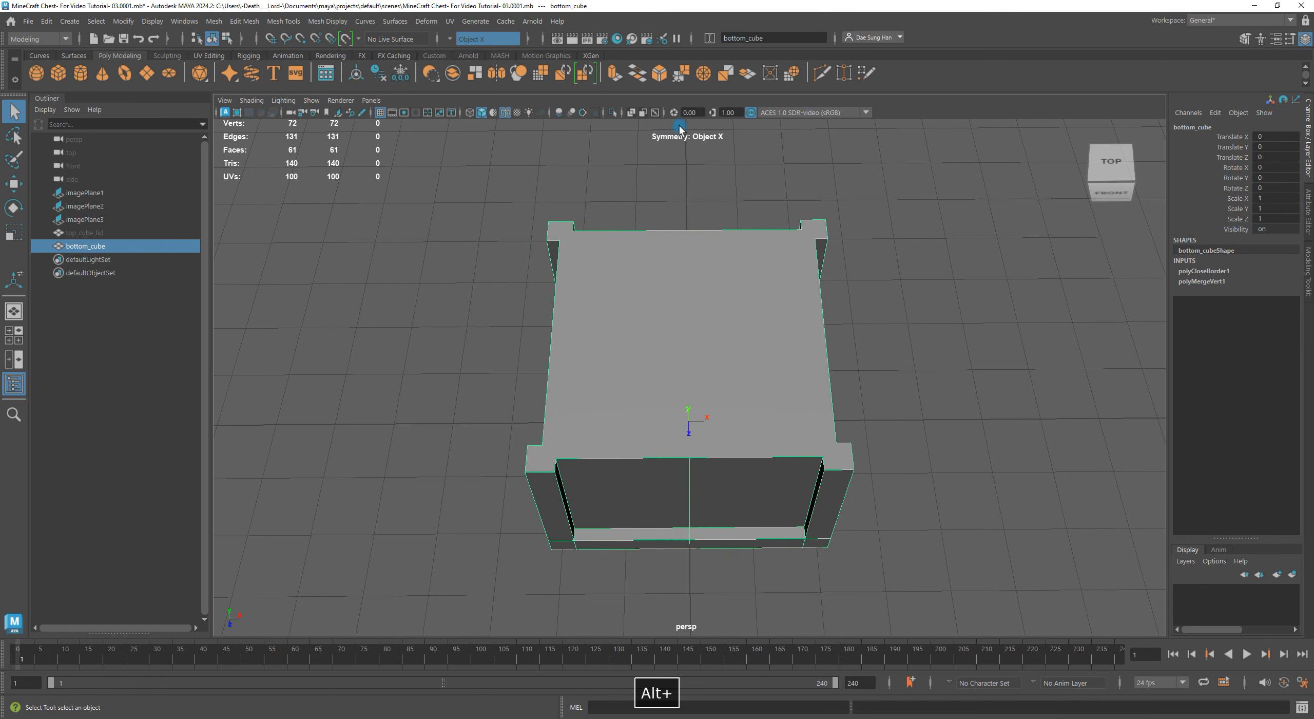
alt+right_drag(784, 444, 727, 436)
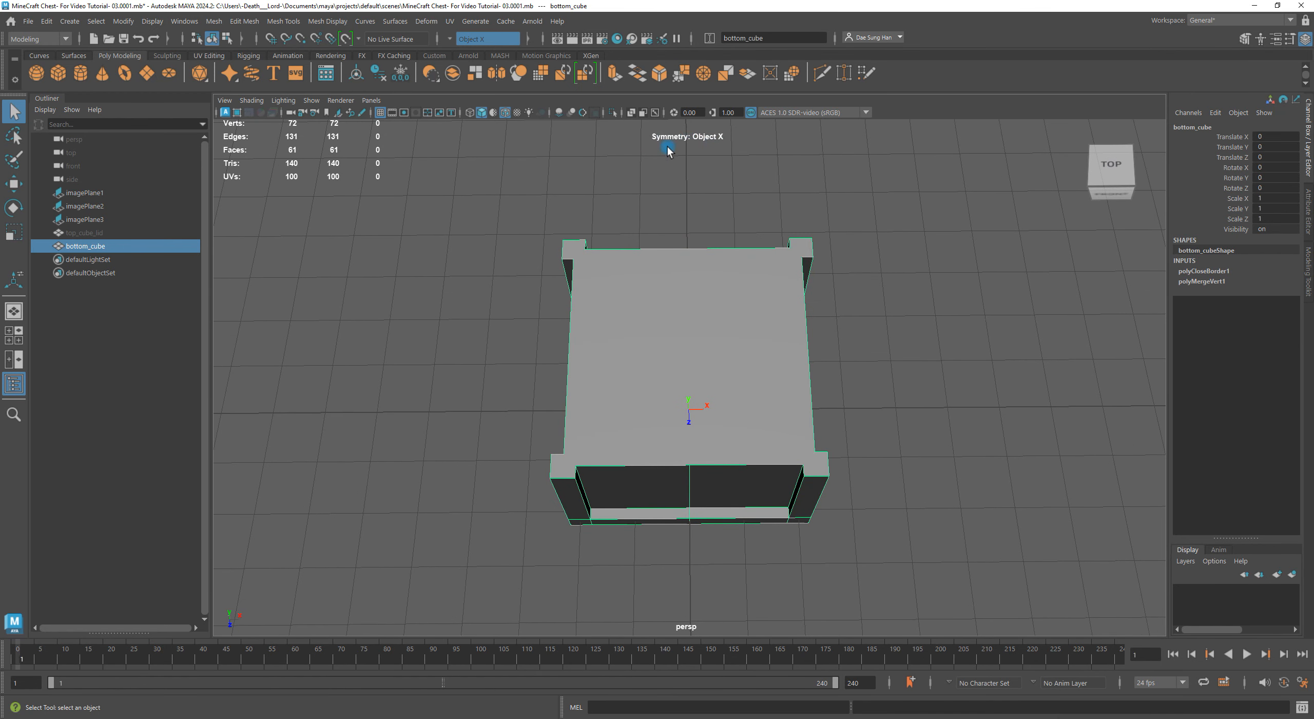
alt+drag(815, 357, 815, 343)
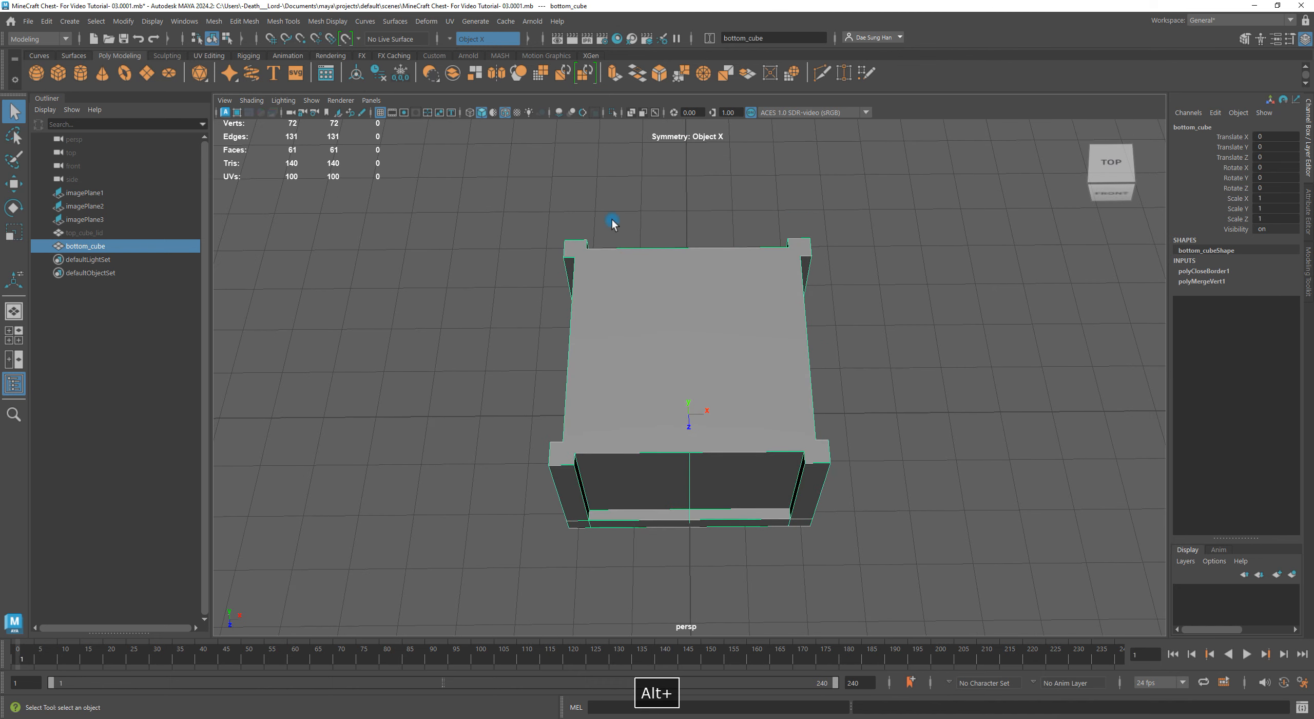
Multi-Cut the top face front to back between one side's post corners on the rear and front wall edges, with Object X symmetry, and commit.
shift+right_click(608, 198)
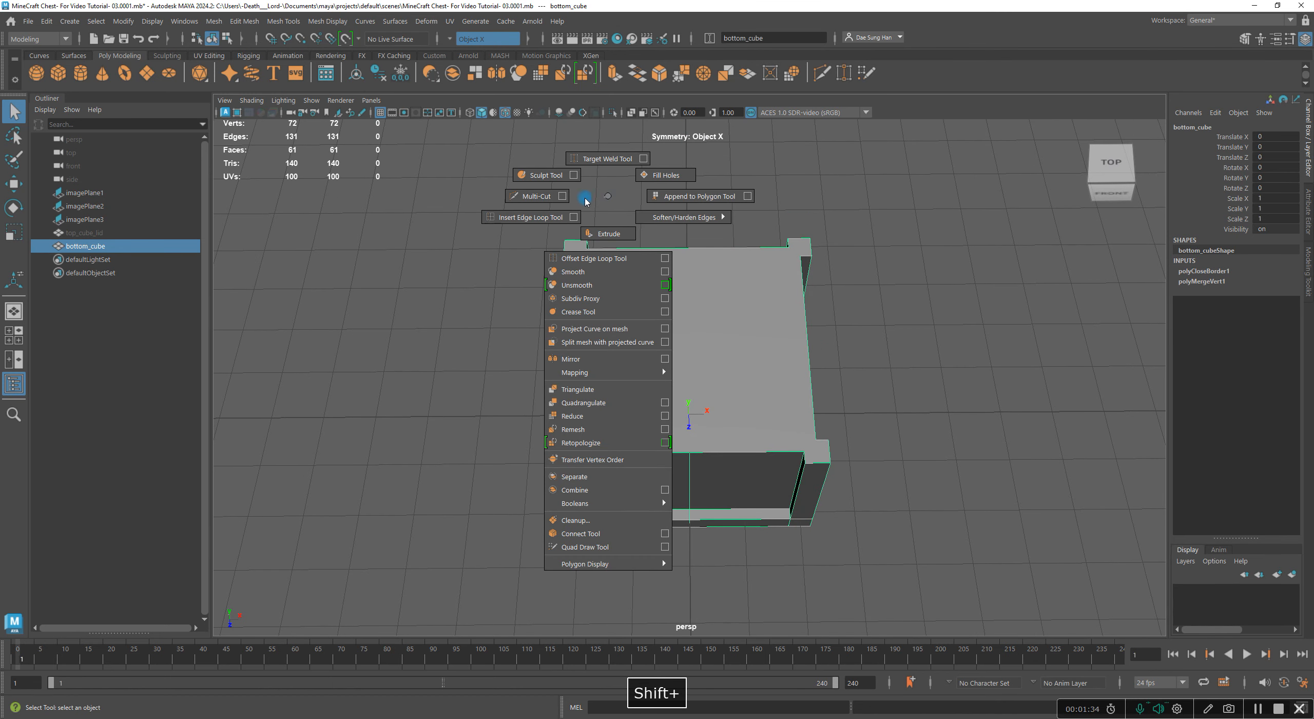
click(543, 199)
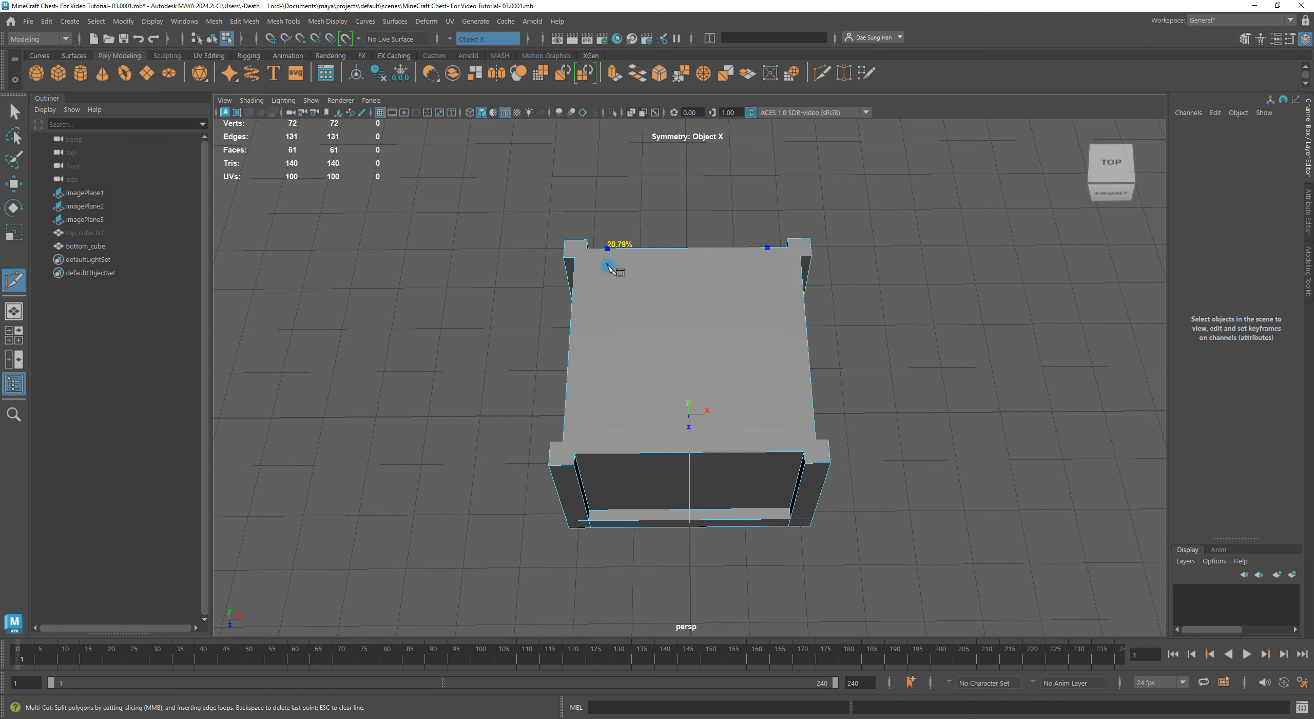
click(586, 248)
alt+drag(510, 317, 715, 433)
alt+middle_drag(716, 433, 705, 377)
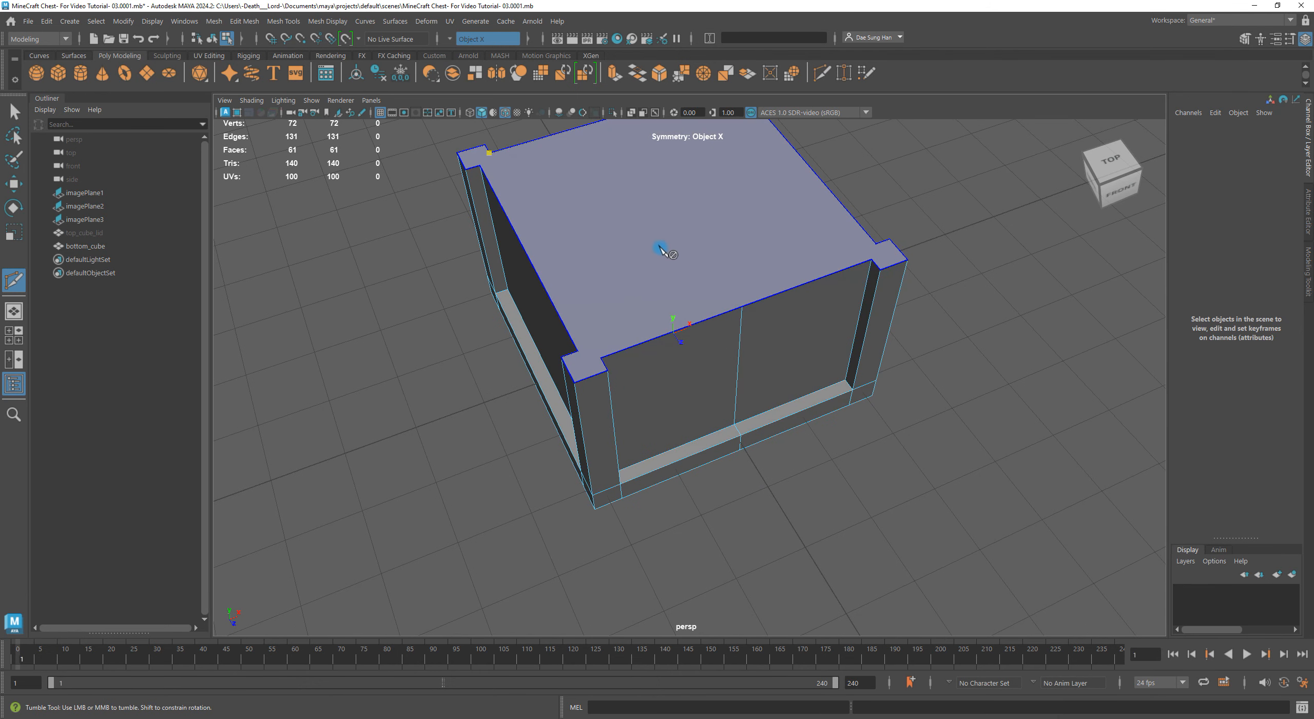
alt+middle_drag(670, 310, 673, 317)
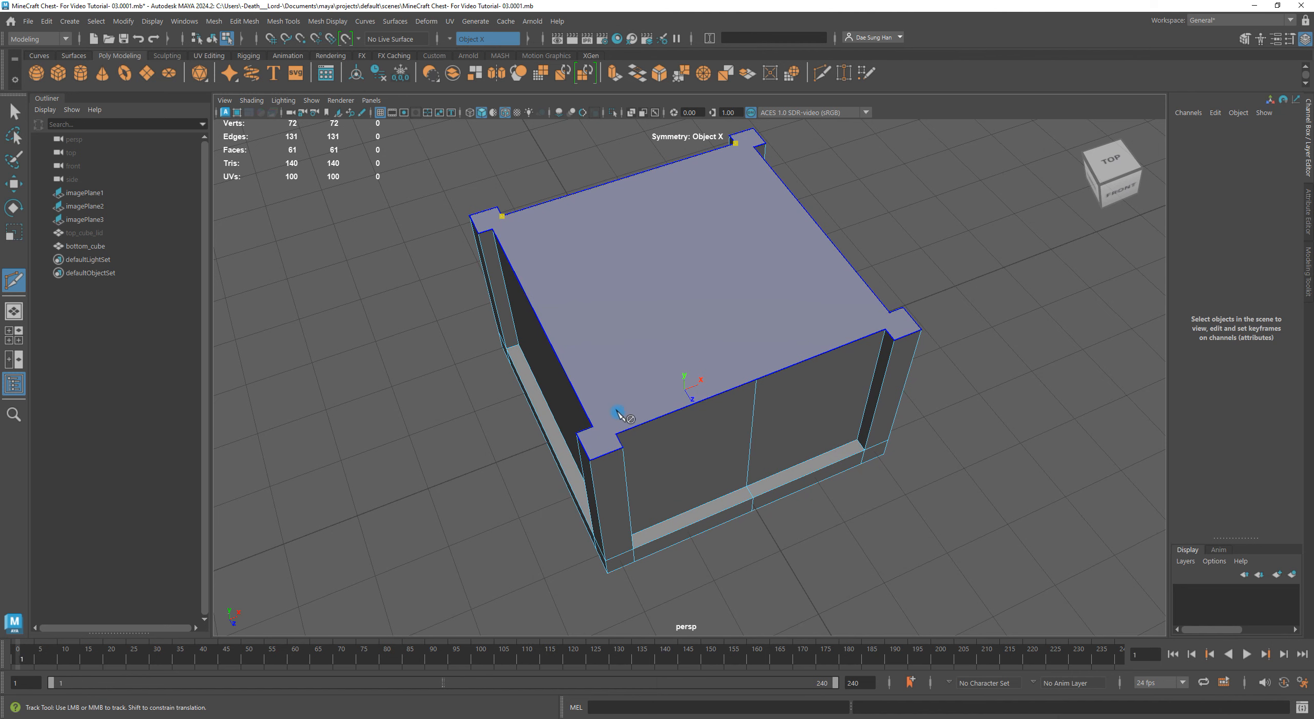
alt+drag(614, 220, 693, 417)
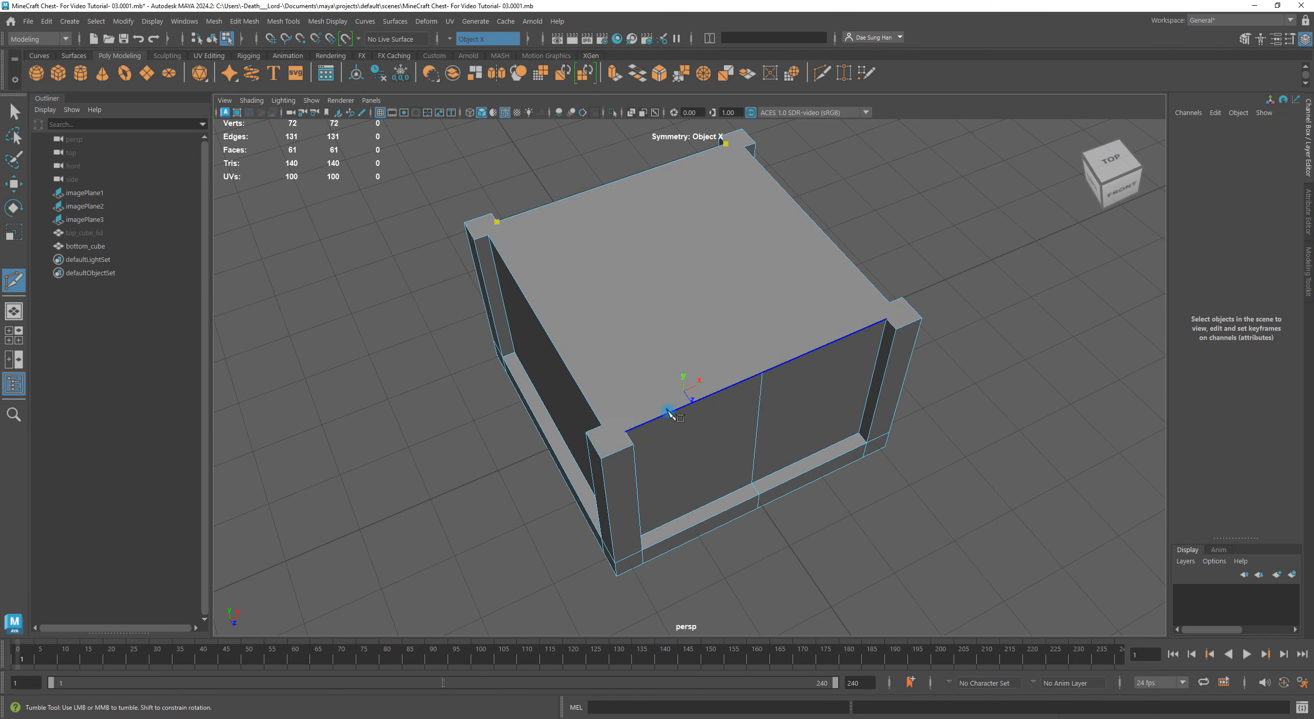
click(725, 392)
drag(724, 391, 590, 427)
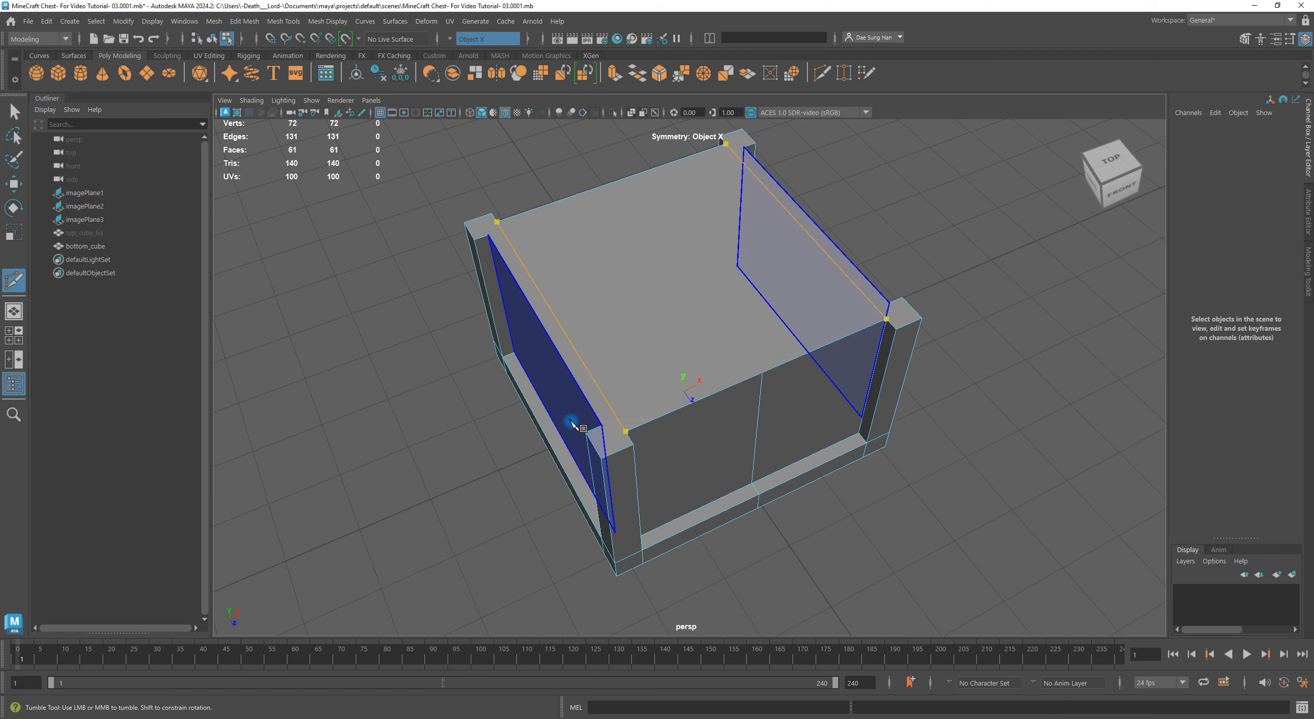
alt+drag(510, 446, 373, 469)
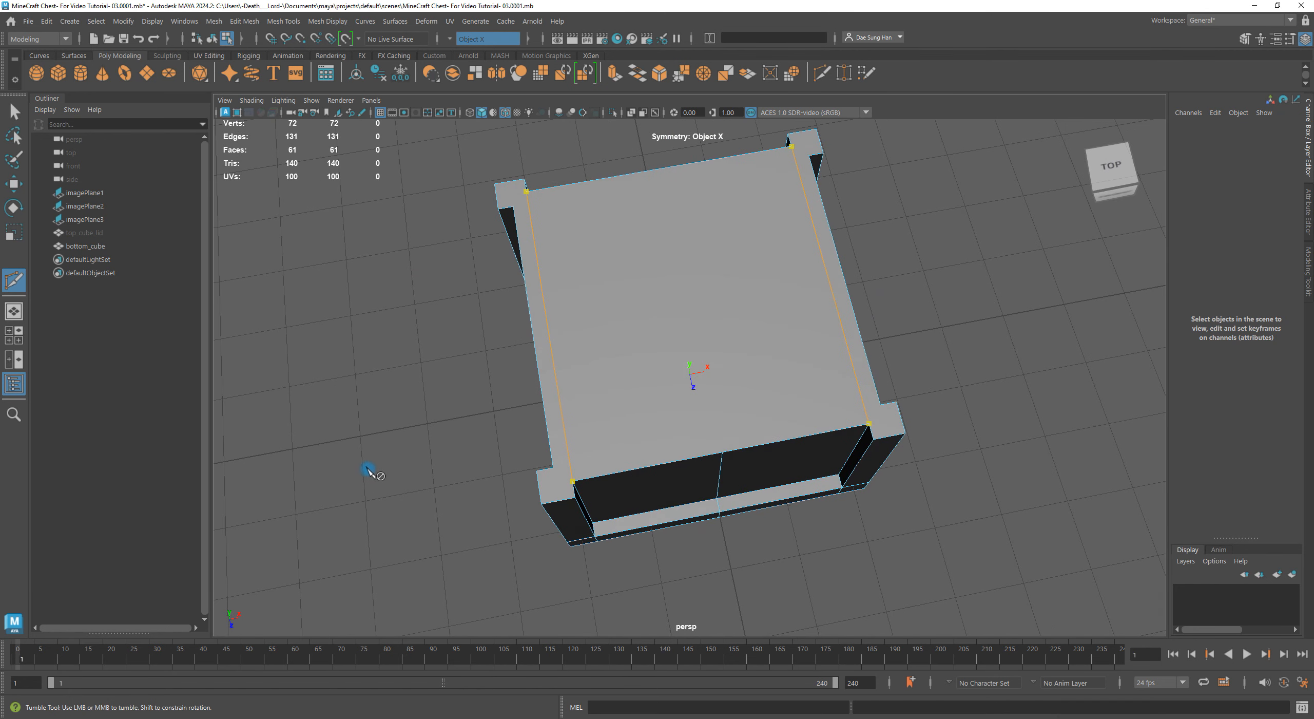
key(w)
Try to Multi-Cut across the top face from the rear post's corner on the side wall edge, and remove the cut point.
alt+drag(845, 336, 931, 333)
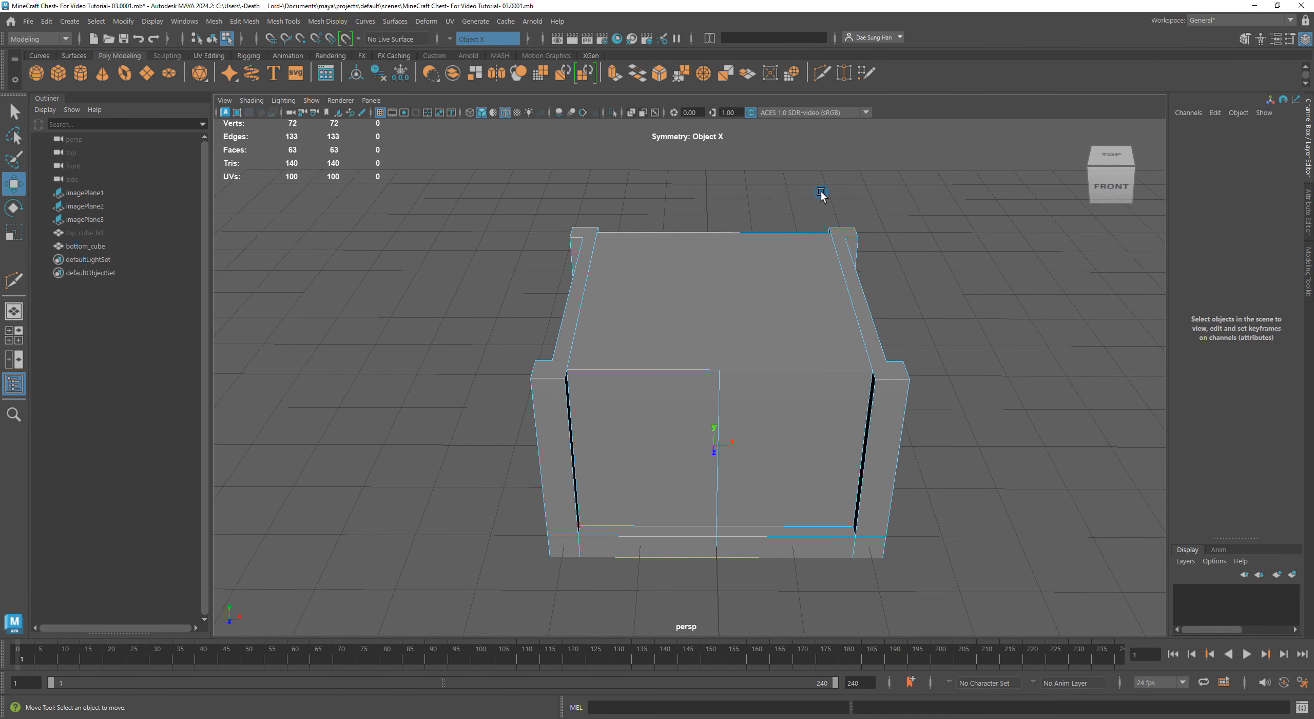
alt+drag(689, 355, 709, 352)
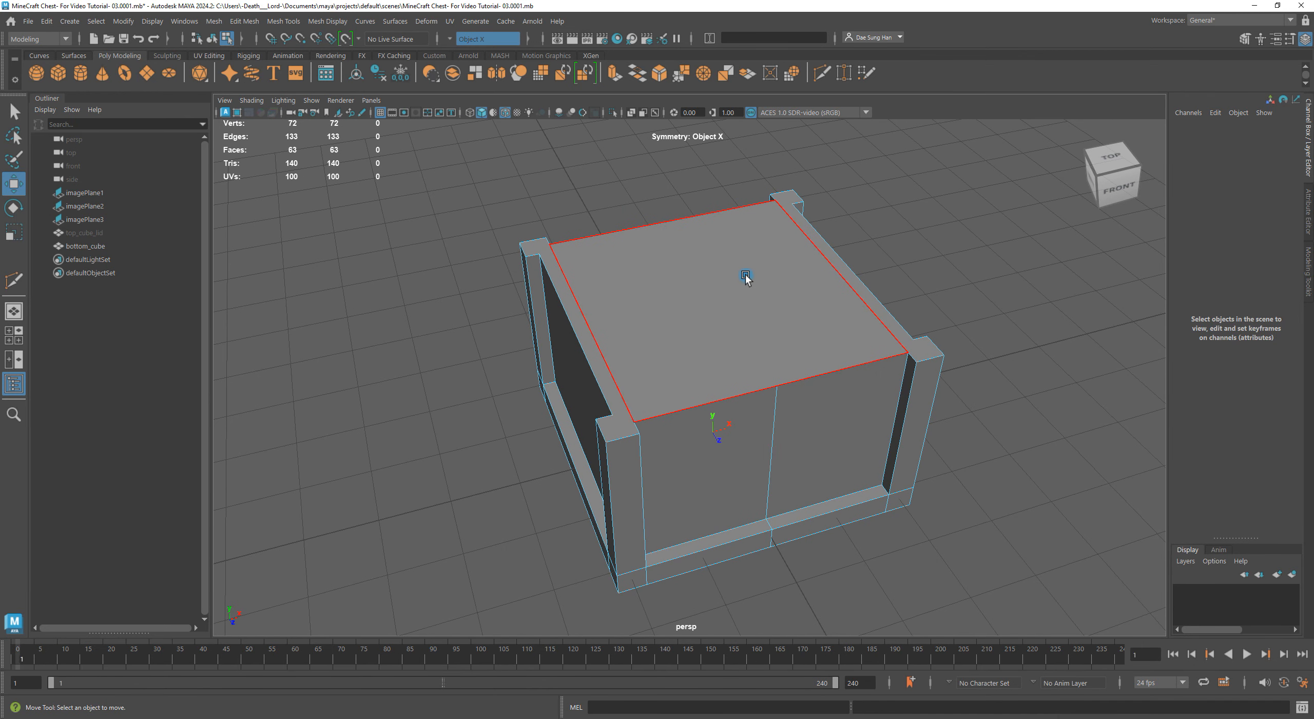
alt+drag(707, 172, 640, 244)
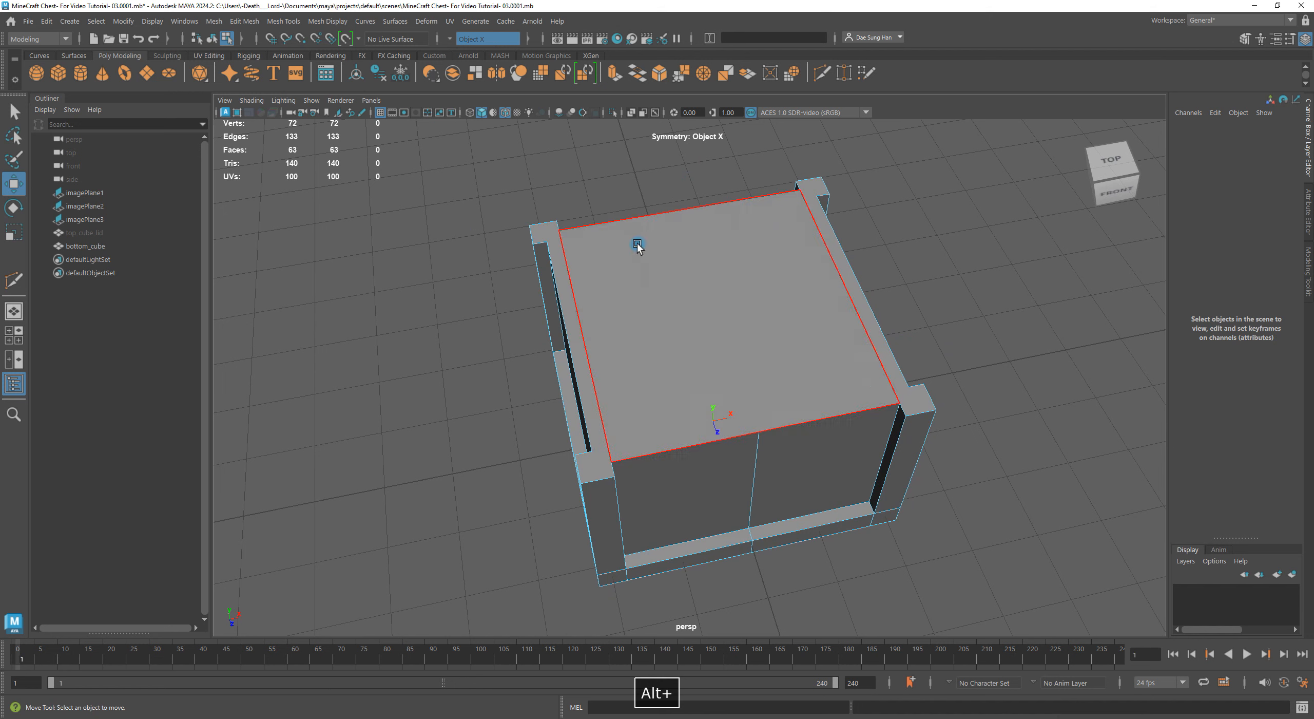
shift+right_click(430, 265)
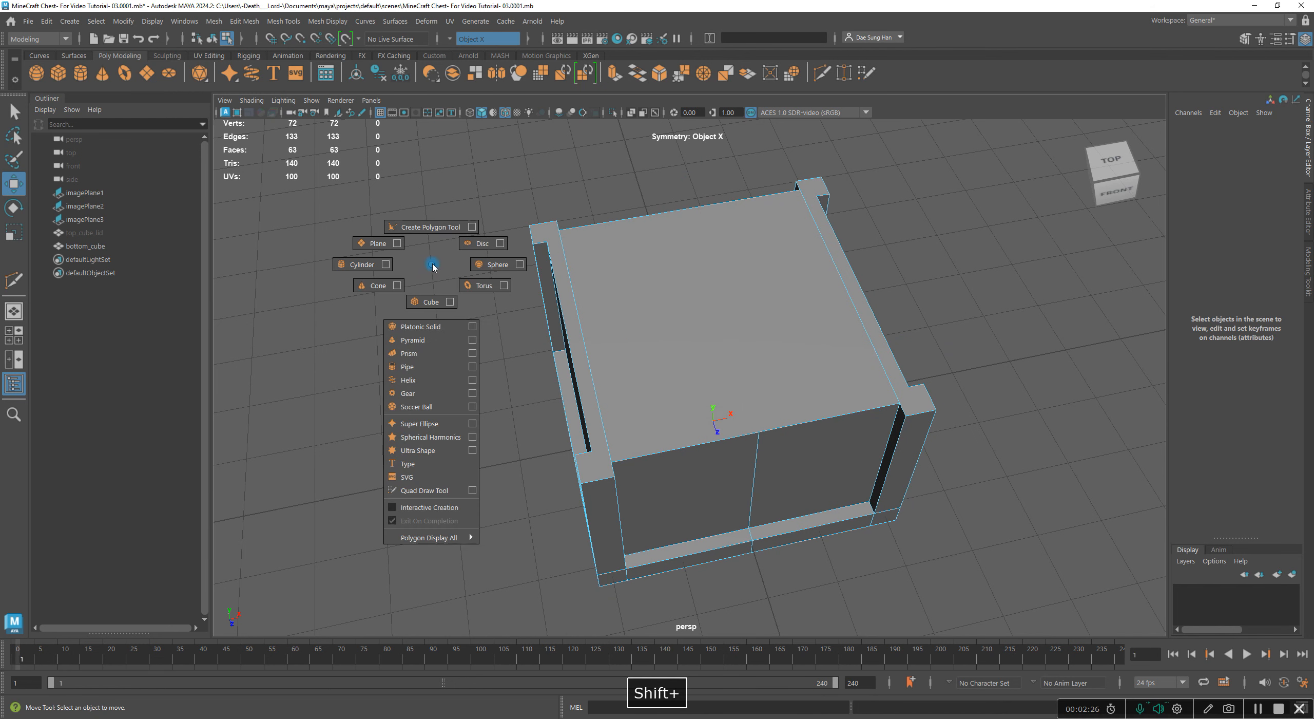
right_click(629, 233)
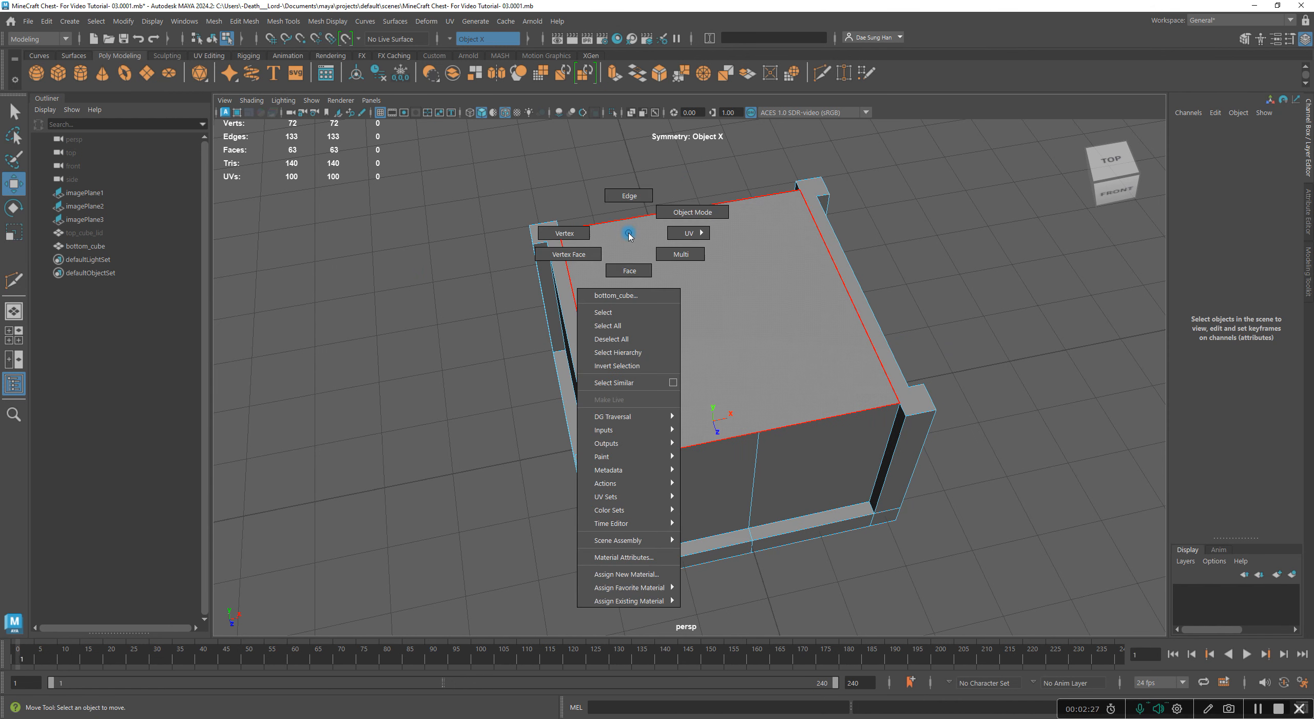
shift+right_click(688, 296)
shift+right_click(706, 297)
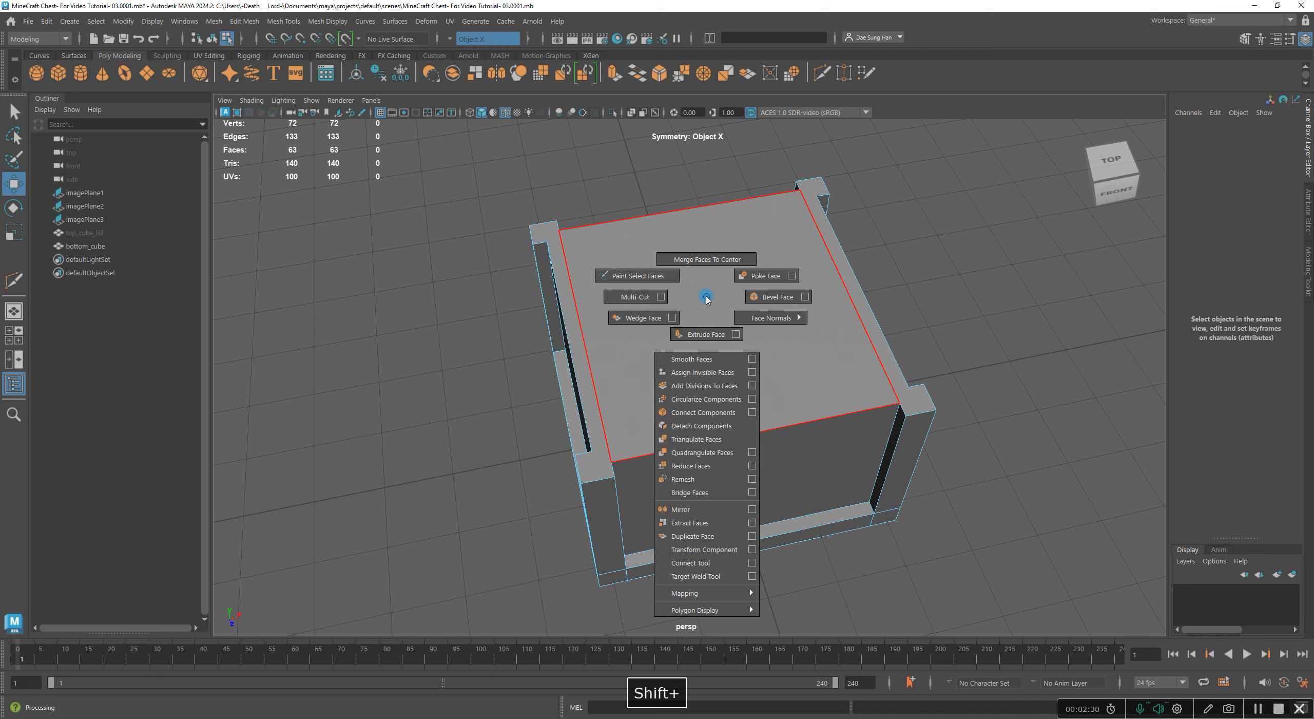
click(616, 300)
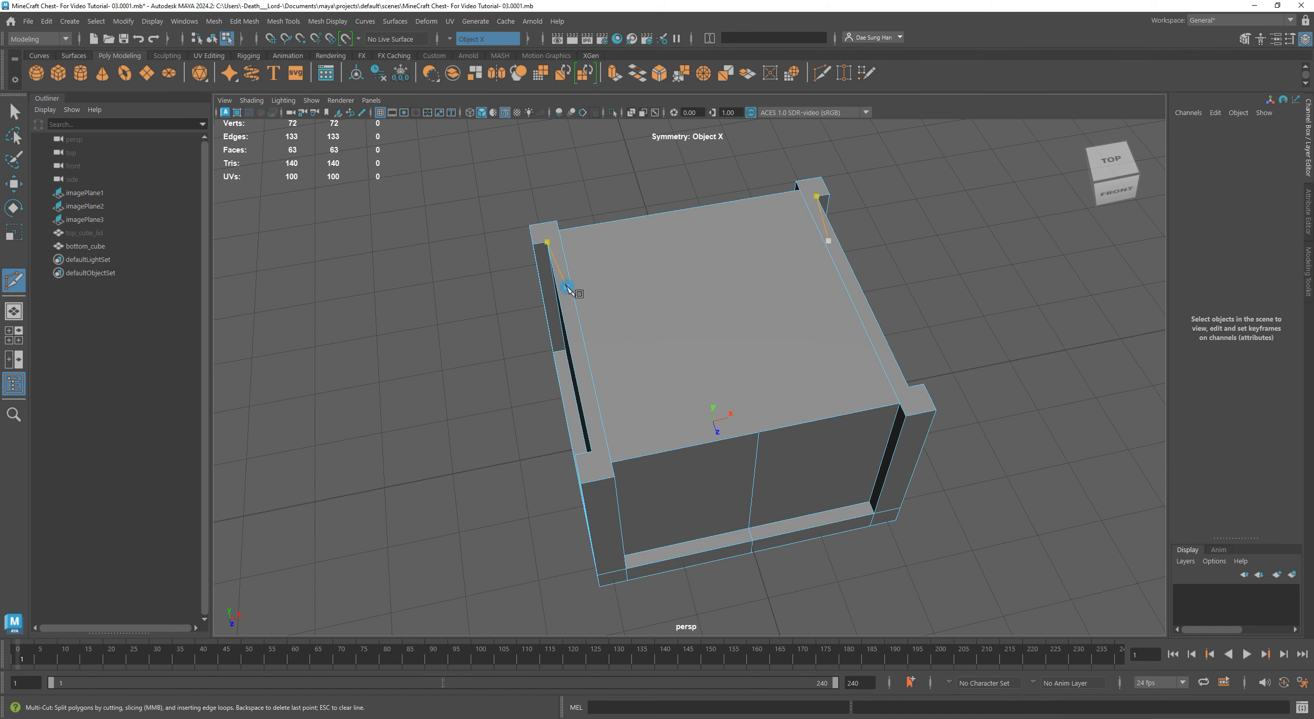
alt+drag(568, 285, 540, 341)
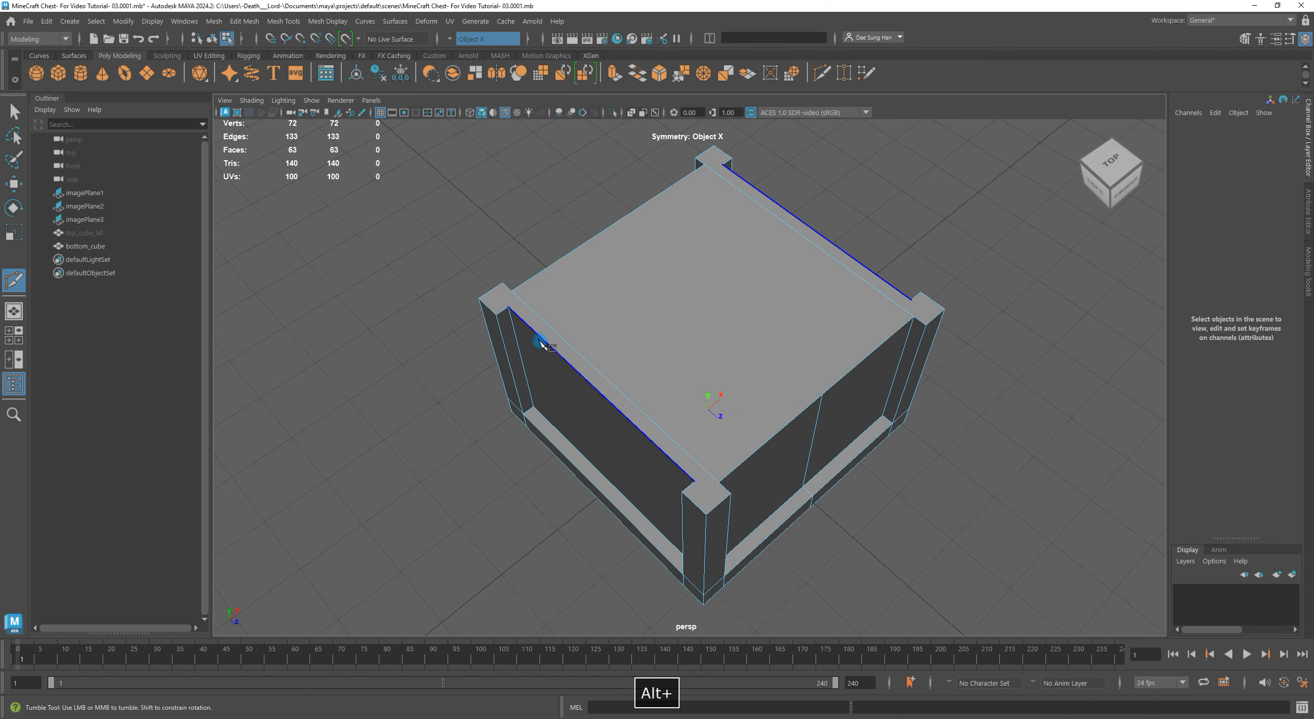
click(625, 256)
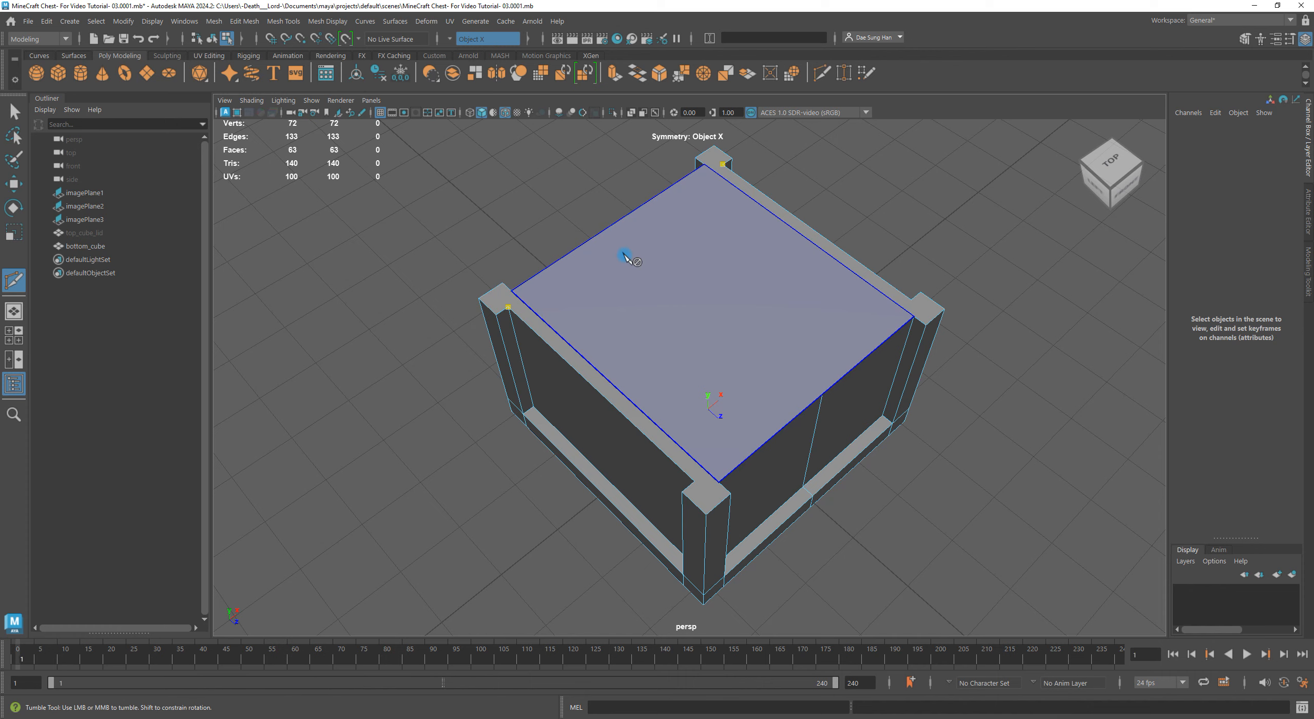
alt+drag(667, 270, 713, 296)
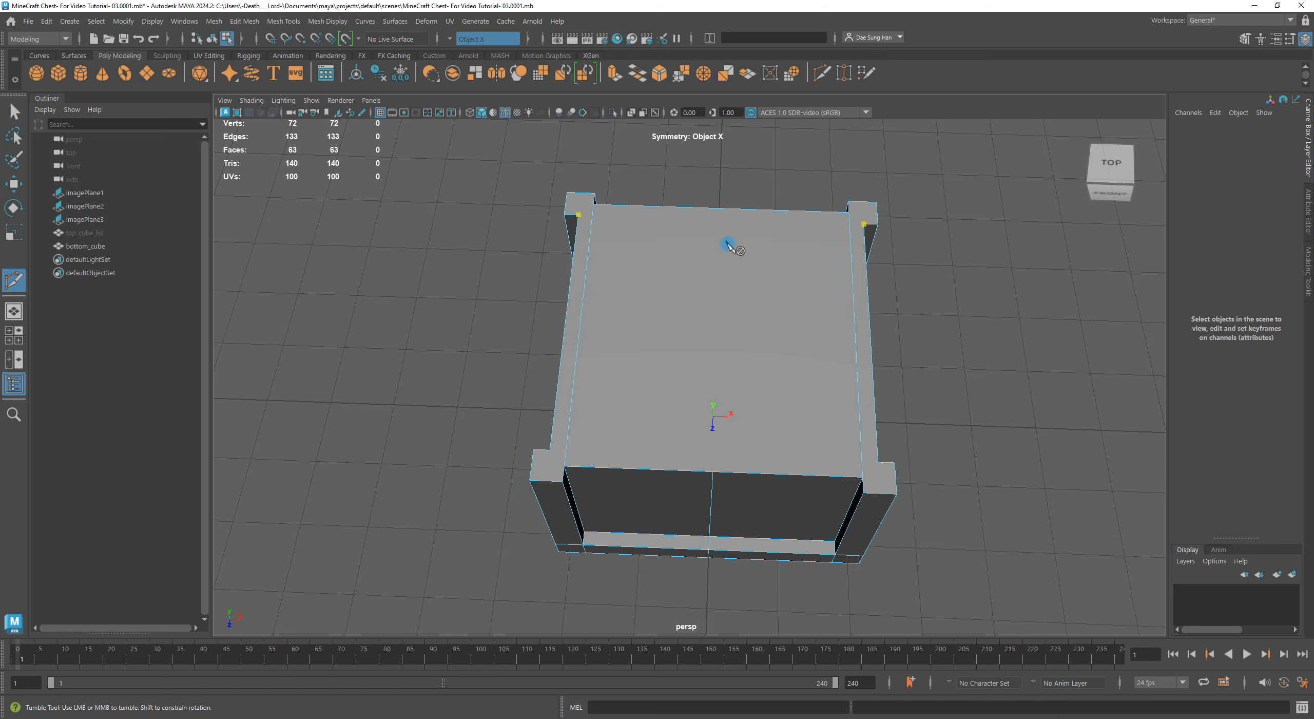
alt+drag(719, 270, 835, 252)
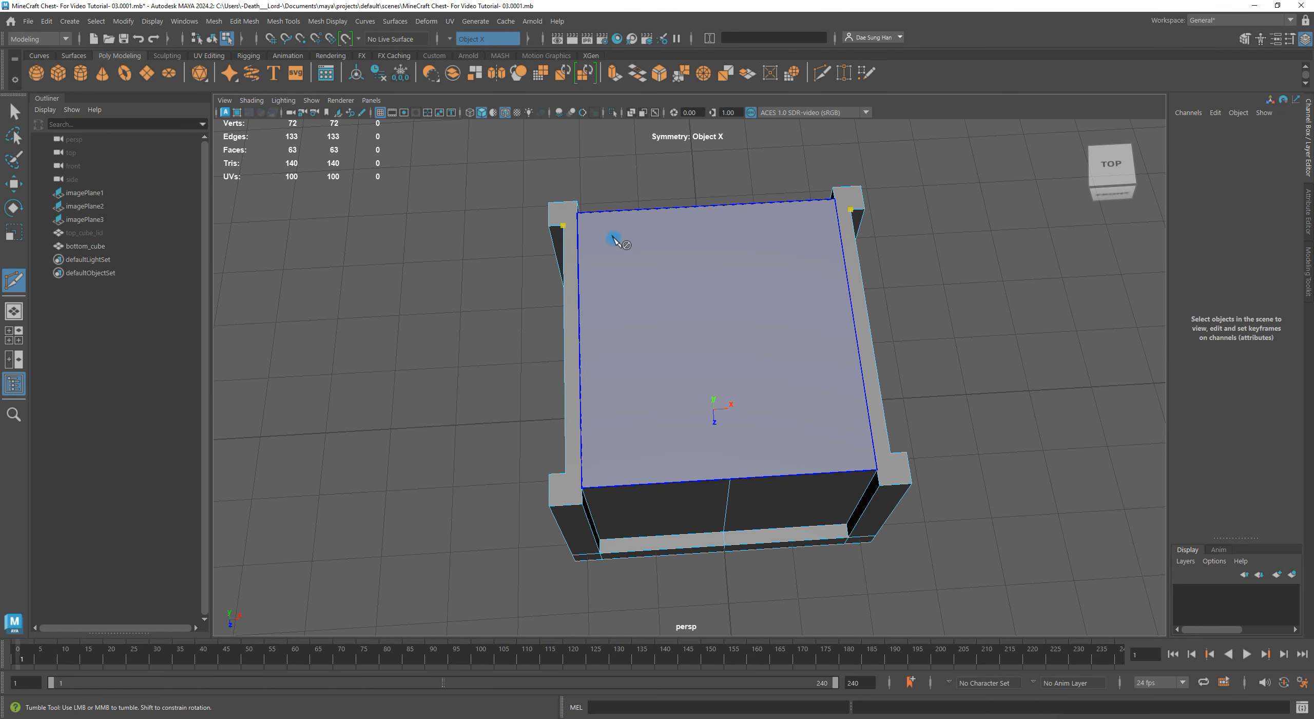
drag(578, 264, 593, 242)
key(BackSpace)
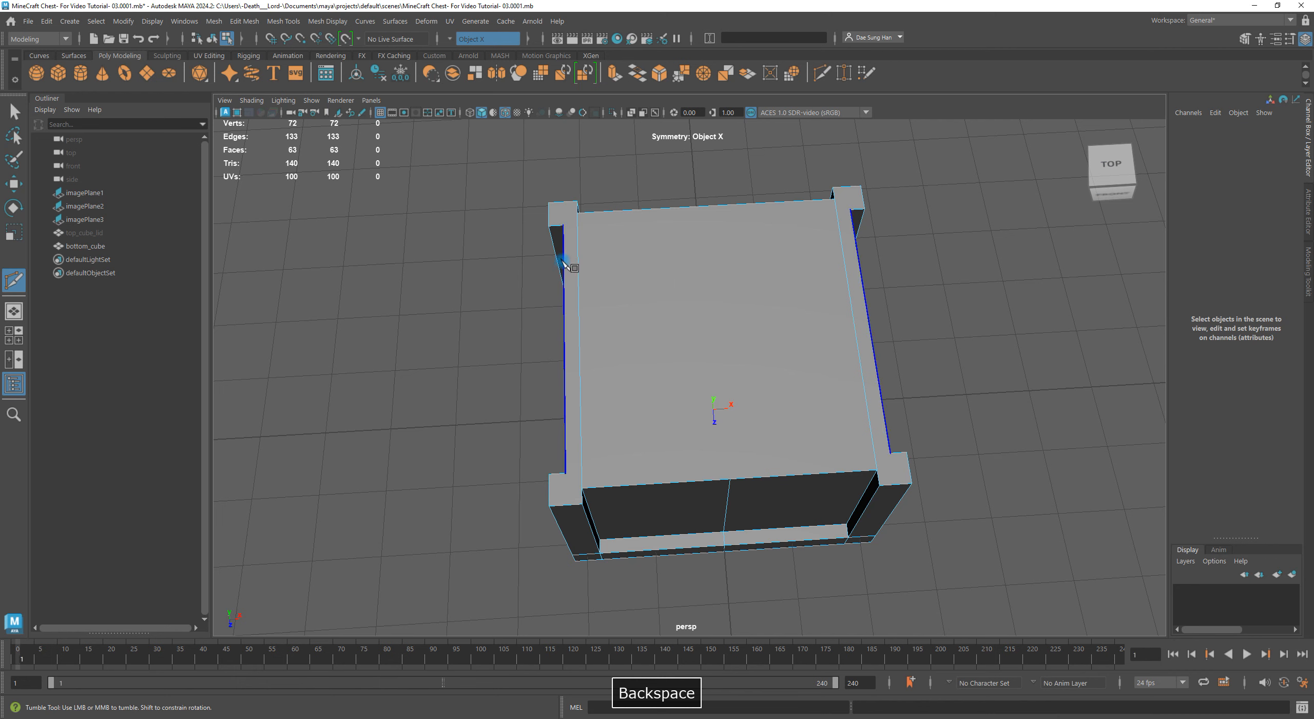
Place the Multi-Cut start point at the rear post's side corner again, undo it and return to the Move tool.
alt+drag(566, 282, 548, 351)
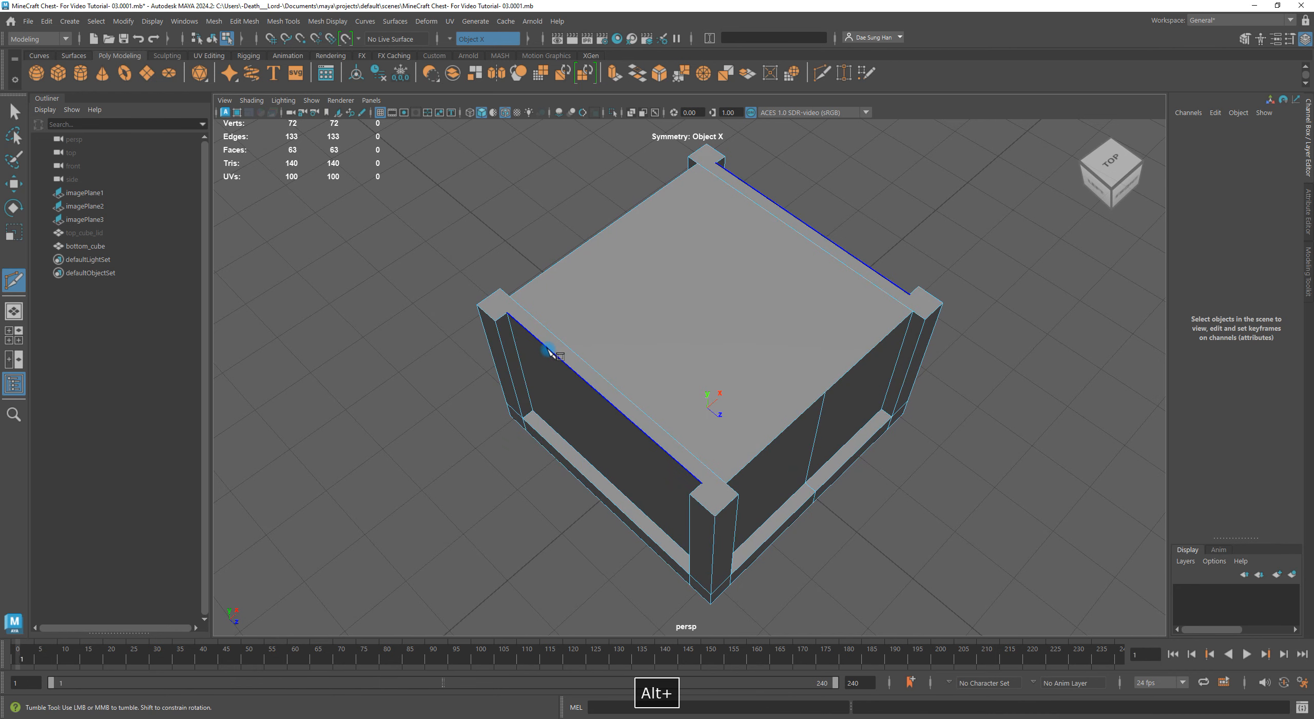
alt+drag(463, 282, 873, 390)
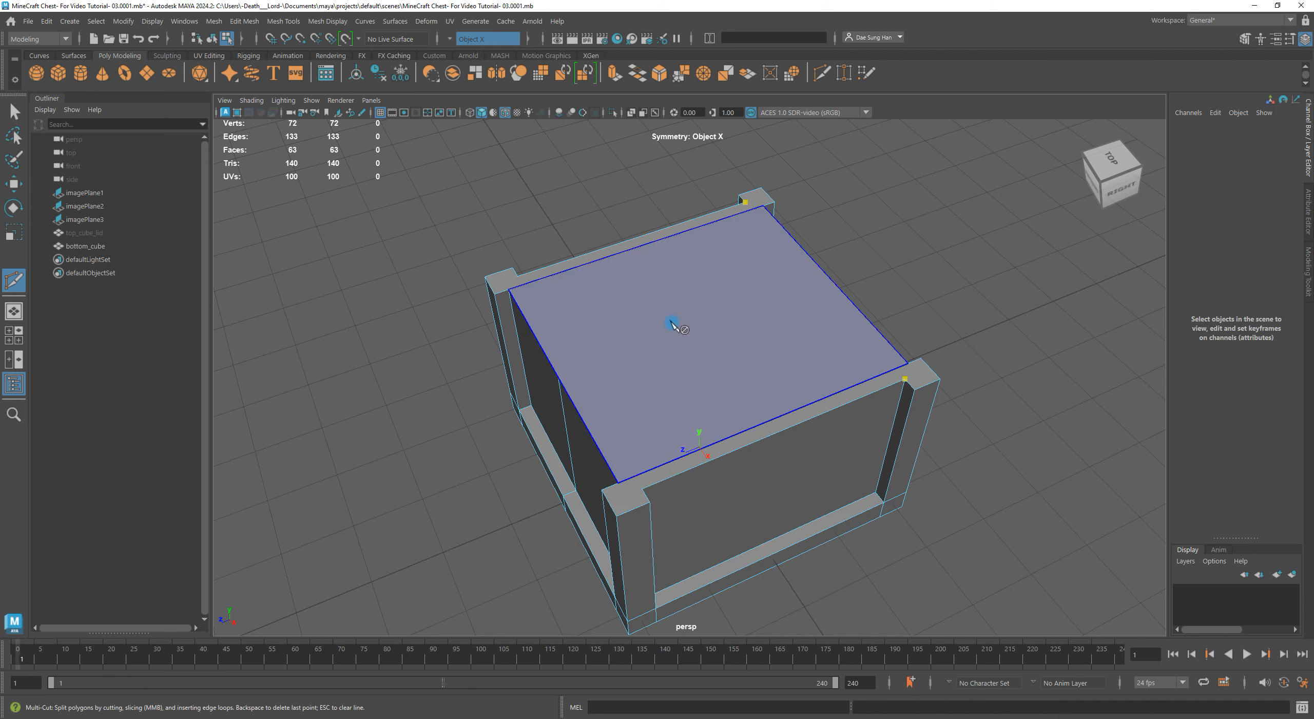
alt+drag(674, 323, 806, 313)
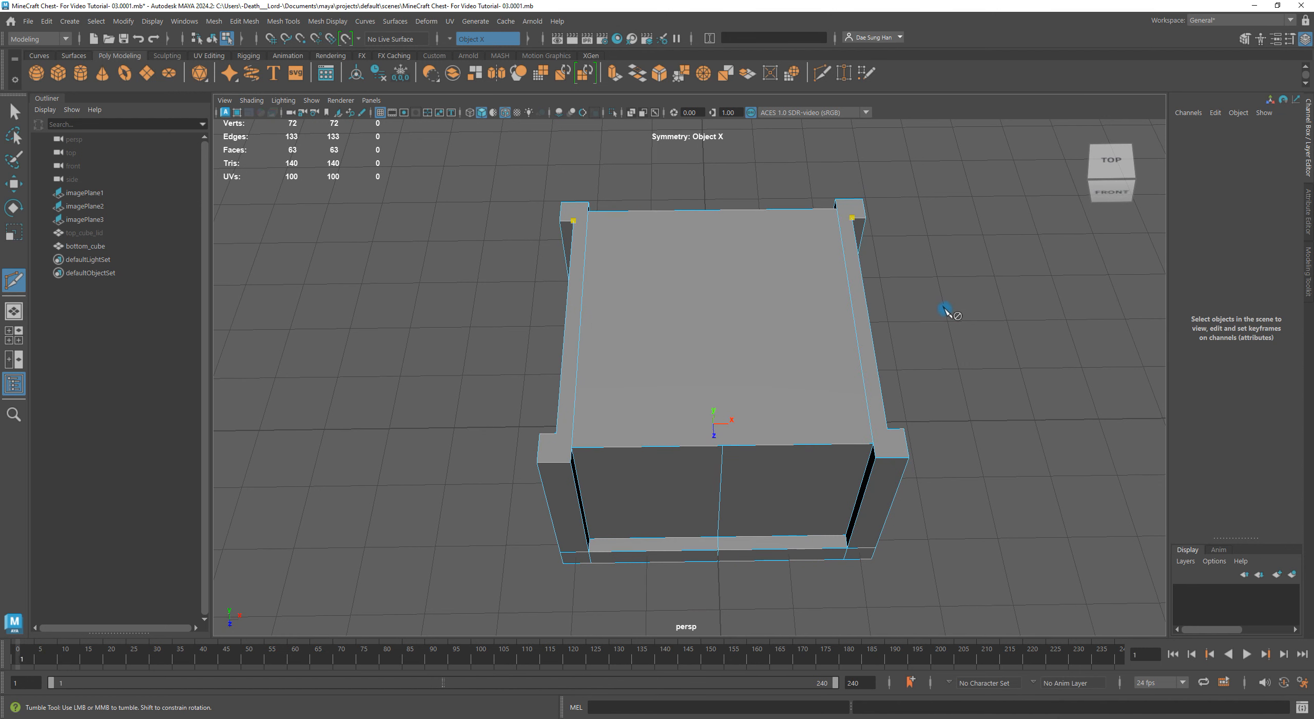
key(w)
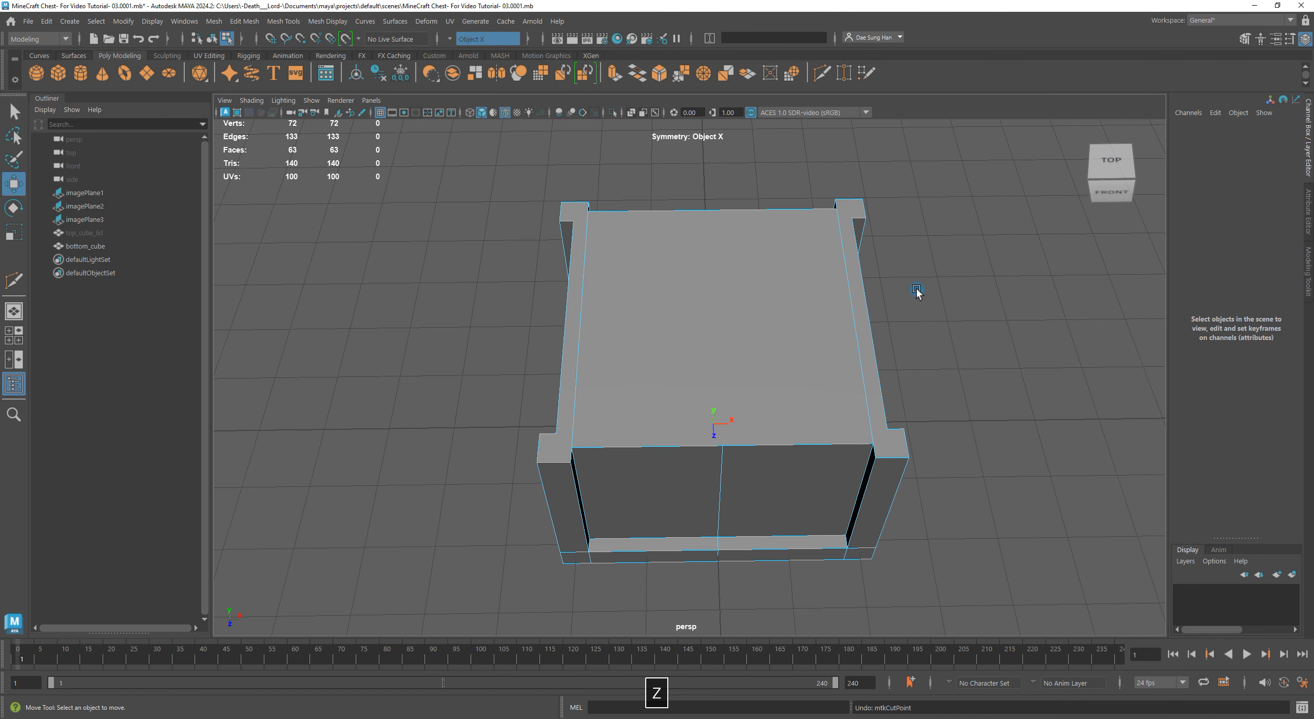
Set the modeling symmetry to Object Y.
alt+drag(901, 282, 900, 259)
alt+drag(645, 255, 573, 266)
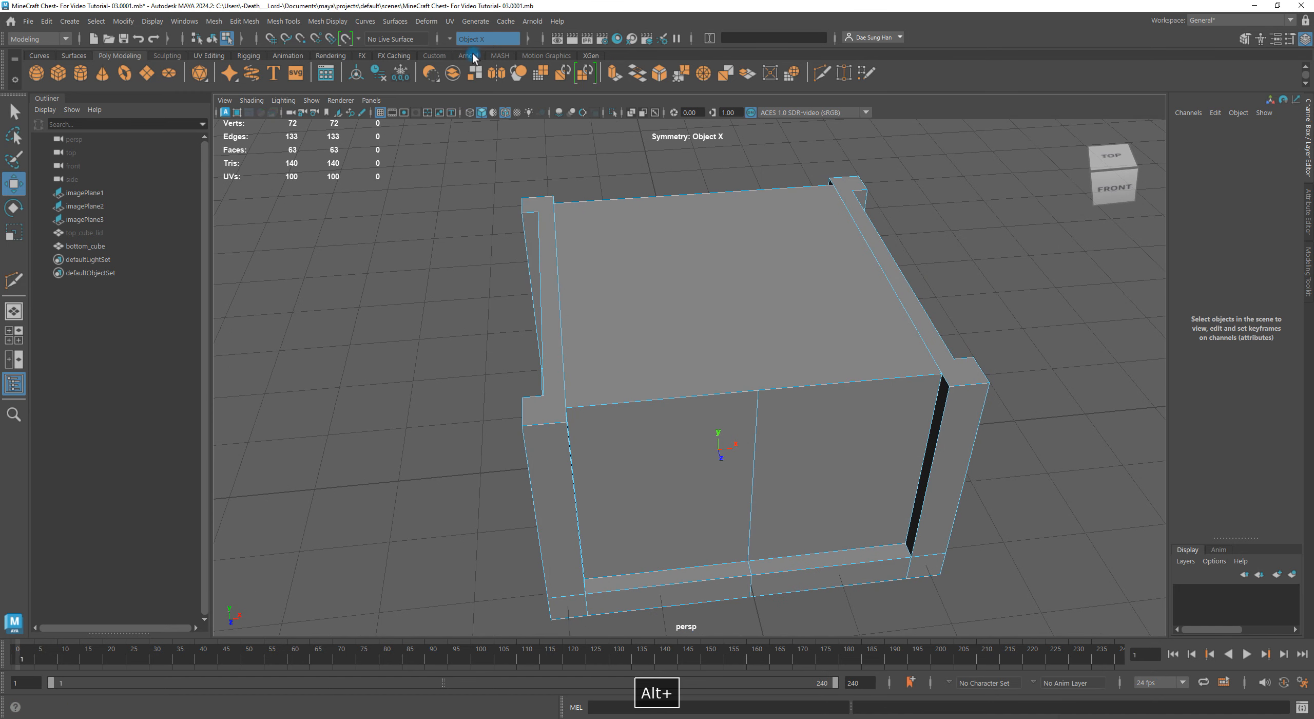
click(446, 39)
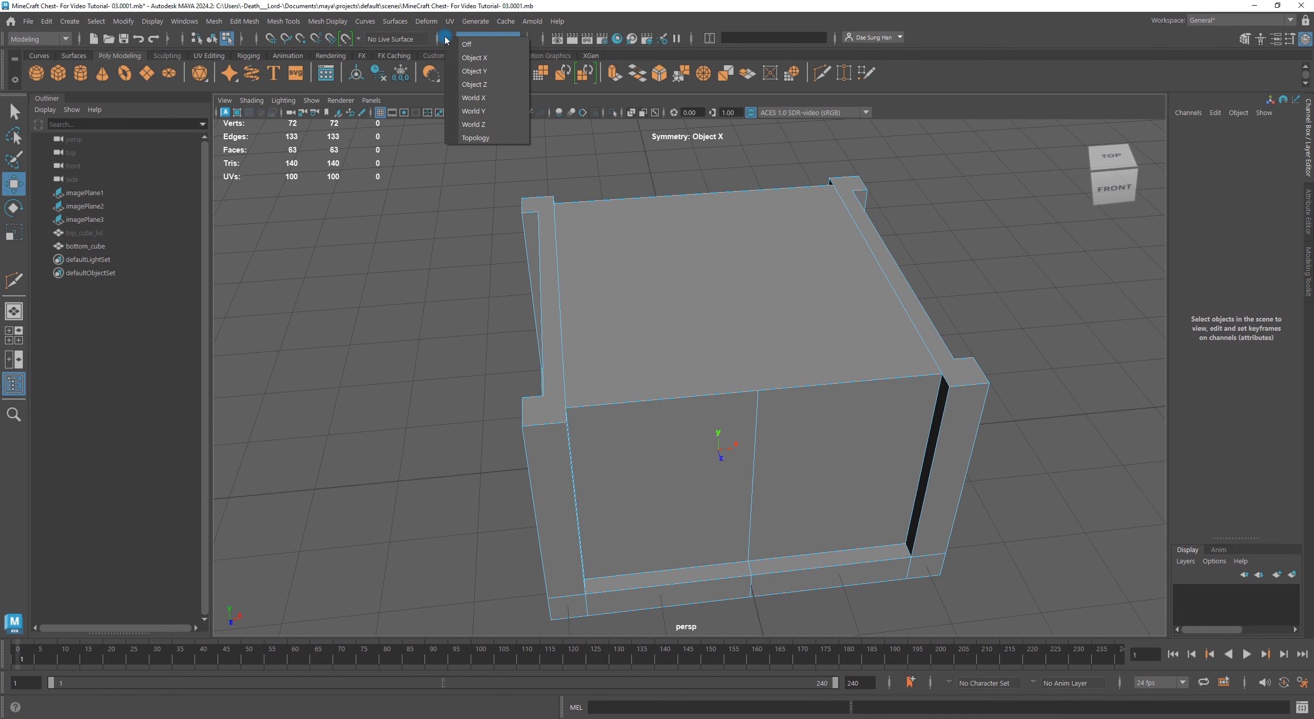
click(444, 38)
click(447, 40)
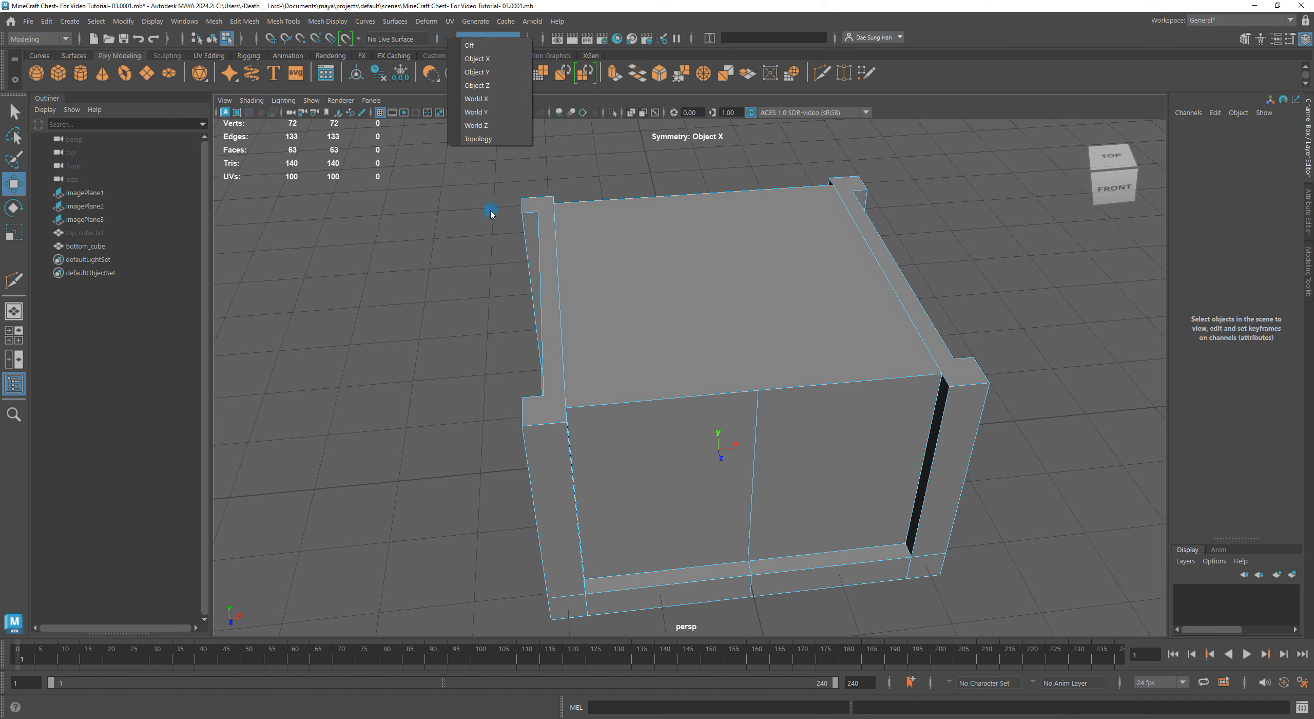
click(503, 74)
alt+drag(704, 355, 601, 329)
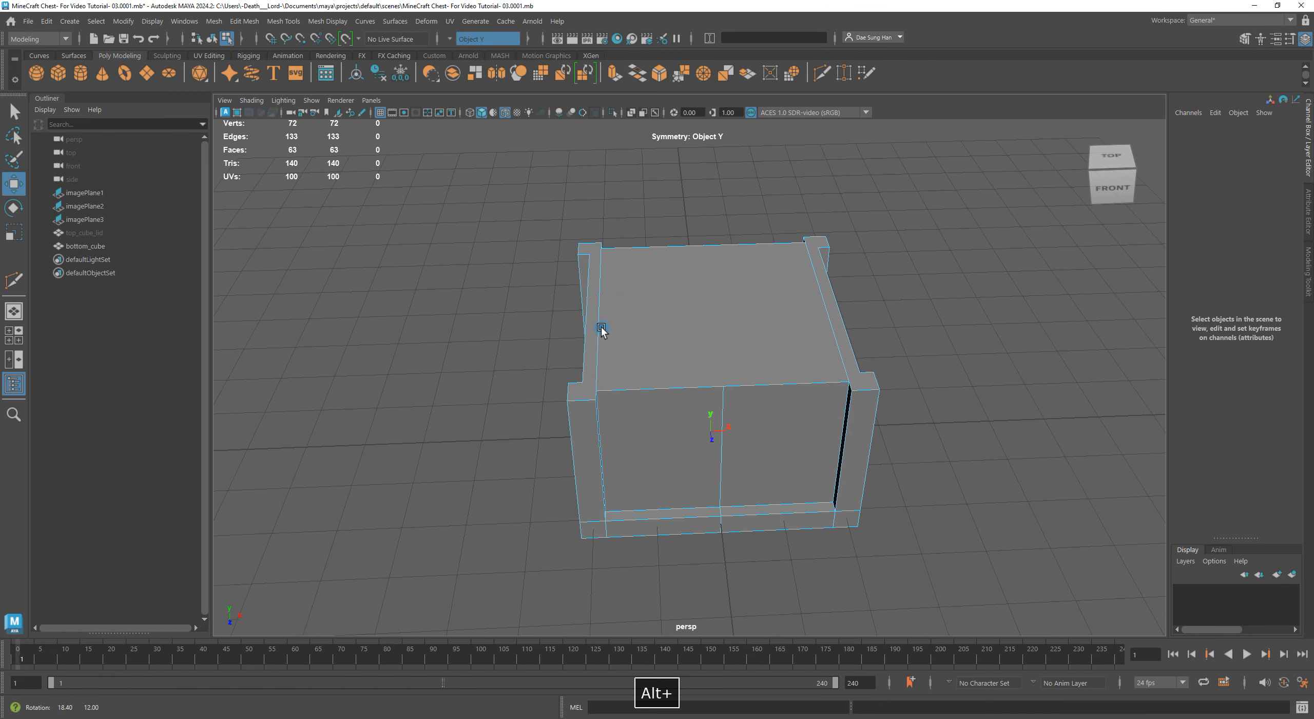
Try to Multi-Cut the top face side to side between the rear posts' side corners with Object Y symmetry, and discard the cut.
shift+right_click(616, 262)
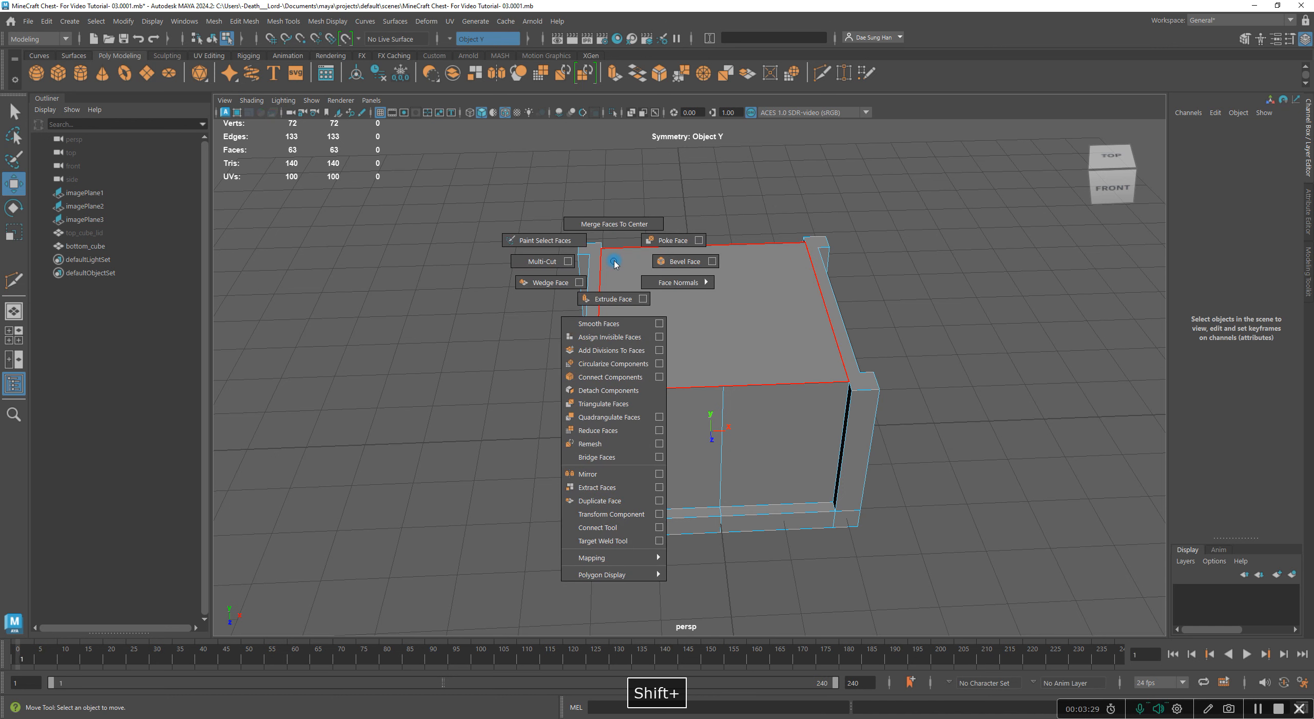
click(547, 263)
alt+drag(622, 285, 565, 278)
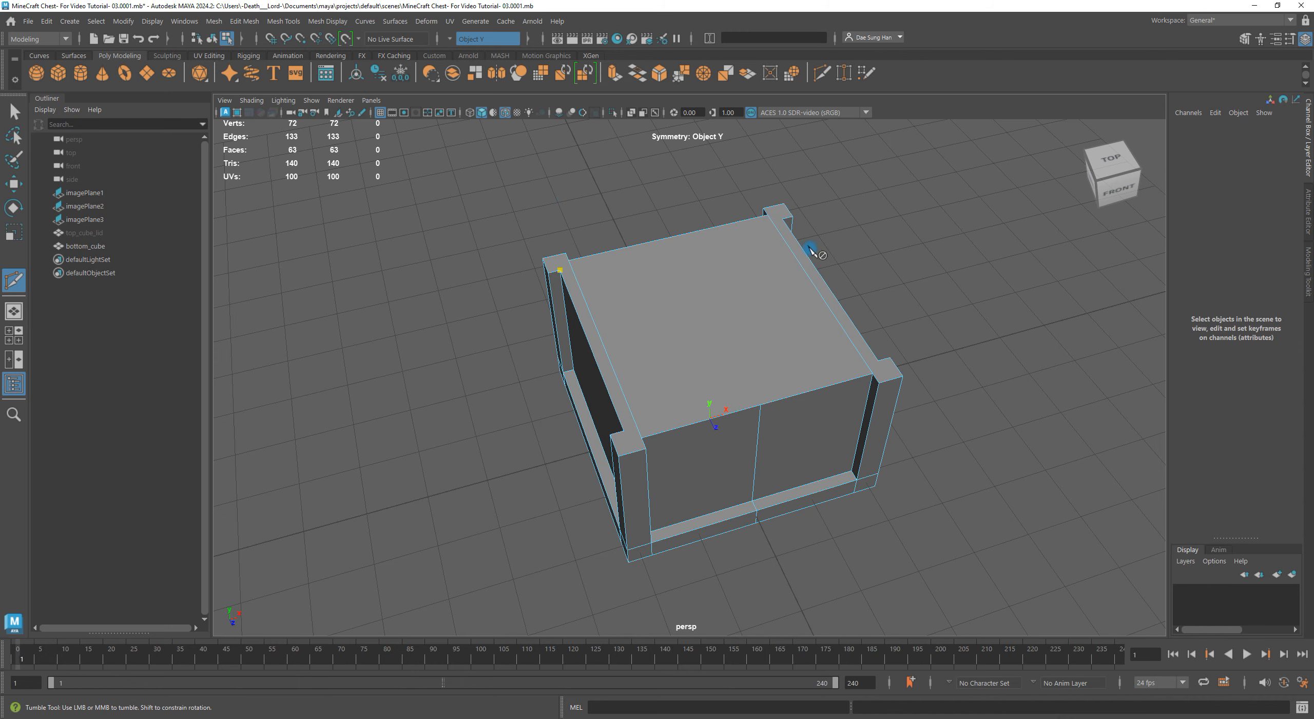
alt+drag(810, 250, 728, 261)
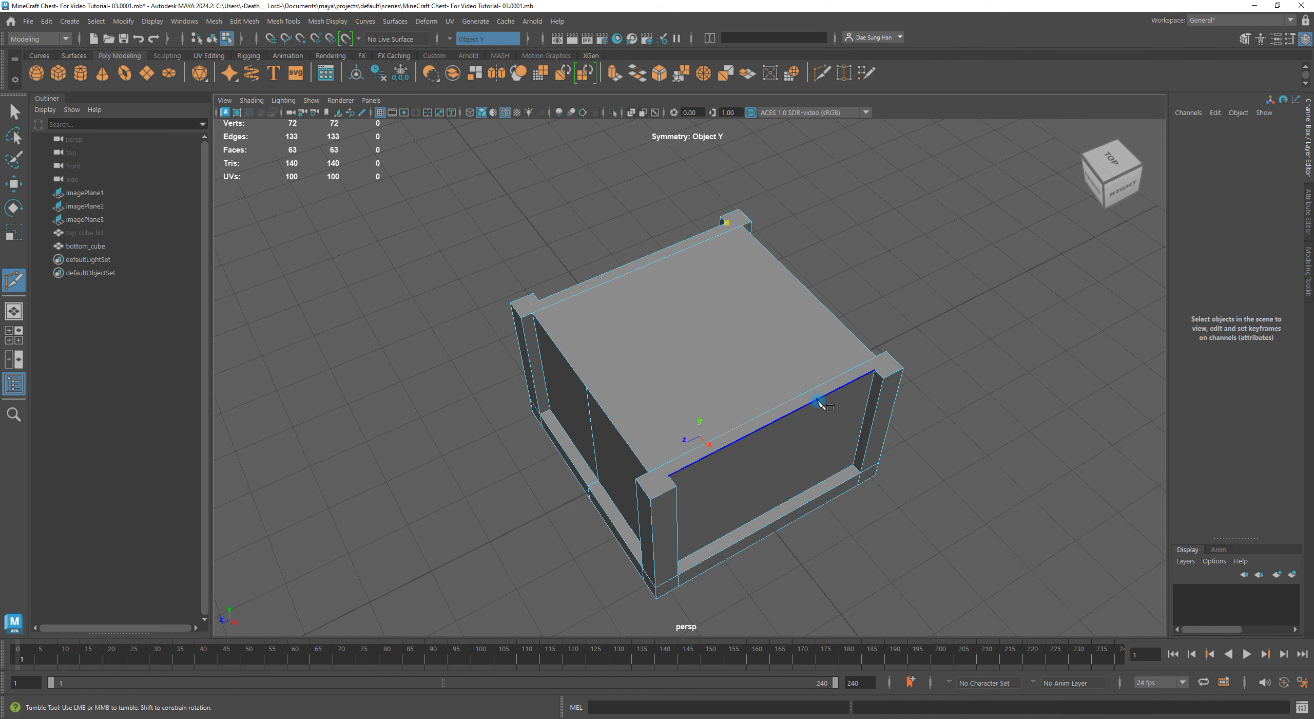
alt+drag(873, 370, 830, 381)
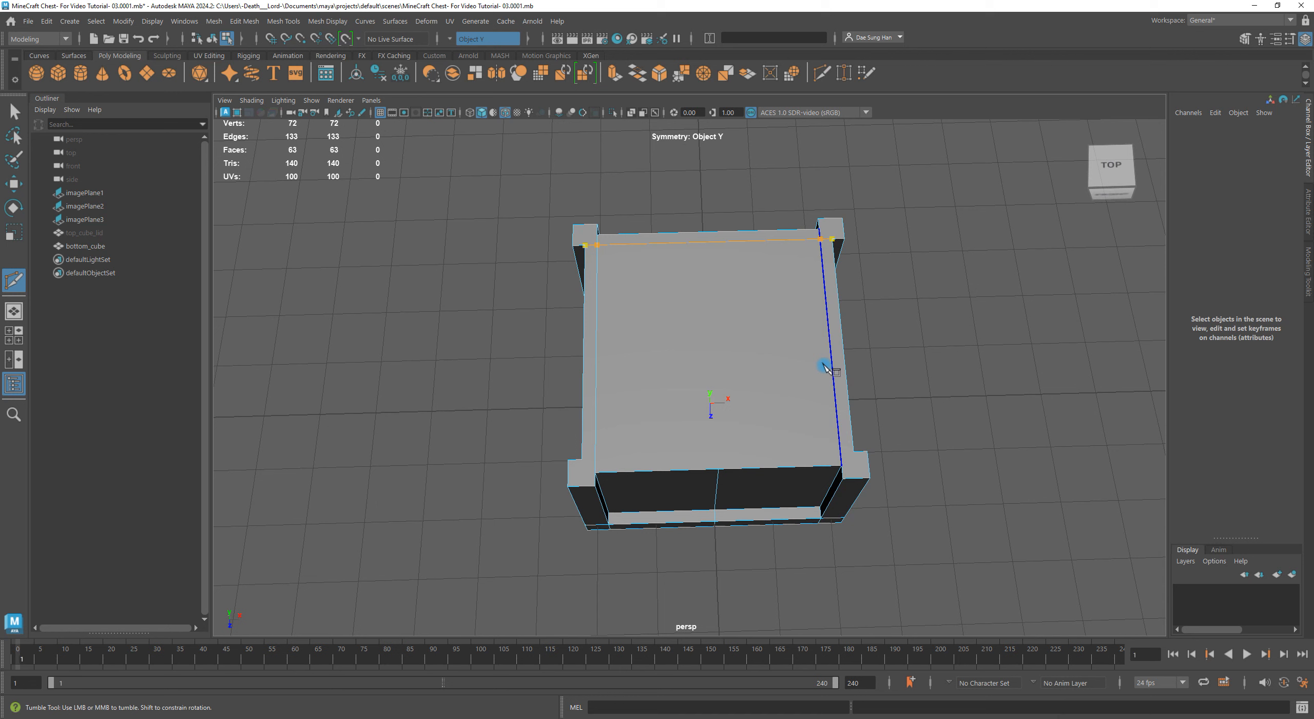
key(BackSpace)
key(w)
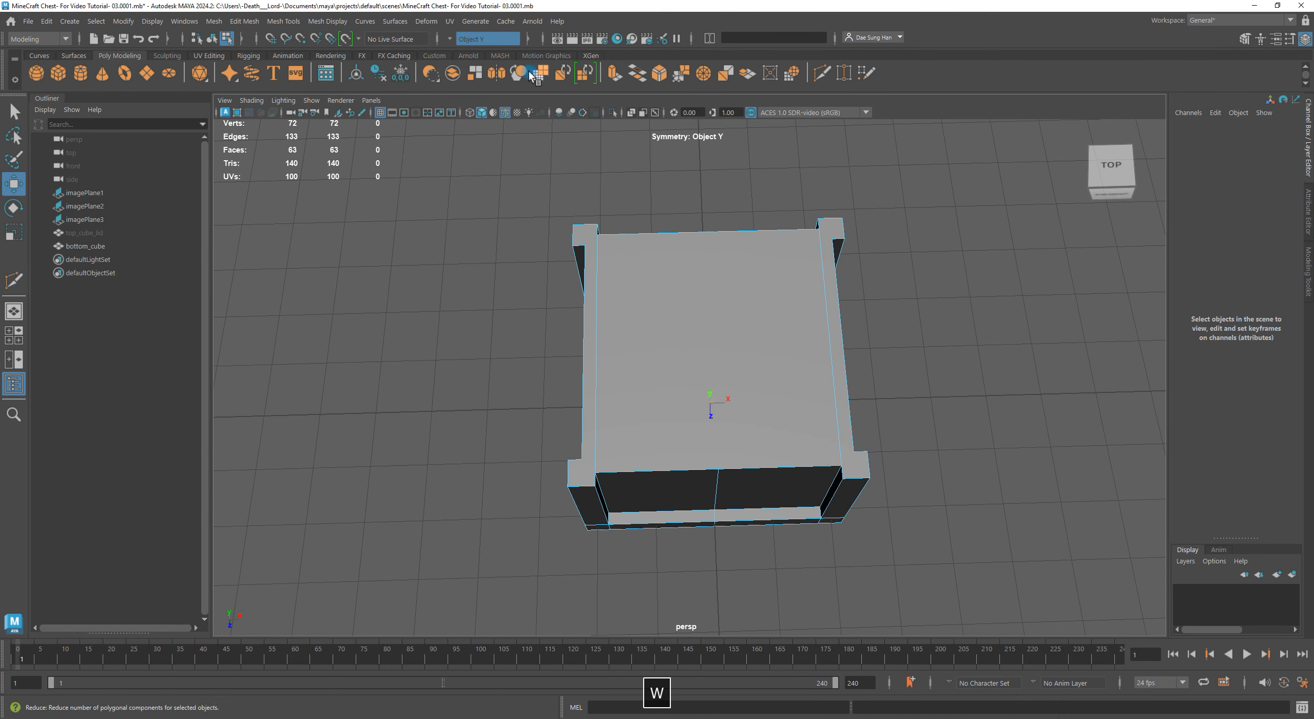
Turn symmetry off, then Multi-Cut the top face side to side between the rear posts' corners on the side wall edges and commit.
click(488, 39)
click(482, 49)
alt+drag(698, 288, 726, 256)
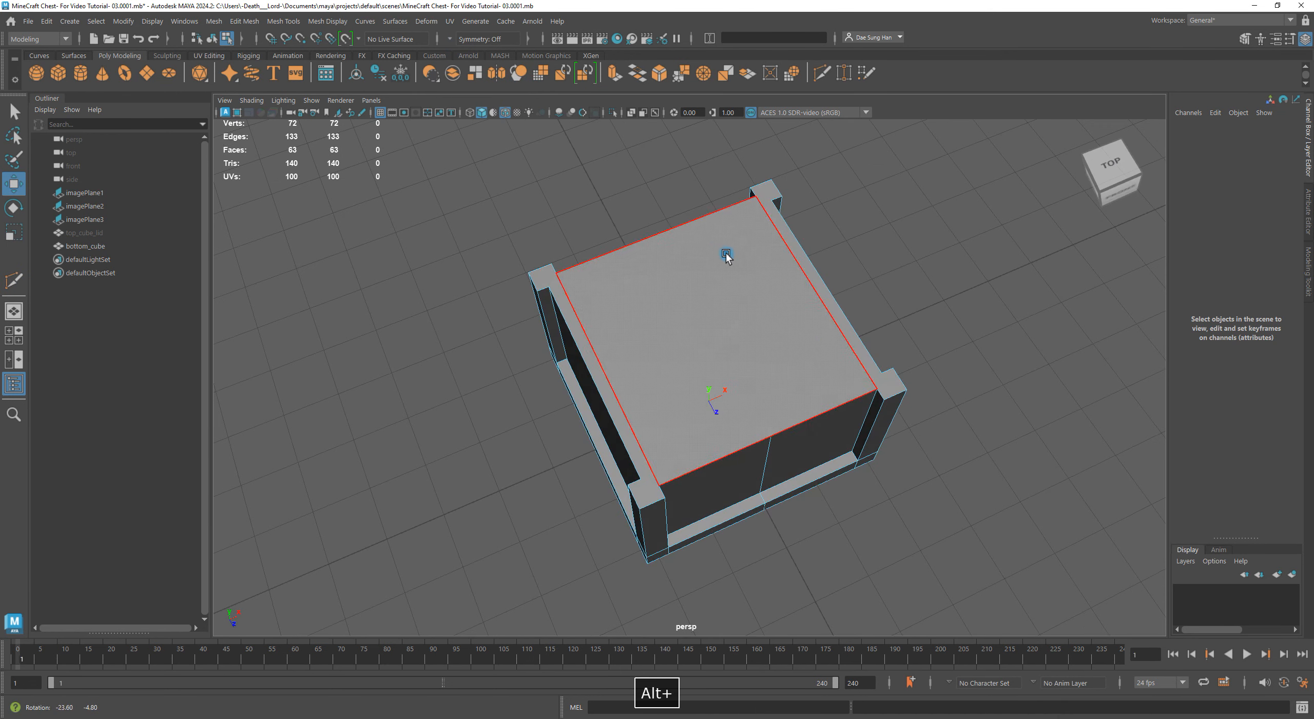
shift+right_click(665, 286)
shift+right_drag(665, 286, 605, 286)
alt+drag(566, 321, 588, 333)
alt+drag(472, 349, 874, 436)
click(800, 462)
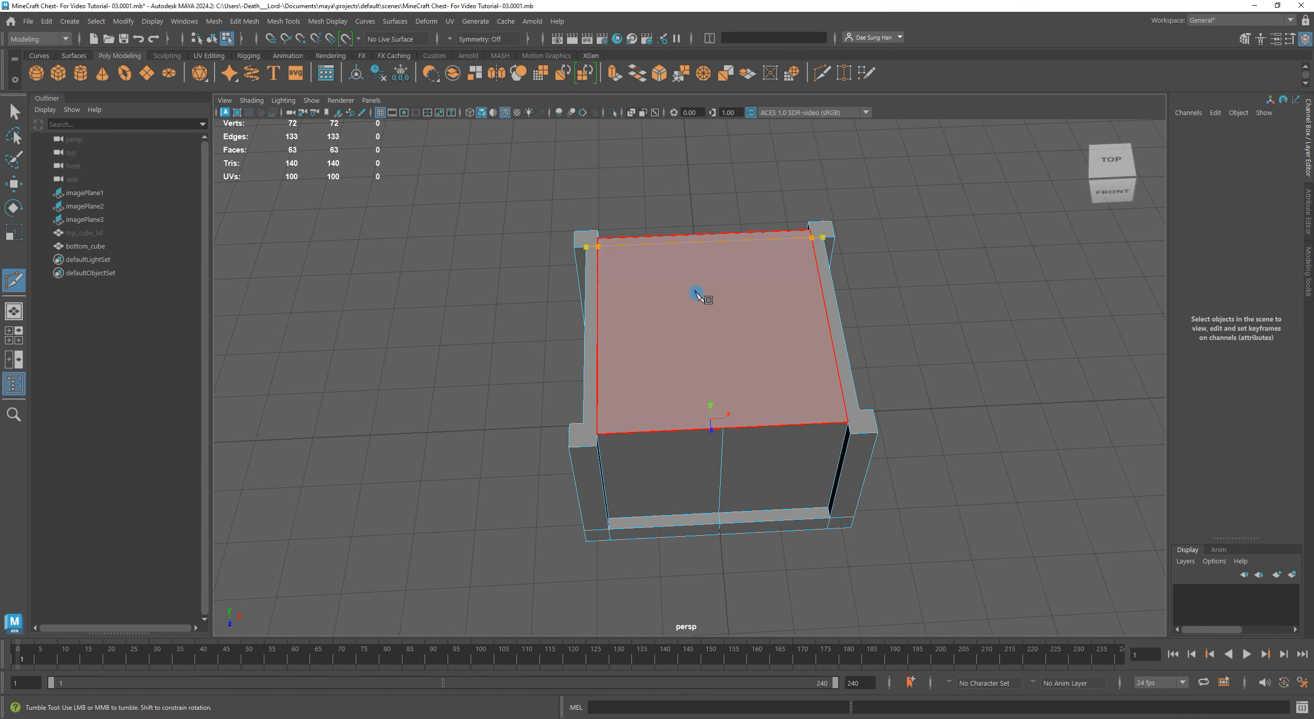
alt+drag(743, 313, 742, 343)
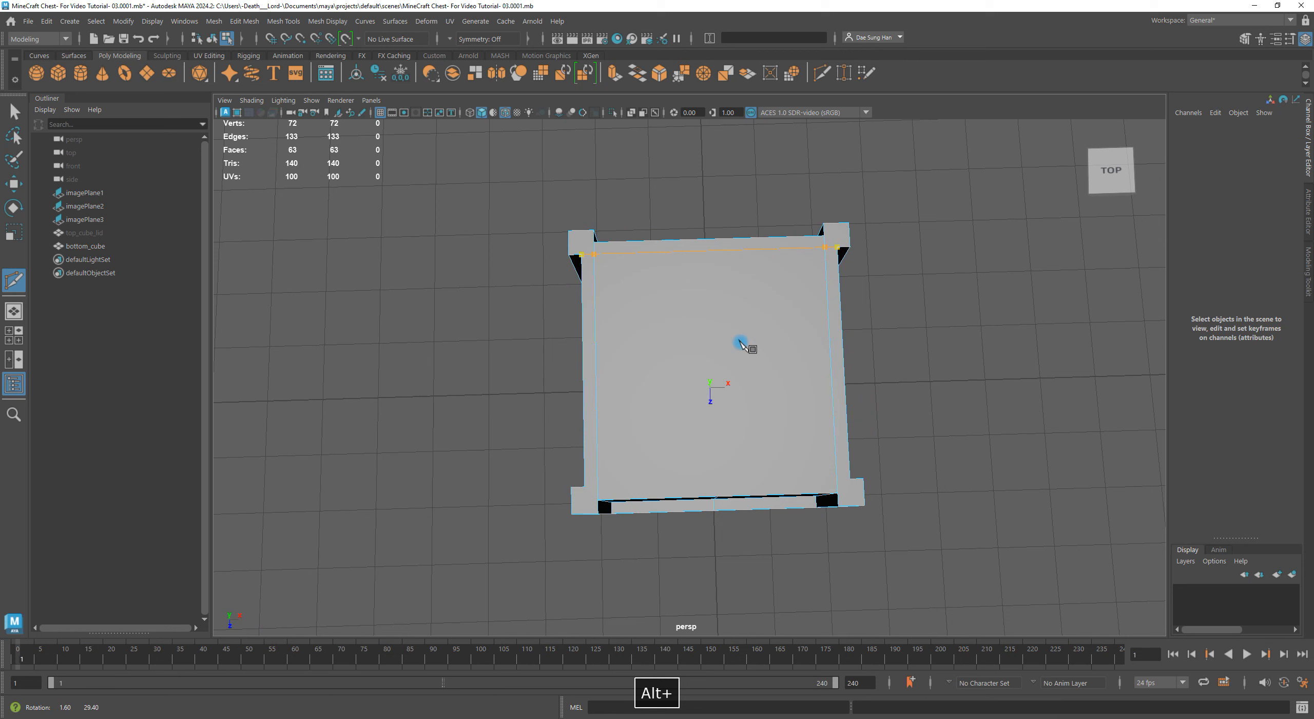
key(q)
alt+drag(730, 329, 686, 323)
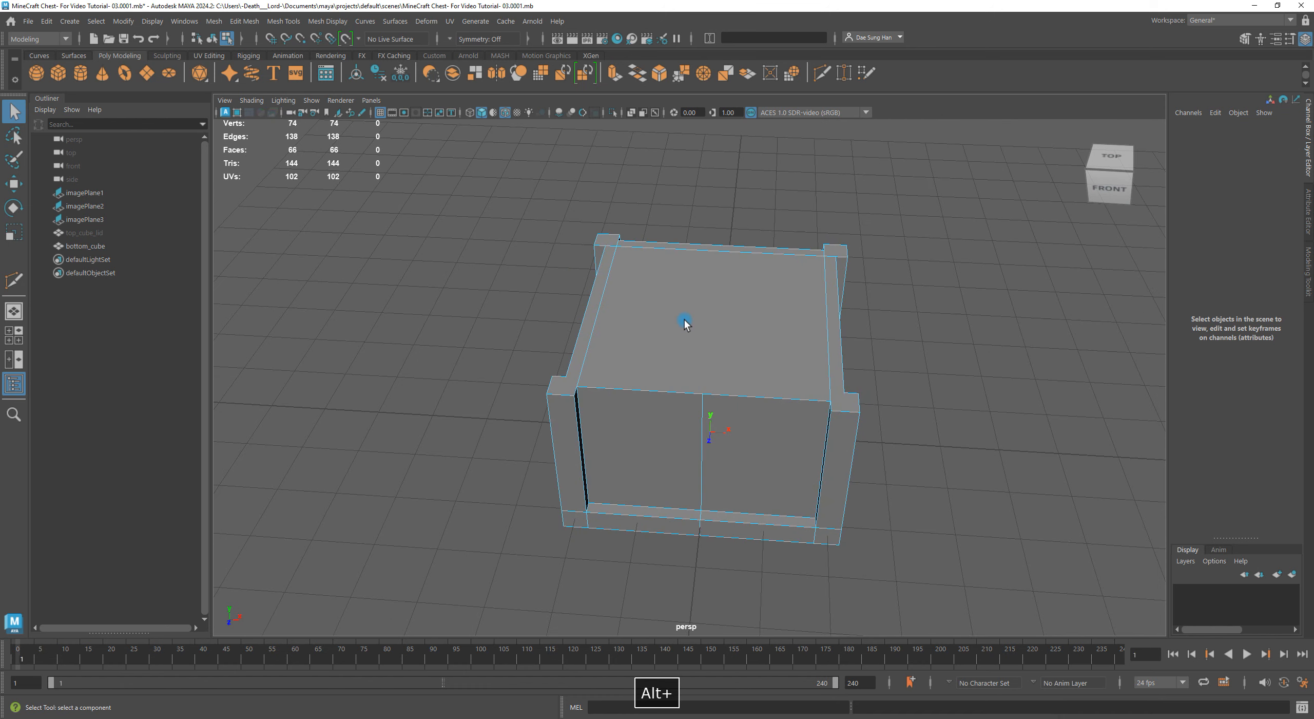
Multi-Cut the top face side to side between the front posts' corners on the side wall edges, commit and return to the Move tool.
alt+drag(835, 313, 751, 332)
alt+drag(670, 359, 640, 316)
alt+right_drag(702, 379, 510, 312)
alt+drag(530, 402, 380, 370)
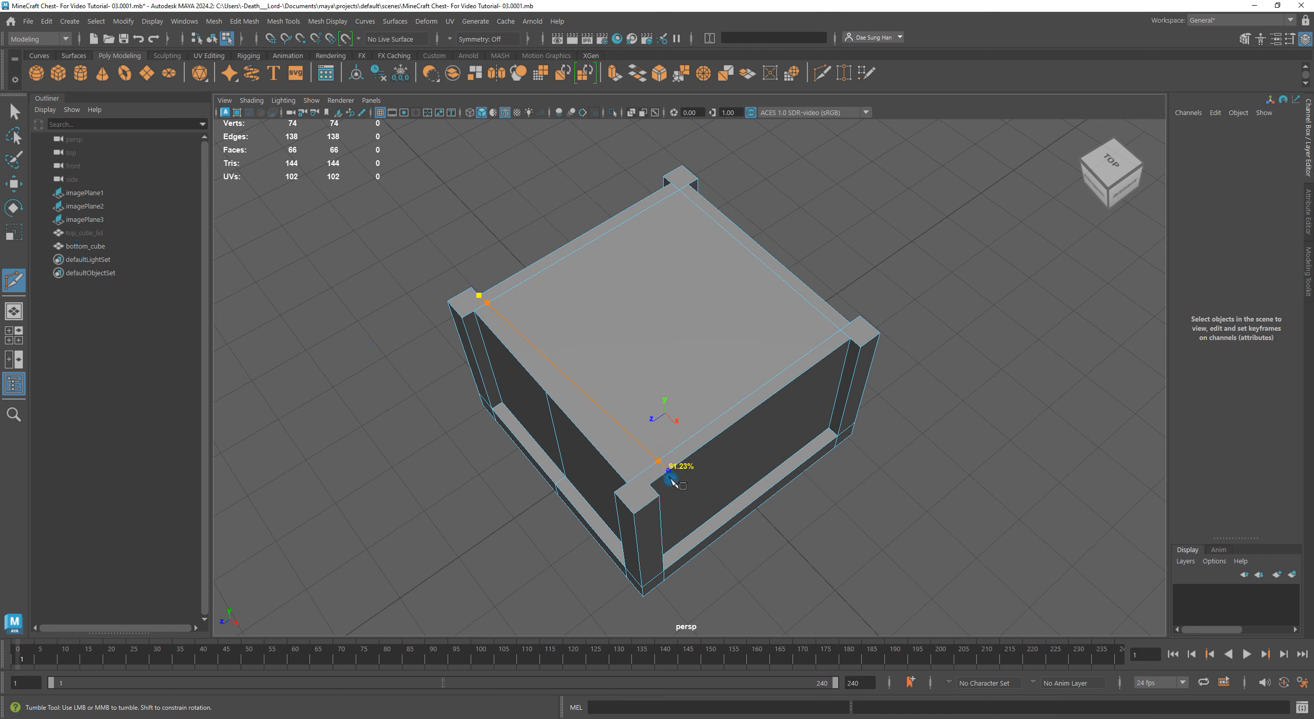
click(689, 455)
key(BackSpace)
key(Return)
alt+drag(973, 549, 886, 475)
key(w)
Select the inner top face enclosed by the four rim cuts and apply Extrude Face to it.
alt+drag(742, 454, 756, 387)
alt+drag(836, 390, 674, 331)
alt+drag(508, 358, 503, 277)
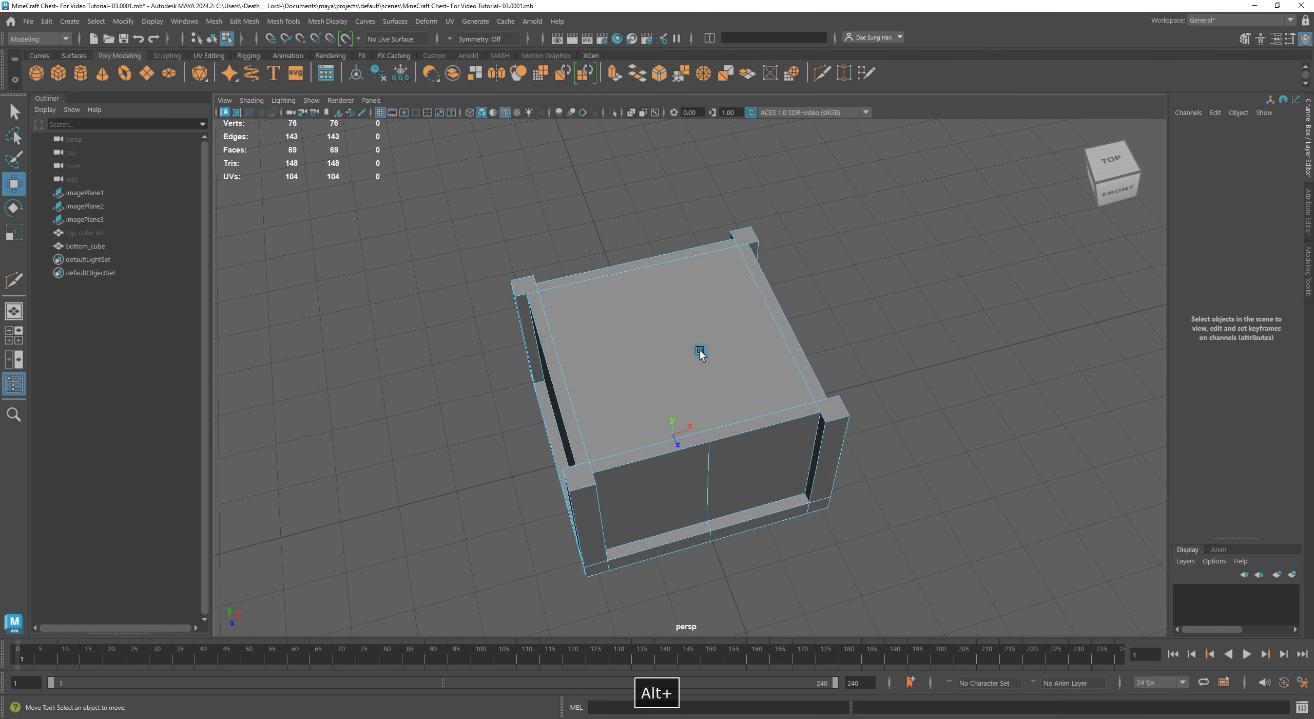
alt+drag(699, 353, 695, 334)
alt+right_drag(686, 272, 850, 383)
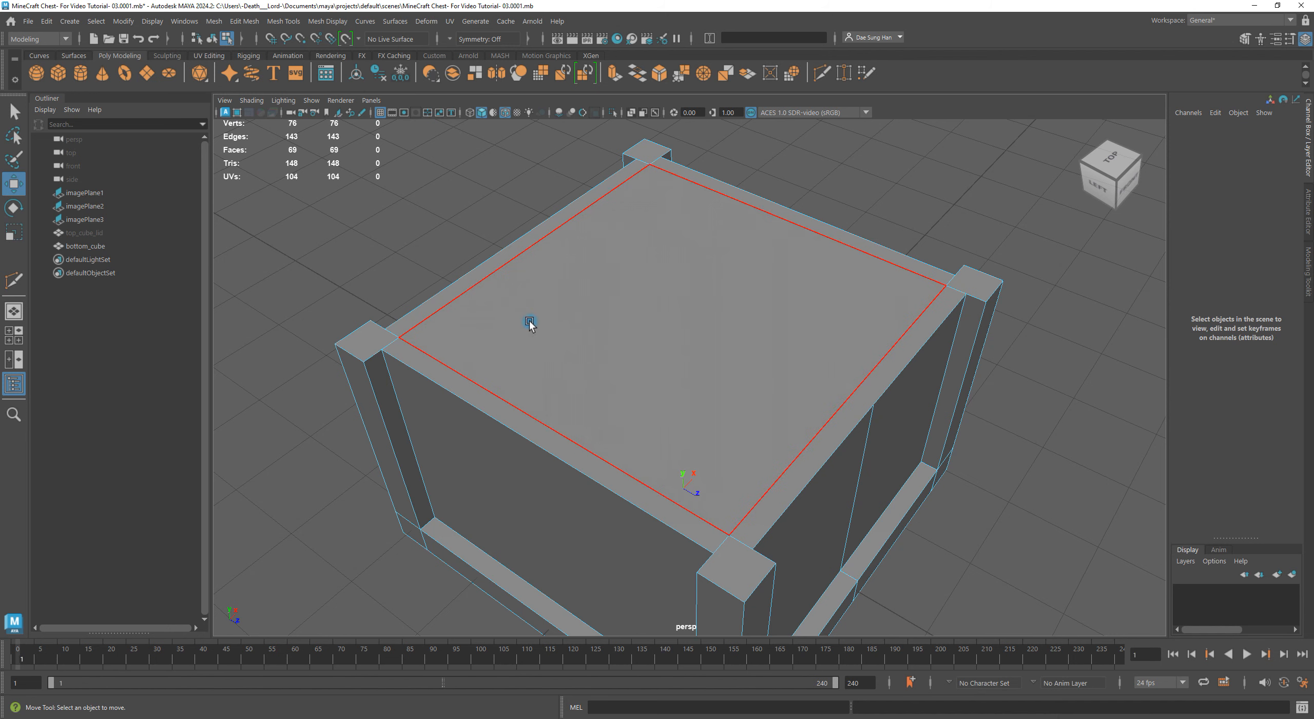
click(680, 288)
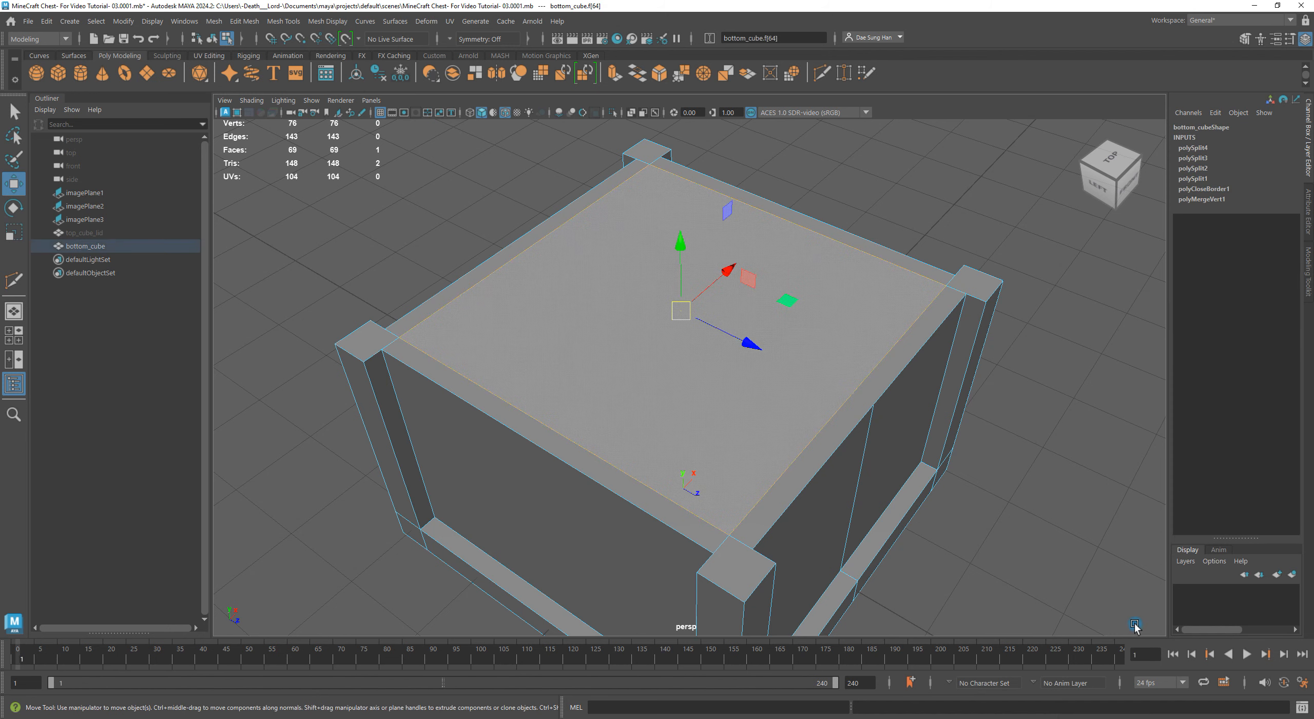
alt+drag(1041, 570, 953, 538)
alt+right_drag(953, 537, 673, 510)
alt+drag(1006, 513, 920, 484)
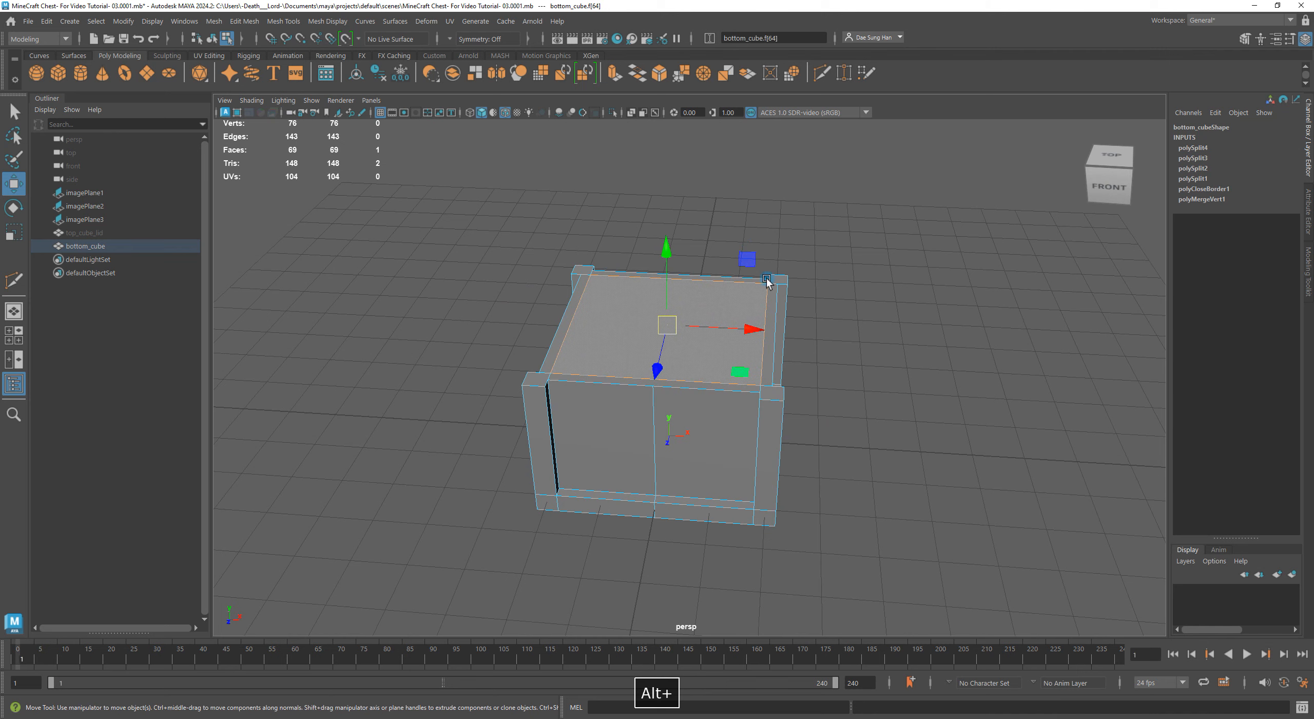
alt+drag(781, 358, 750, 291)
drag(665, 208, 906, 531)
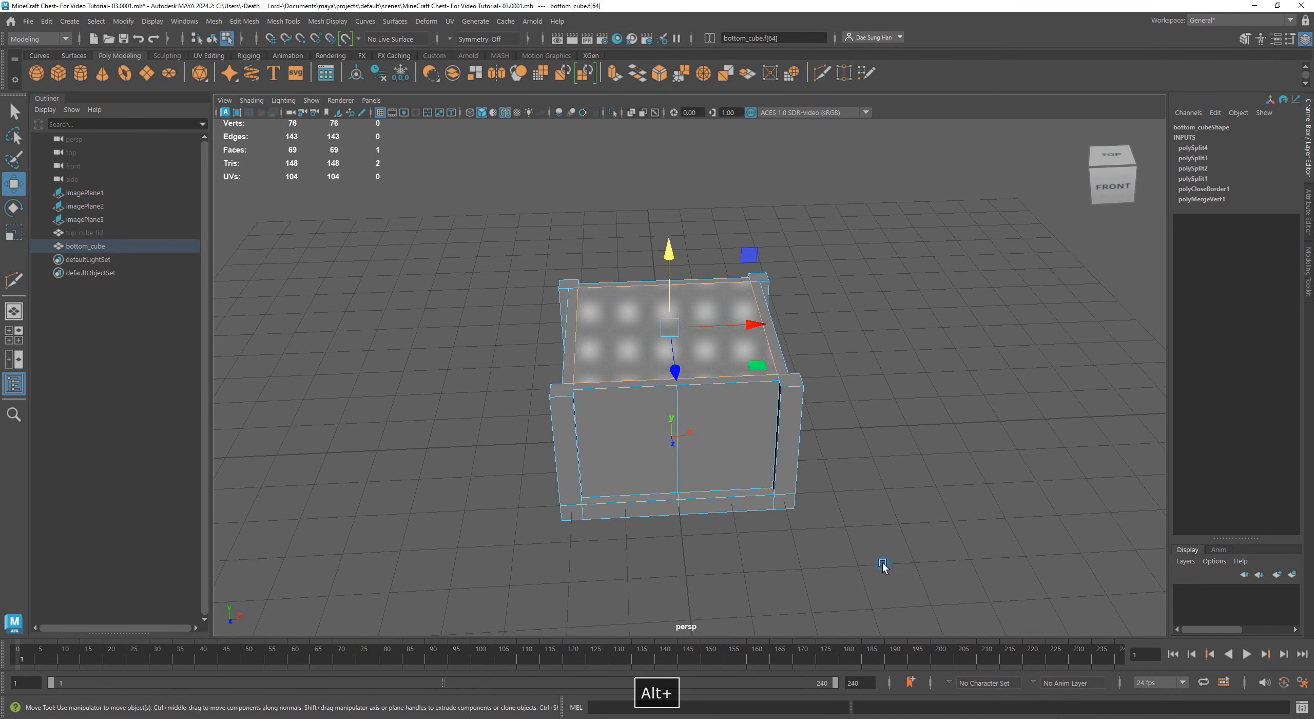
shift+right_click(874, 245)
right_drag(874, 245, 875, 287)
Push the extruded face down into the box to a Local Translate Z of about -2.614.
mouse_move(961, 299)
alt+mouse_down()
mouse_move(900, 296)
mouse_move(979, 313)
mouse_move(959, 297)
alt+mouse_up()
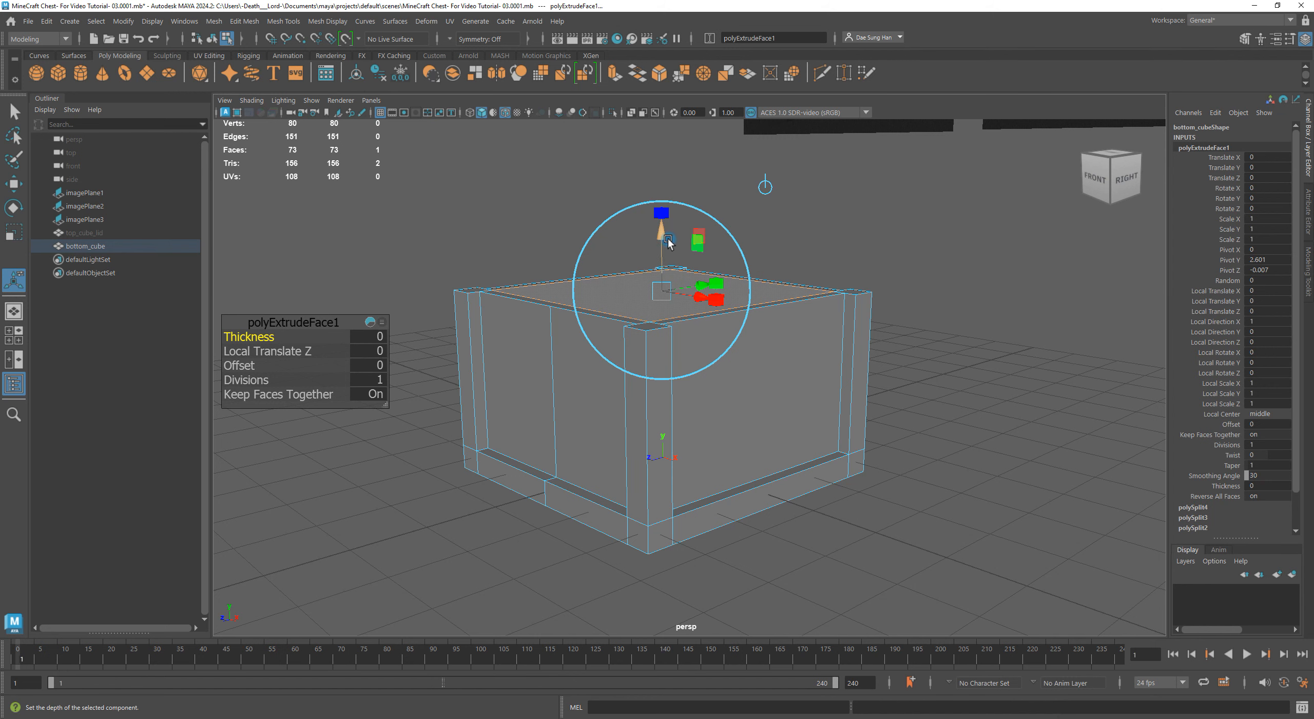
mouse_move(871, 308)
alt+mouse_down()
mouse_move(883, 304)
mouse_move(881, 320)
alt+mouse_up()
mouse_move(722, 259)
alt+mouse_down()
mouse_move(692, 270)
mouse_move(712, 257)
mouse_move(712, 269)
mouse_move(712, 249)
mouse_move(712, 272)
mouse_move(717, 148)
mouse_move(726, 246)
alt+mouse_up()
mouse_move(729, 310)
mouse_down()
mouse_move(725, 361)
mouse_move(732, 310)
mouse_up()
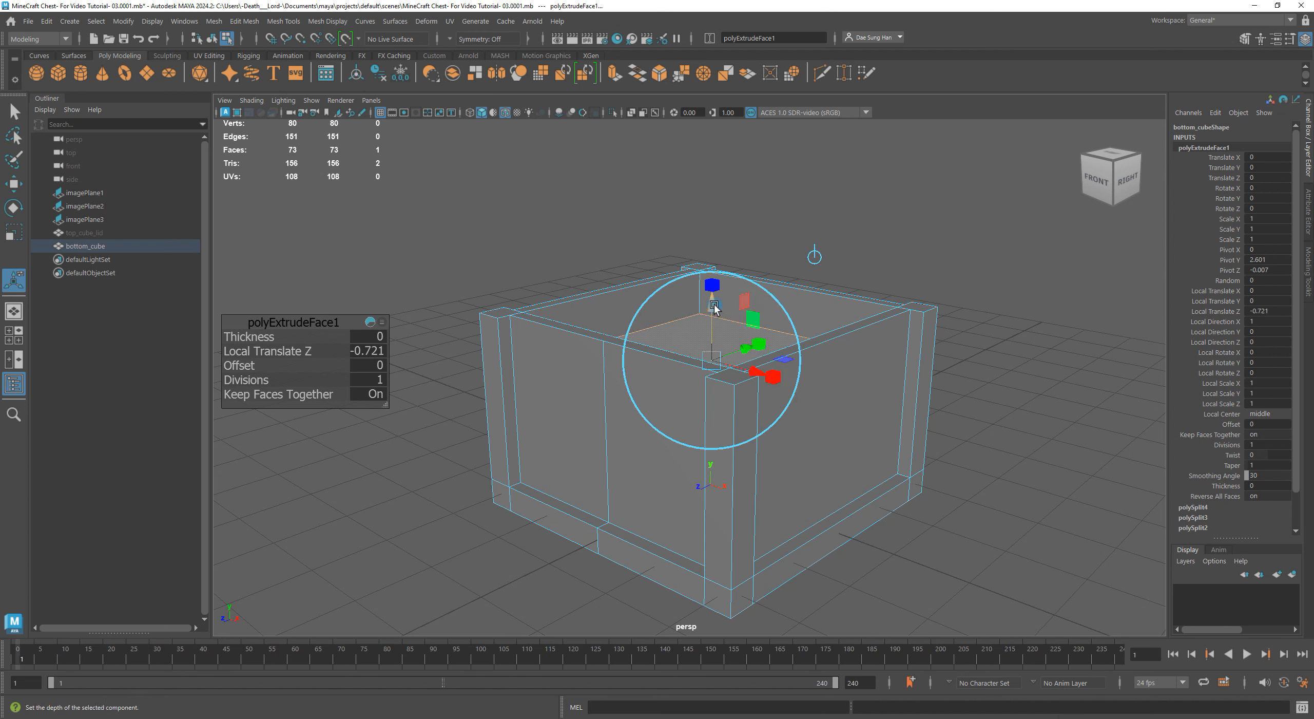
alt+right_drag(699, 308, 741, 310)
drag(717, 305, 717, 301)
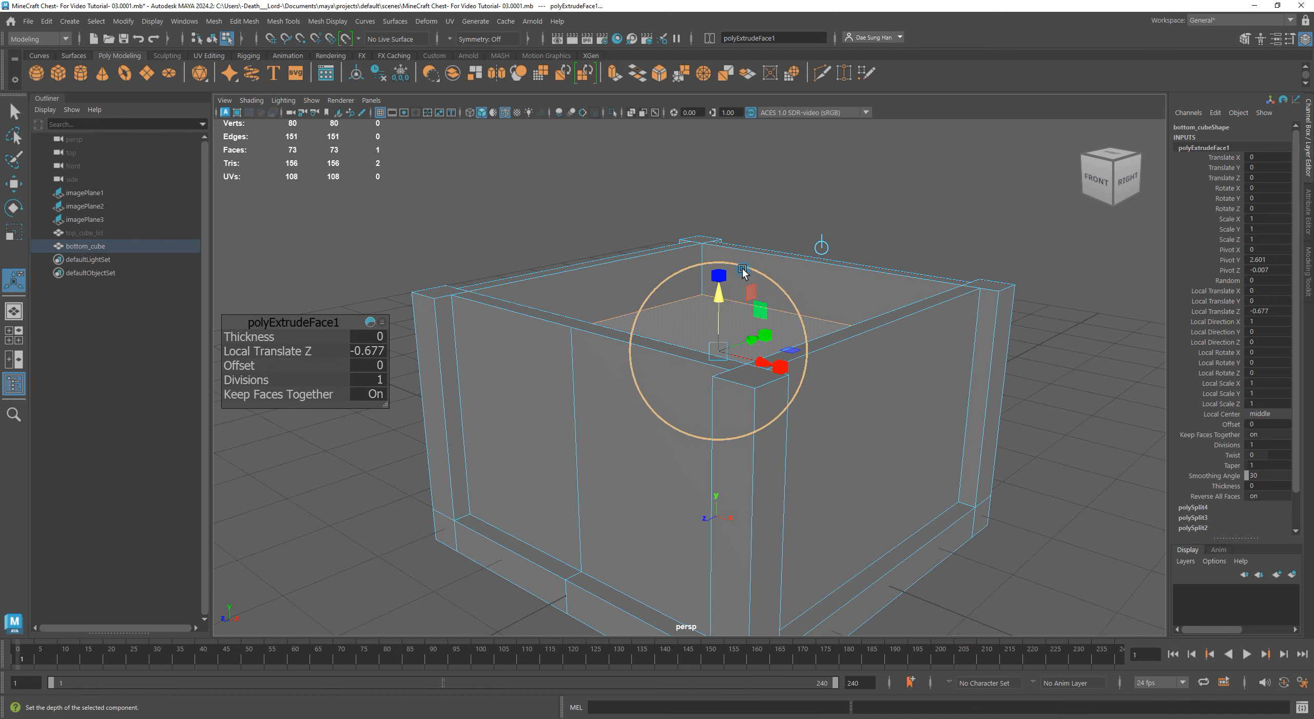
alt+drag(754, 323, 688, 382)
alt+drag(757, 349, 720, 333)
click(703, 422)
In the front view, raise the extruded floor to a Local Translate Z of -2.601 so it meets the grid's horizontal axis, then deselect it.
key(space)
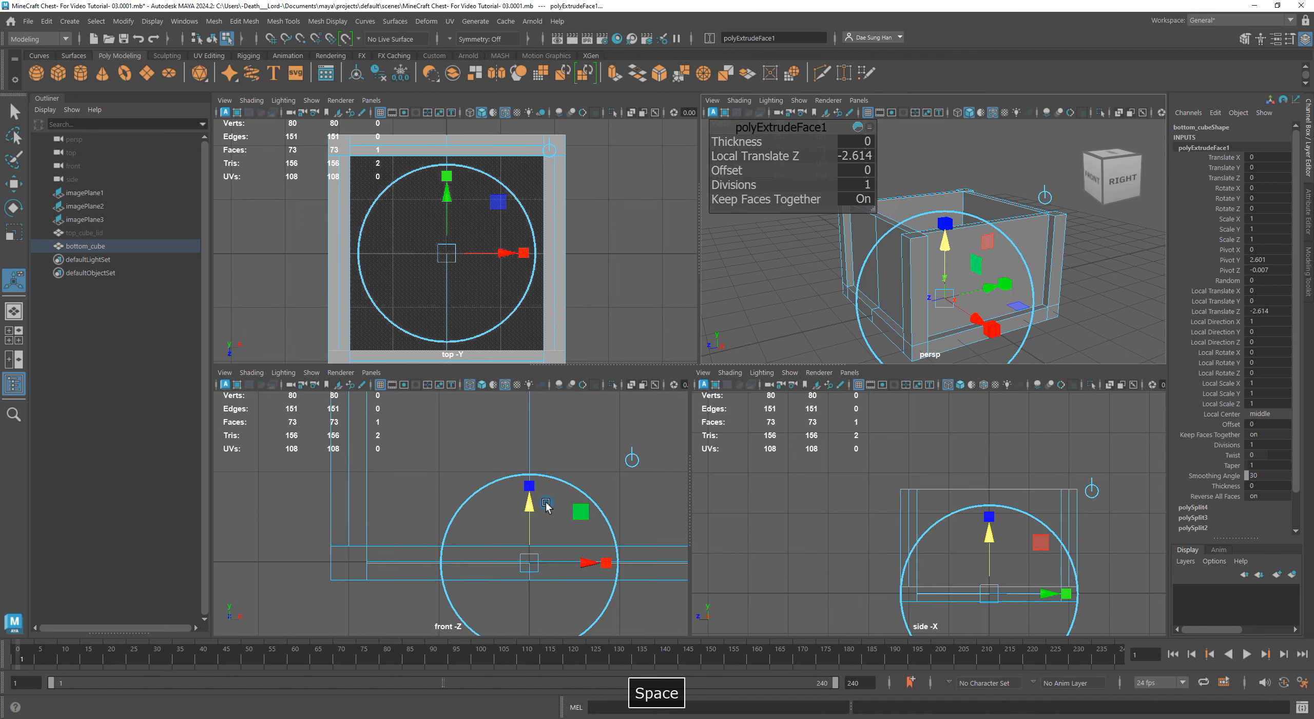
key(space)
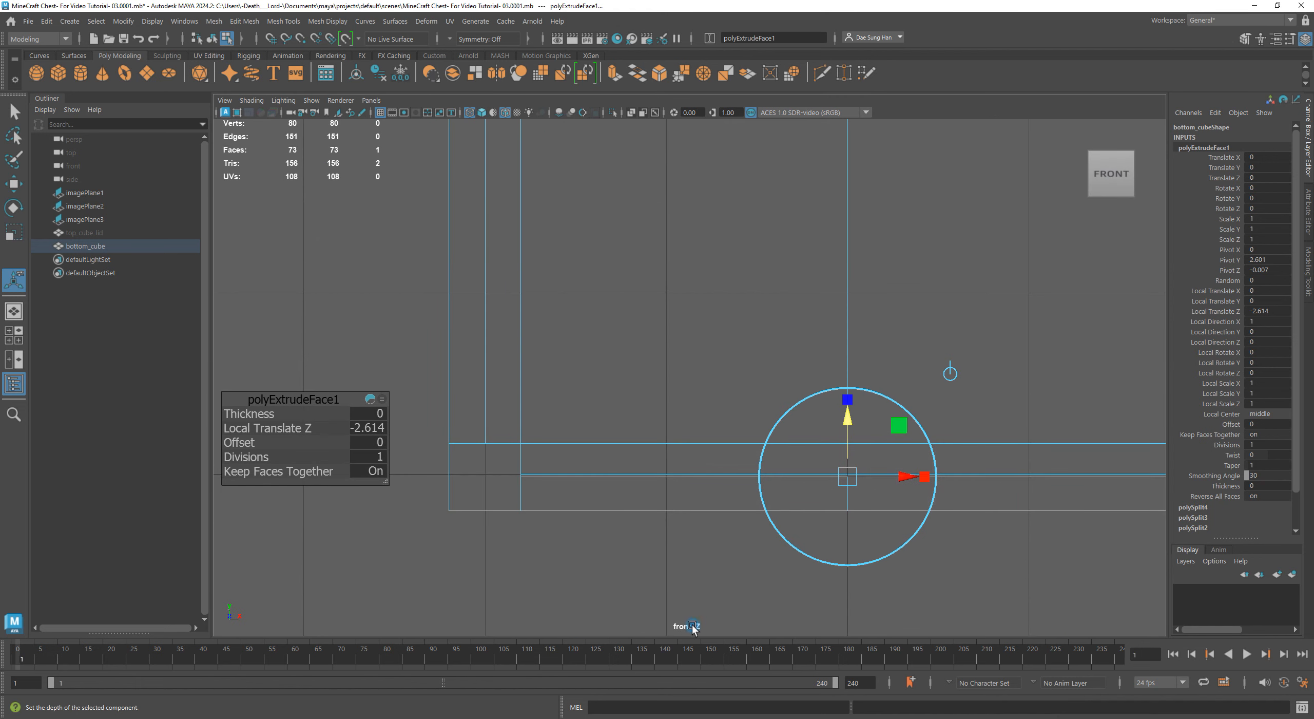
mouse_move(967, 538)
alt+right_down()
mouse_move(845, 528)
mouse_move(968, 539)
alt+right_up()
alt+middle_drag(935, 375, 864, 460)
alt+right_drag(992, 425, 923, 425)
alt+middle_drag(872, 397, 815, 314)
alt+right_drag(924, 400, 1126, 534)
alt+middle_drag(813, 435, 923, 347)
alt+right_drag(923, 347, 1070, 517)
alt+middle_drag(643, 356, 463, 373)
alt+right_drag(463, 373, 1000, 502)
alt+middle_drag(847, 424, 642, 220)
alt+right_drag(642, 219, 636, 257)
alt+middle_drag(858, 328, 949, 376)
alt+right_drag(625, 329, 1145, 606)
alt+middle_drag(703, 328, 355, 165)
alt+right_drag(508, 285, 789, 438)
alt+middle_drag(749, 421, 571, 407)
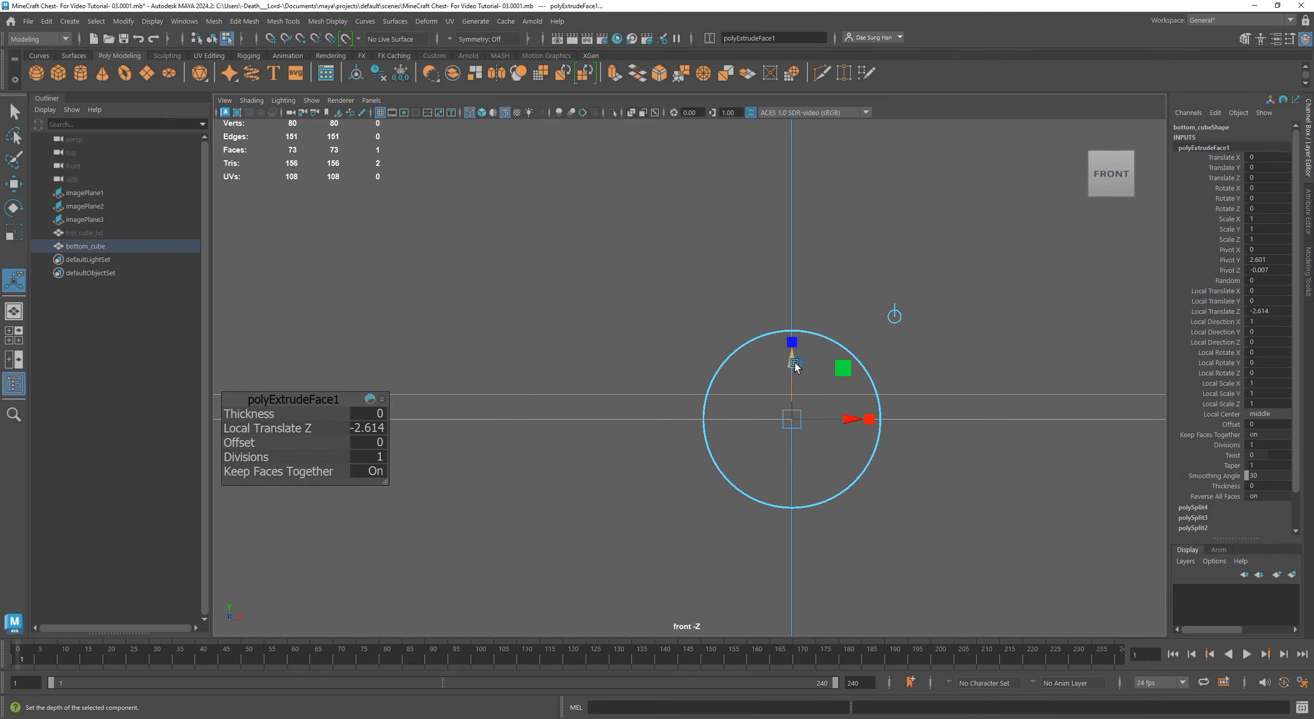
drag(789, 365, 804, 337)
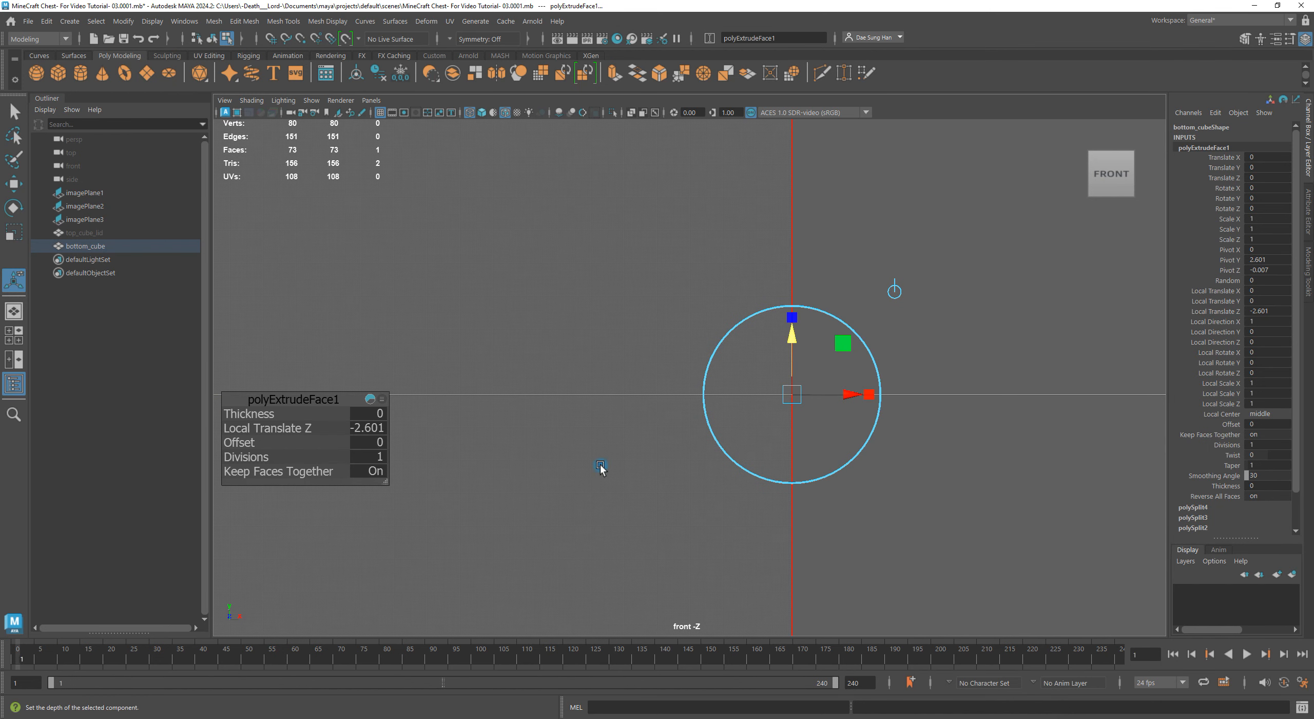
alt+right_drag(600, 464, 1270, 639)
alt+middle_drag(1078, 477, 493, 244)
alt+middle_drag(805, 278, 236, 295)
drag(636, 278, 638, 283)
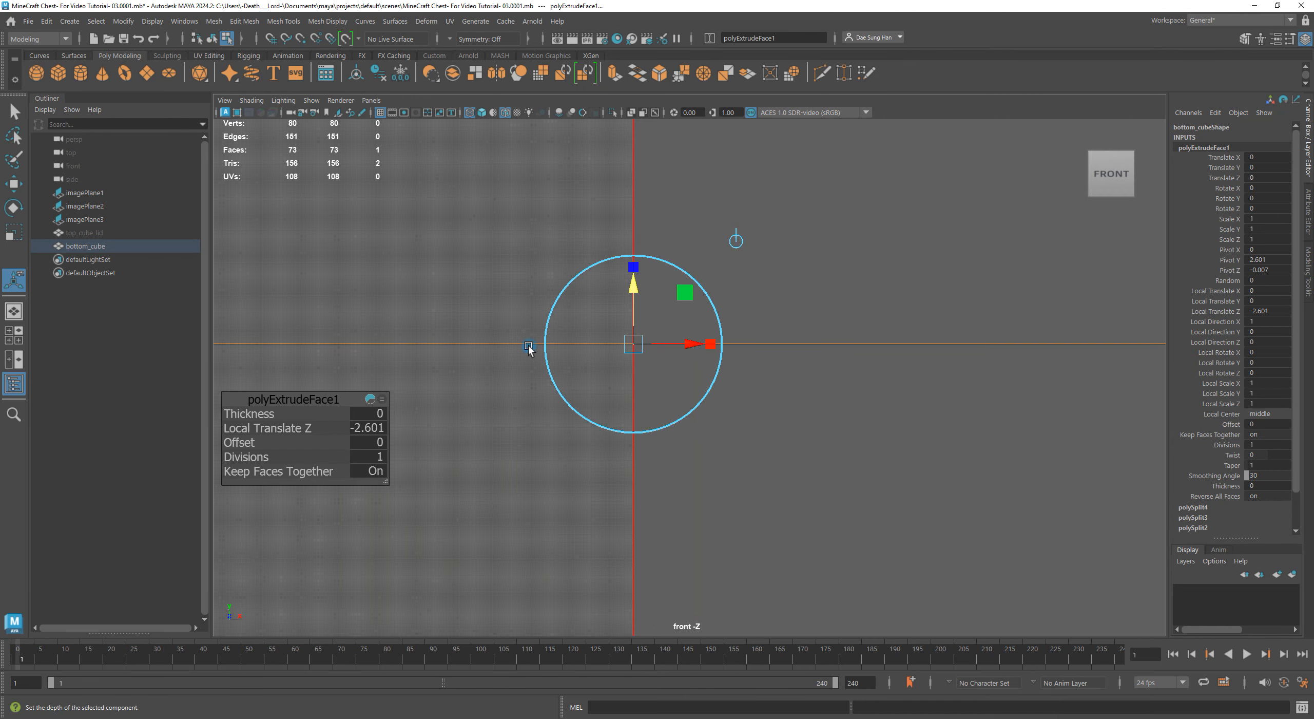
alt+right_drag(918, 365, 621, 362)
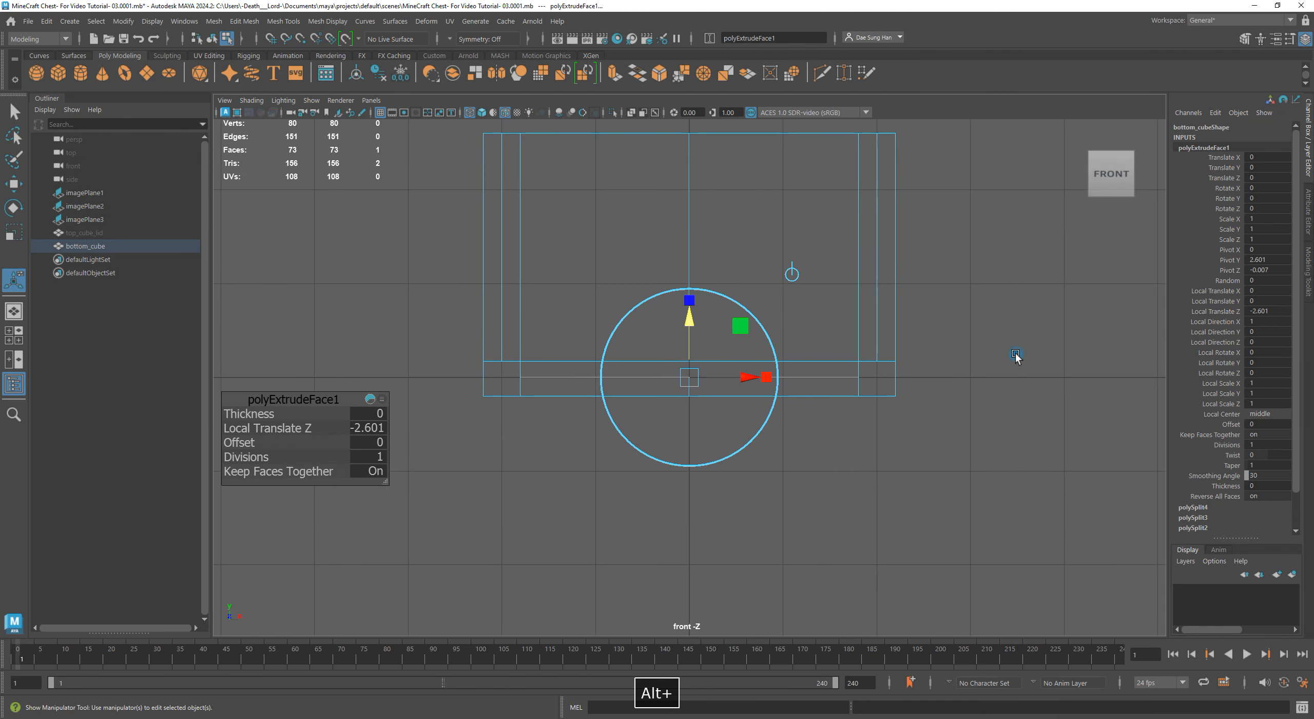
alt+middle_drag(1033, 276, 1074, 325)
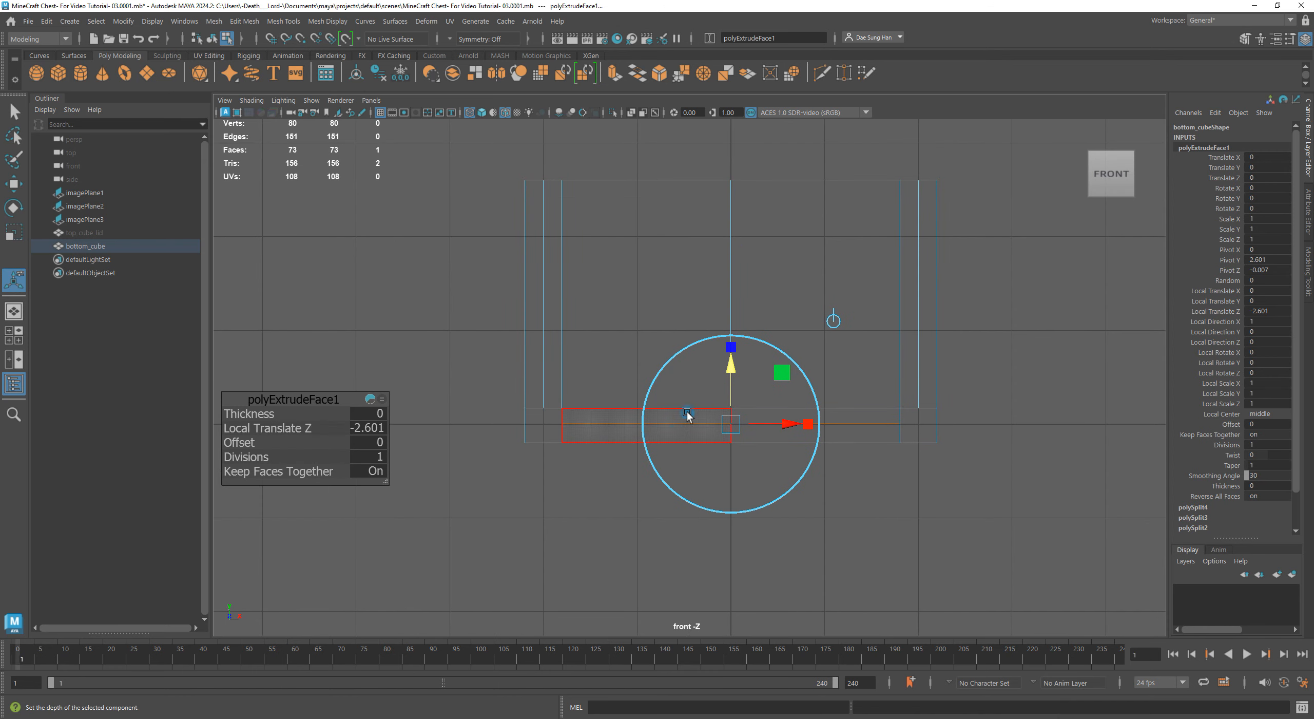
click(561, 552)
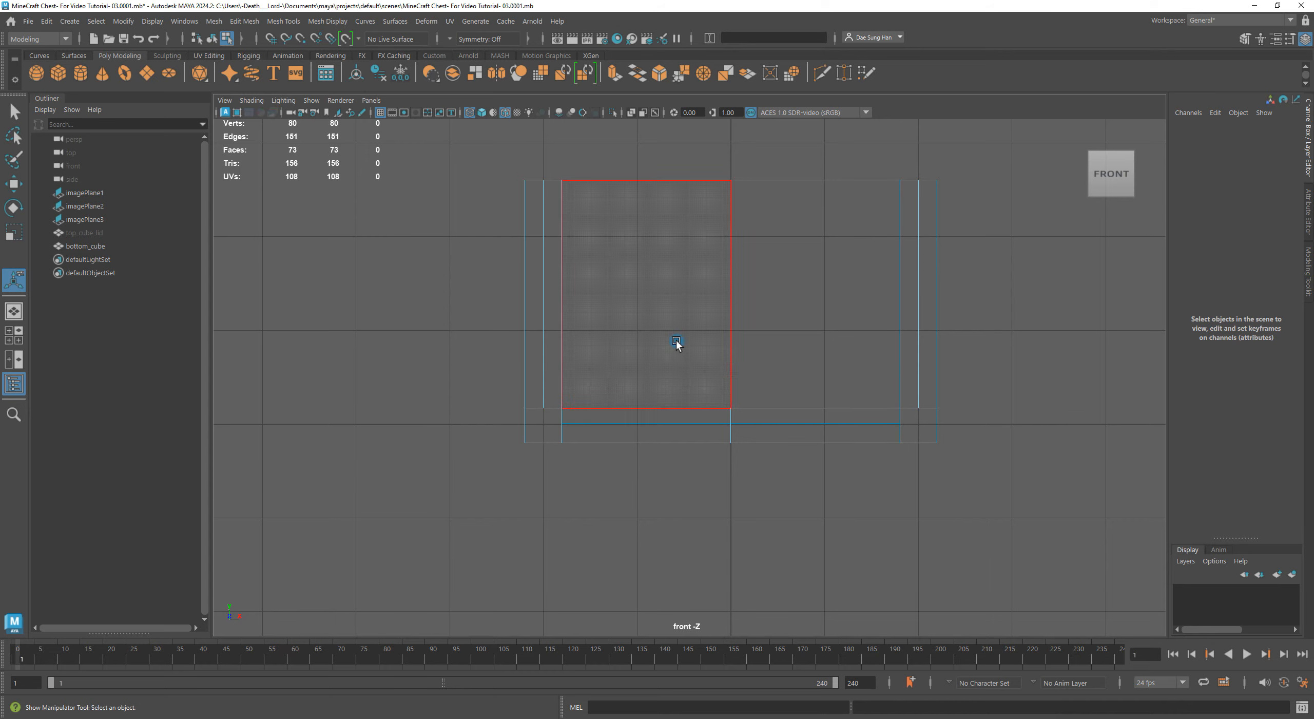
Examine the hollowed interior and its floor against the grid from several angles in the perspective view.
key(space)
key(space)
alt+drag(719, 469, 831, 502)
alt+right_drag(831, 502, 1046, 486)
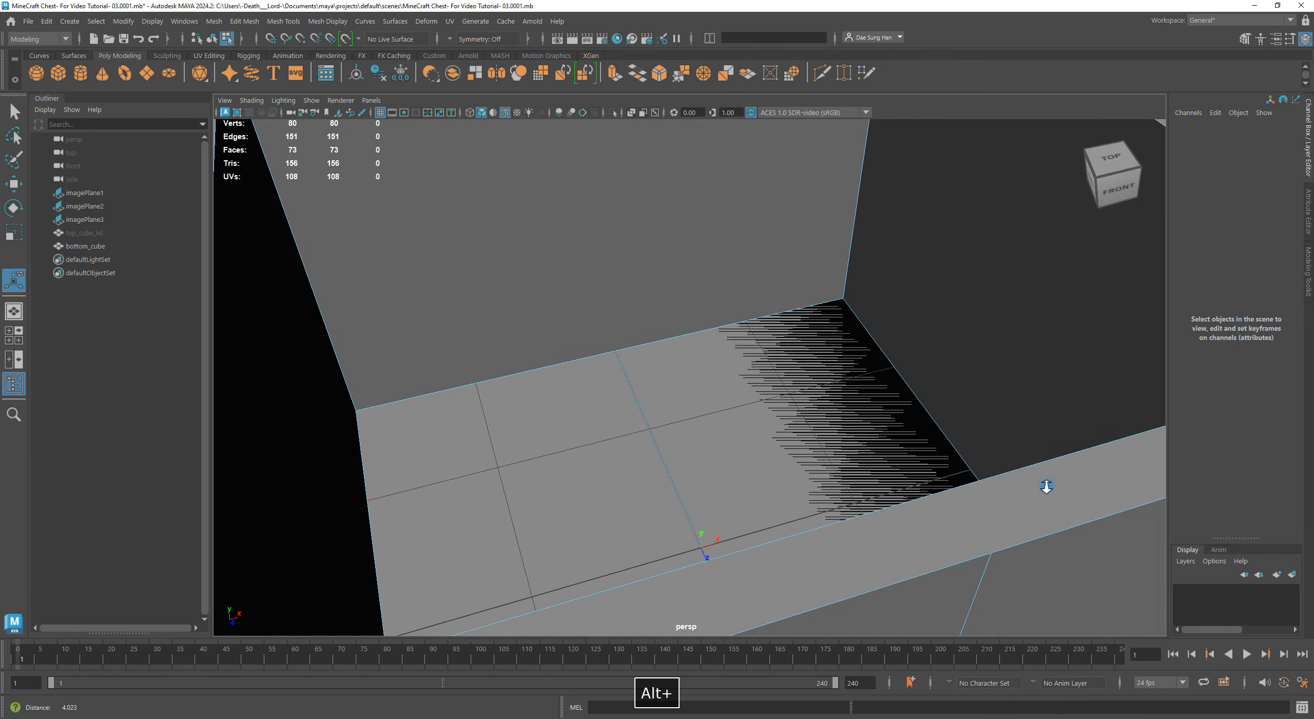
alt+right_drag(882, 482, 683, 454)
alt+drag(683, 452, 771, 397)
alt+right_drag(771, 397, 786, 469)
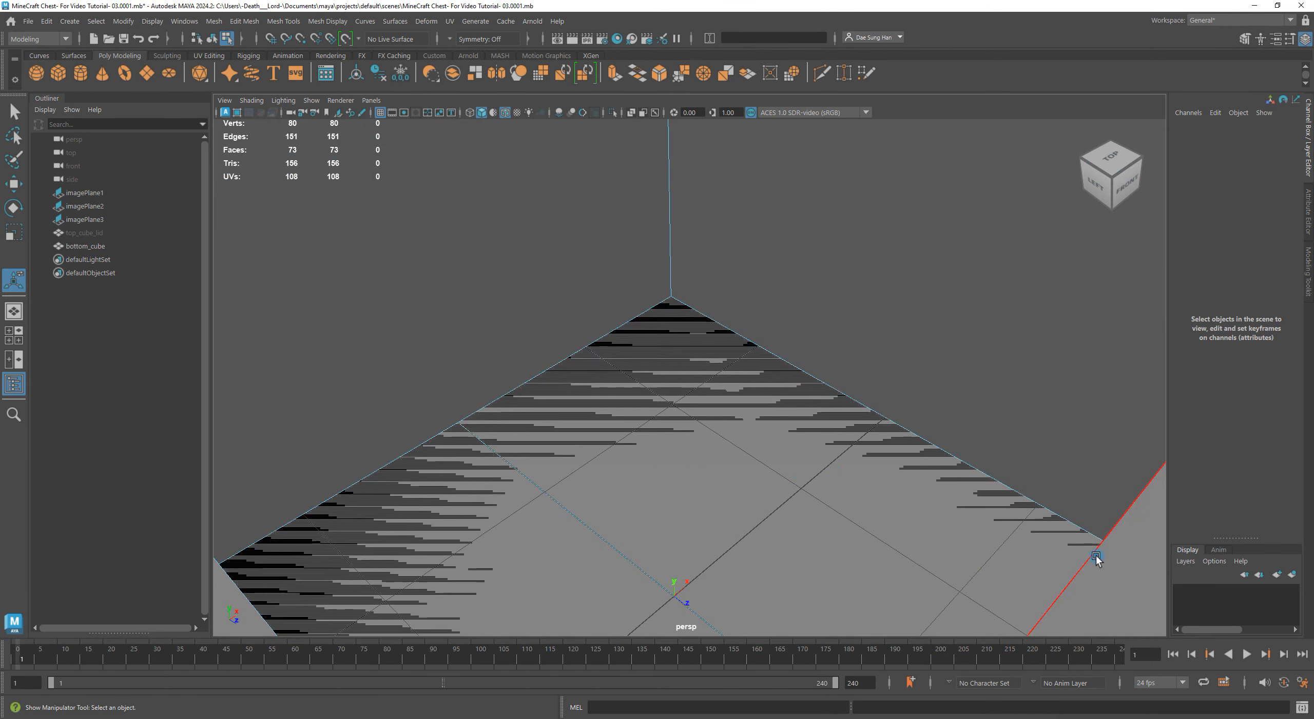
alt+drag(1092, 549, 808, 489)
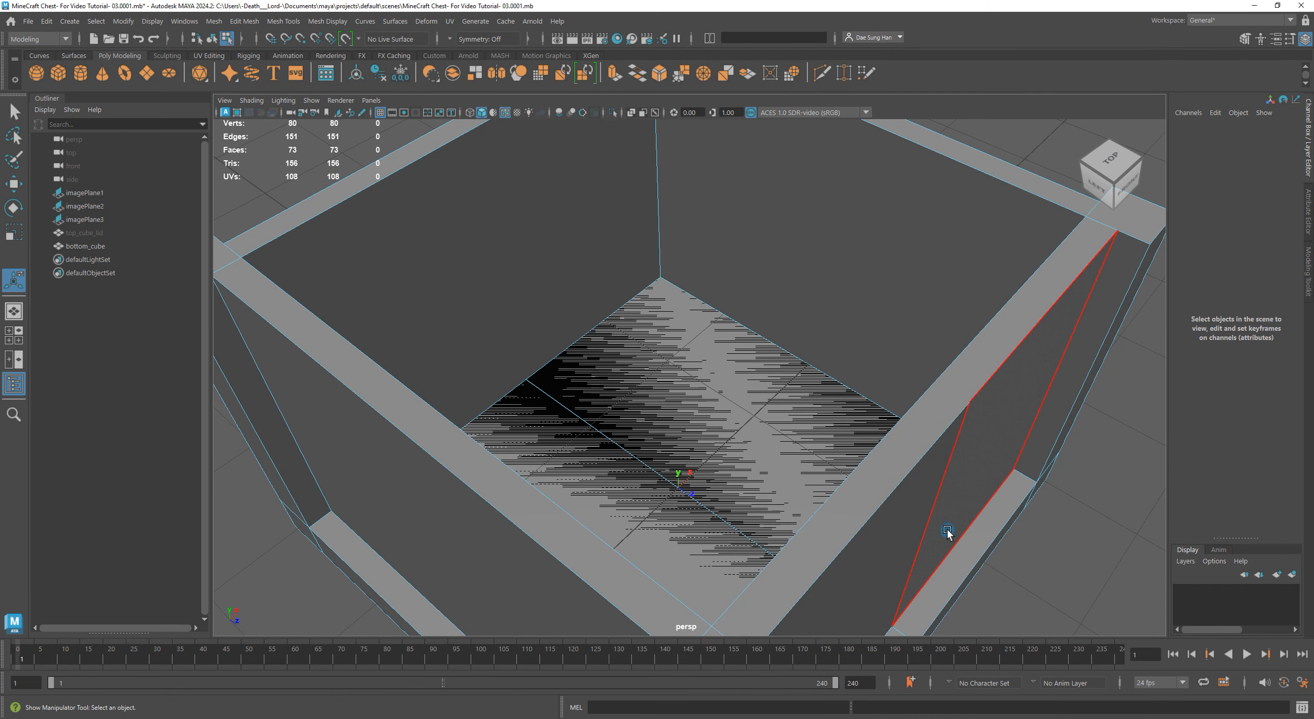
alt+drag(947, 531, 762, 475)
alt+drag(650, 348, 927, 346)
alt+right_drag(927, 345, 918, 373)
alt+middle_drag(893, 373, 894, 217)
alt+drag(895, 217, 881, 238)
alt+right_drag(882, 231, 885, 284)
alt+middle_drag(885, 283, 939, 190)
alt+drag(939, 190, 642, 373)
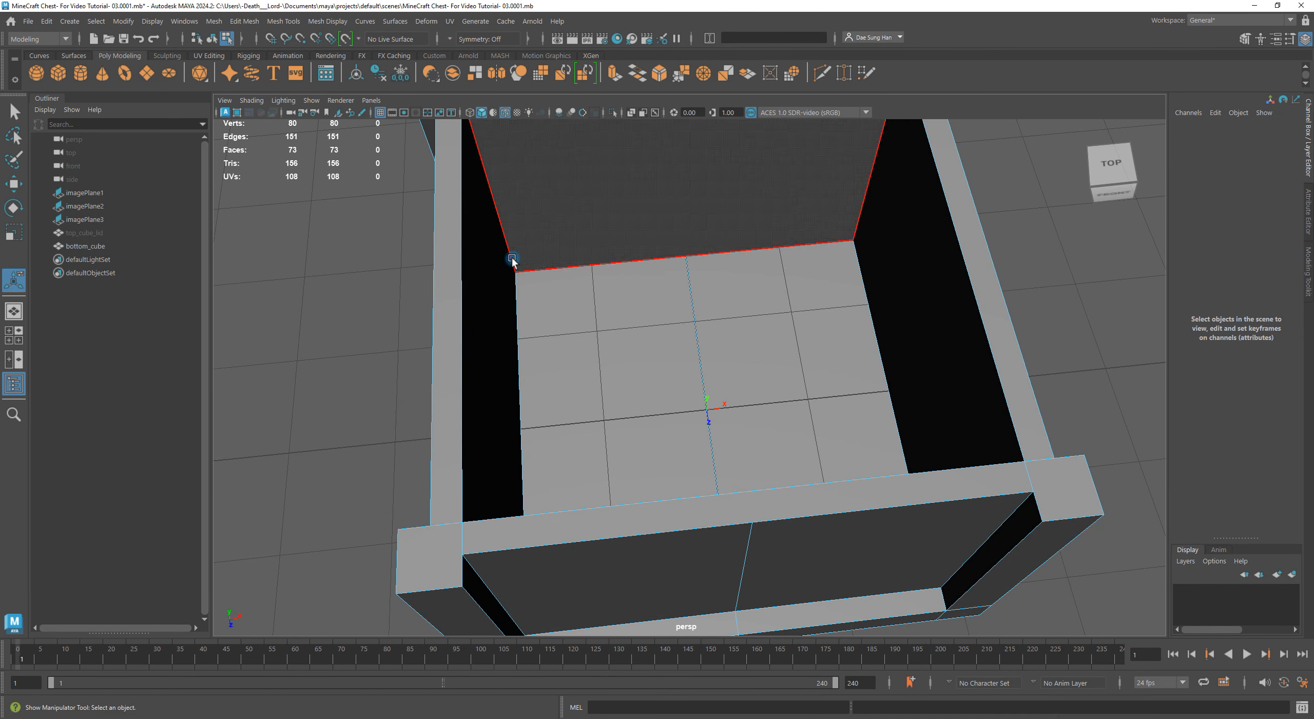
Return to Object Mode with the bottom cube selected.
right_drag(530, 302, 828, 133)
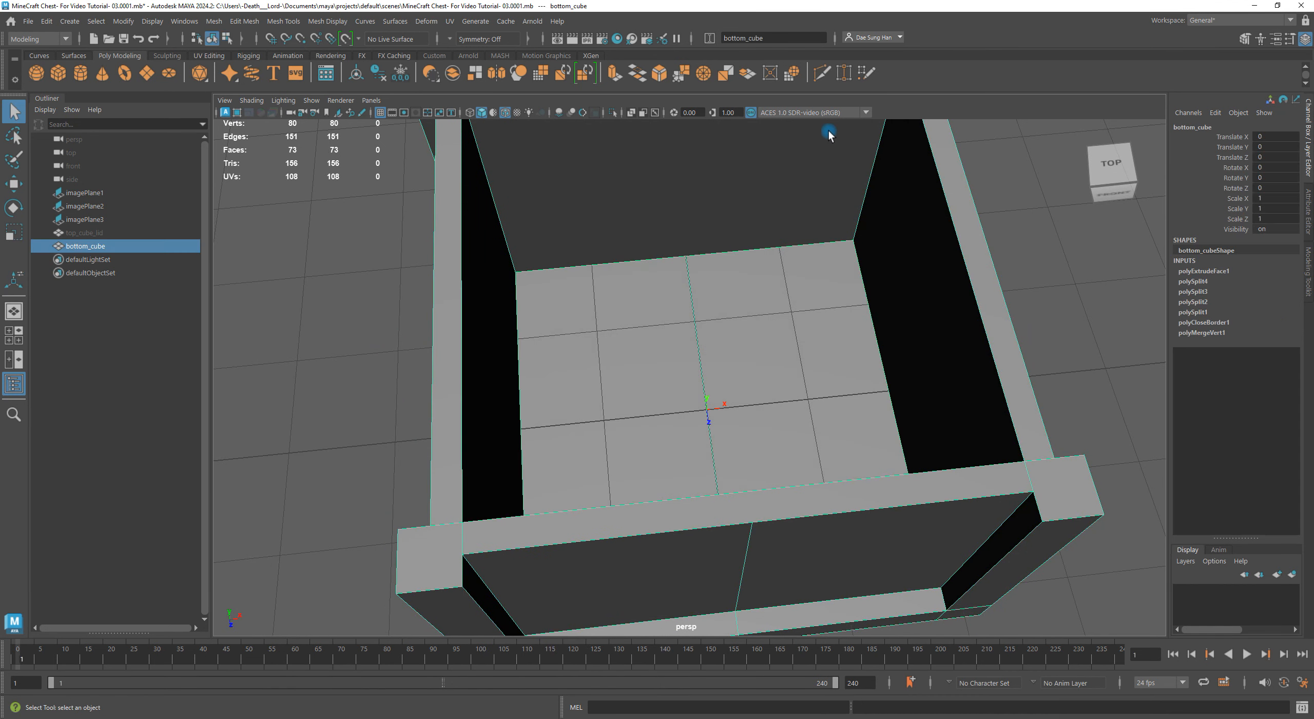
Bring back the manipulator of the bottom cube's last face extrusion and examine the hollow's floor up close against the grid.
alt+drag(923, 335, 661, 462)
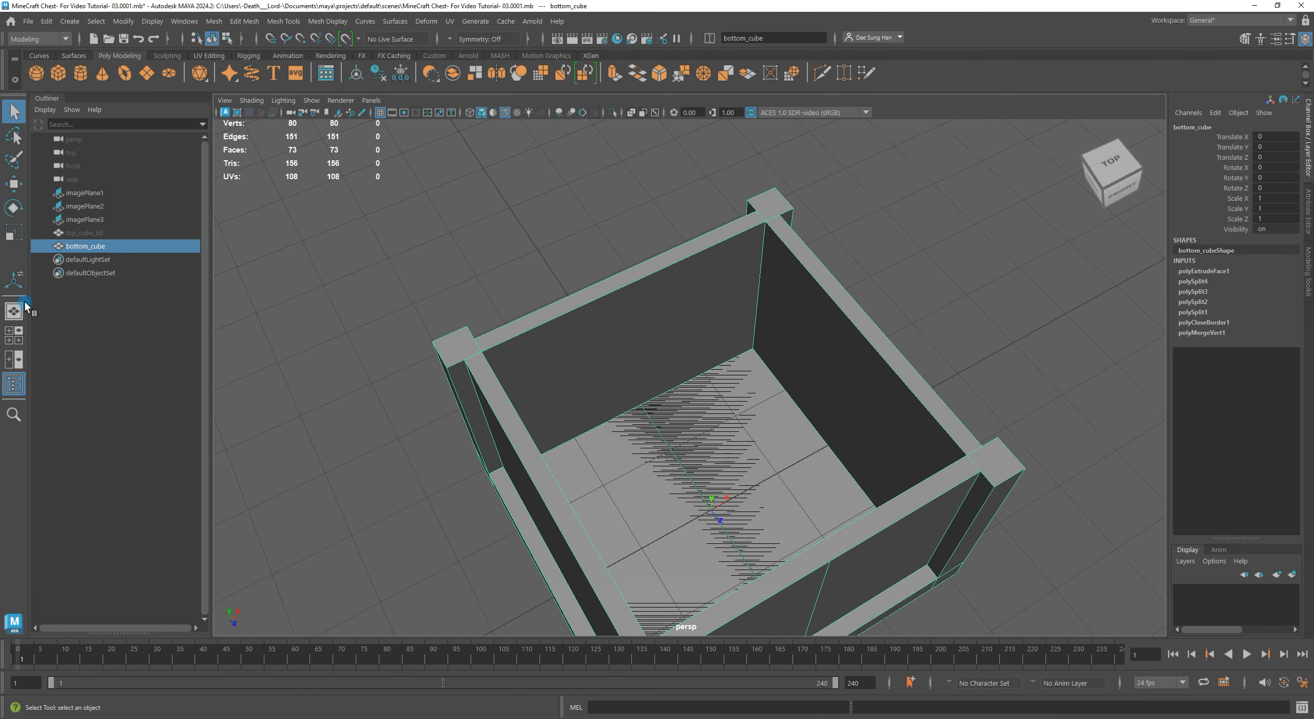
click(14, 282)
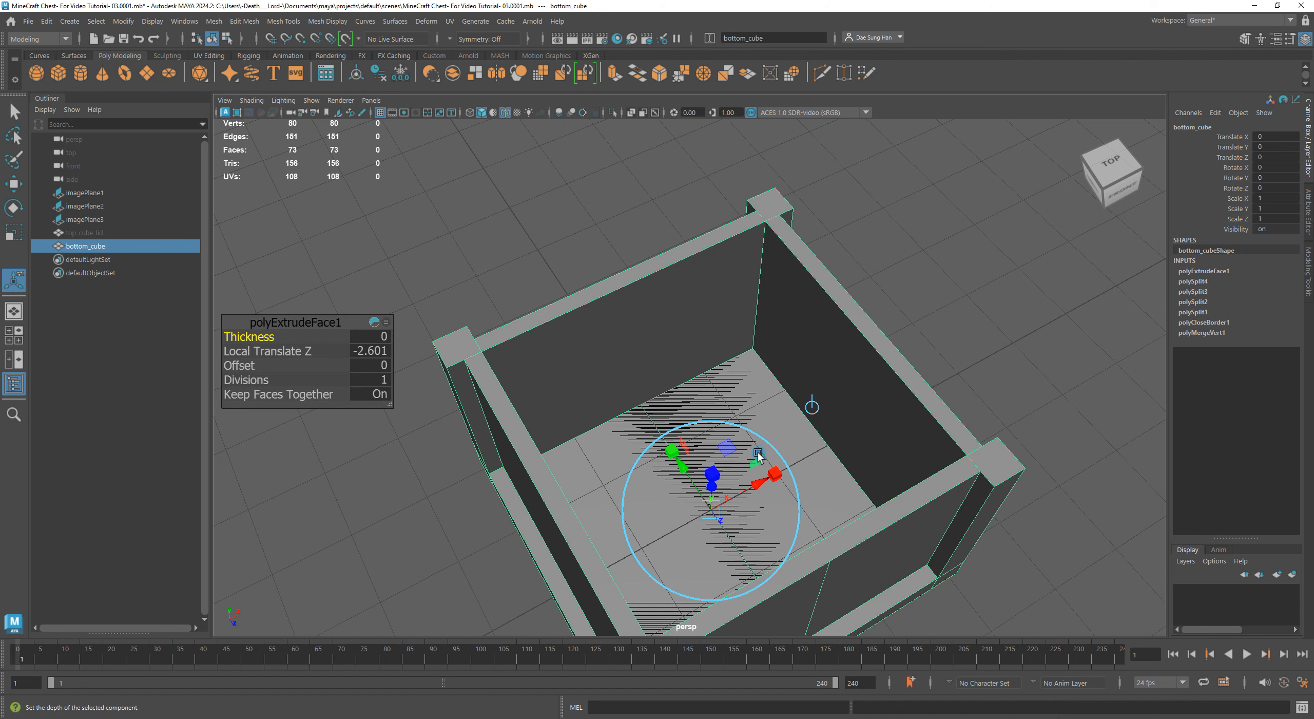
alt+drag(751, 437, 753, 404)
alt+middle_drag(753, 404, 769, 343)
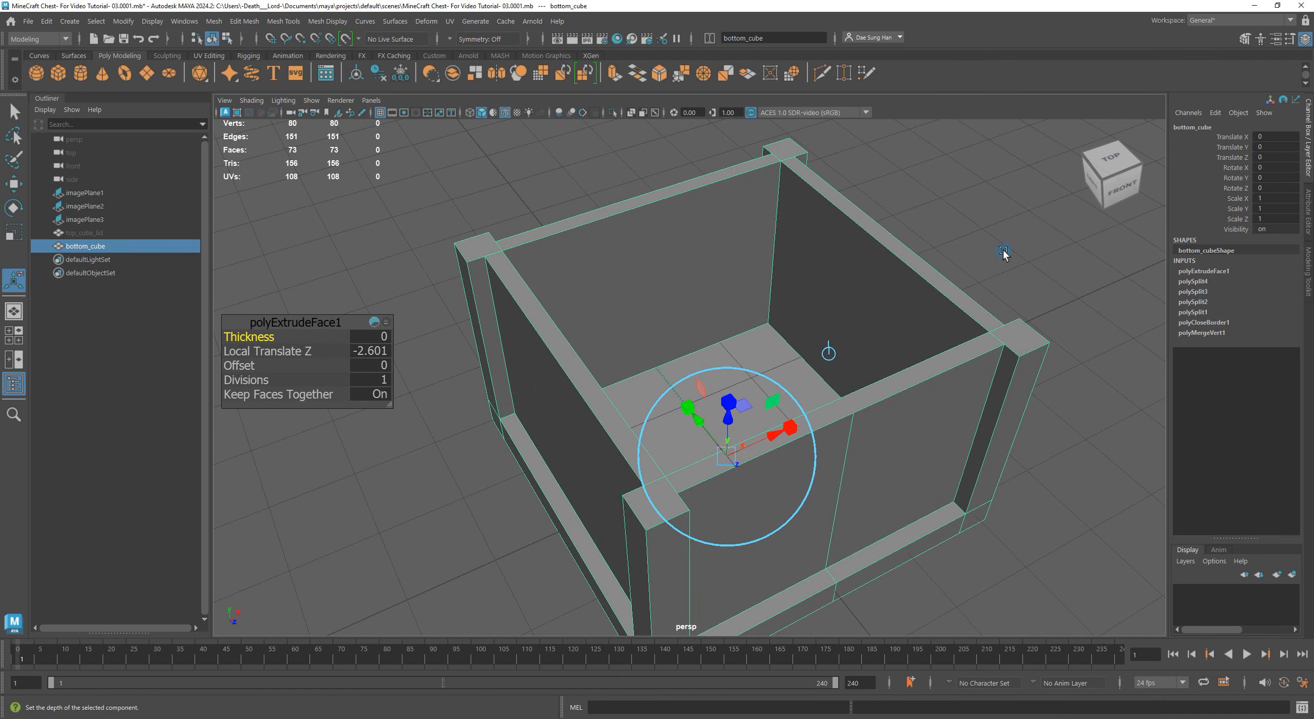
alt+drag(856, 422, 864, 401)
alt+right_drag(864, 399, 948, 420)
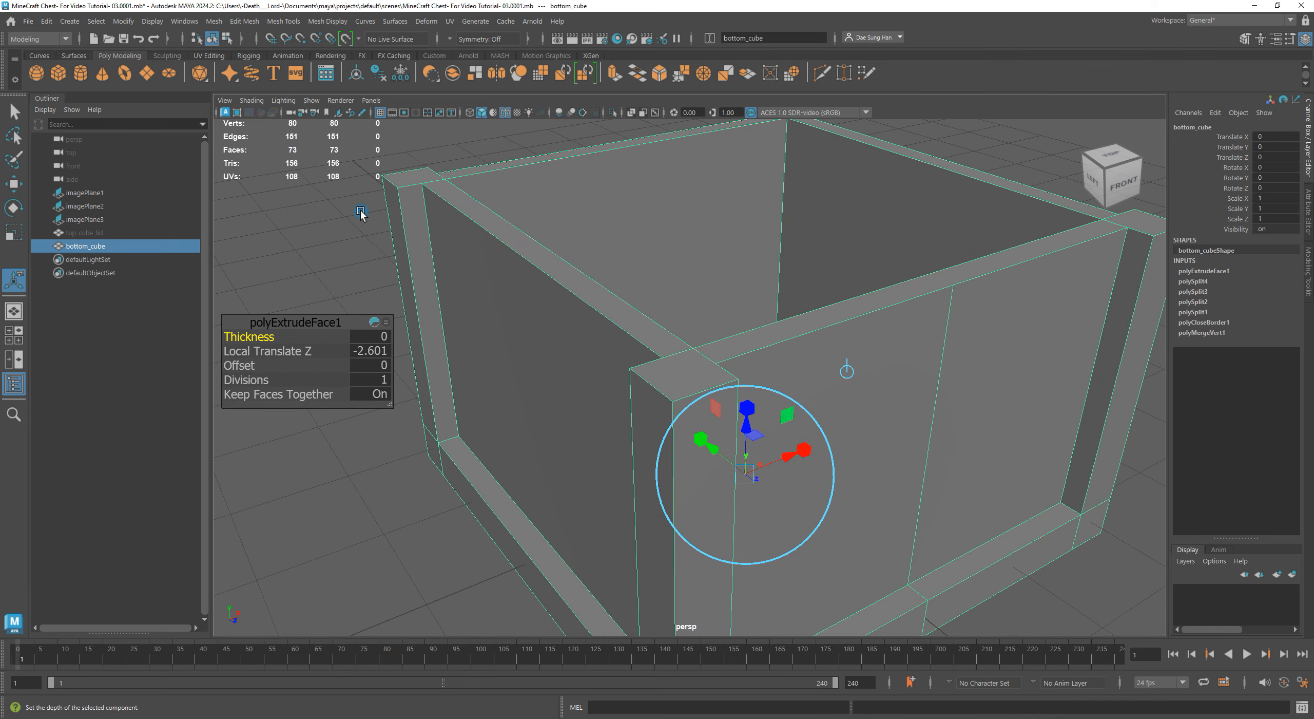
mouse_move(768, 347)
alt+mouse_down()
mouse_move(733, 361)
mouse_move(762, 362)
alt+mouse_up()
alt+right_drag(763, 362, 956, 513)
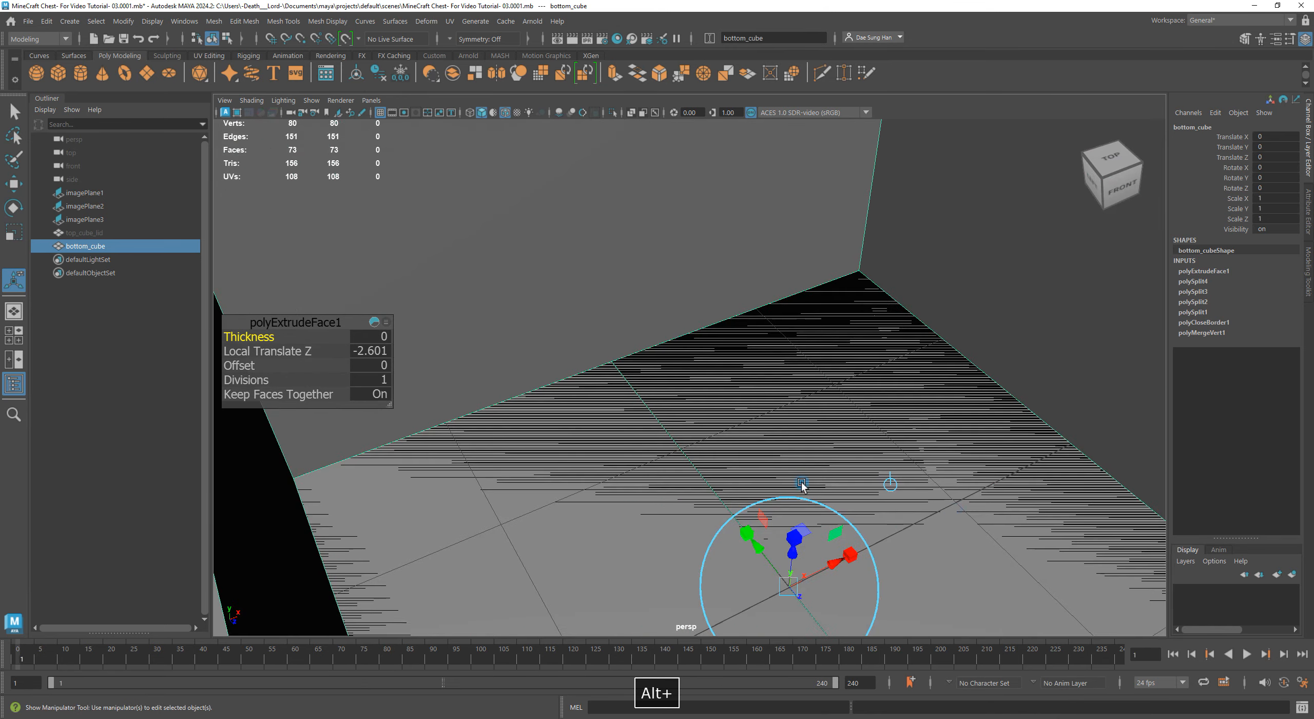
alt+middle_drag(804, 486, 768, 286)
alt+right_drag(768, 287, 1014, 395)
alt+drag(987, 393, 992, 383)
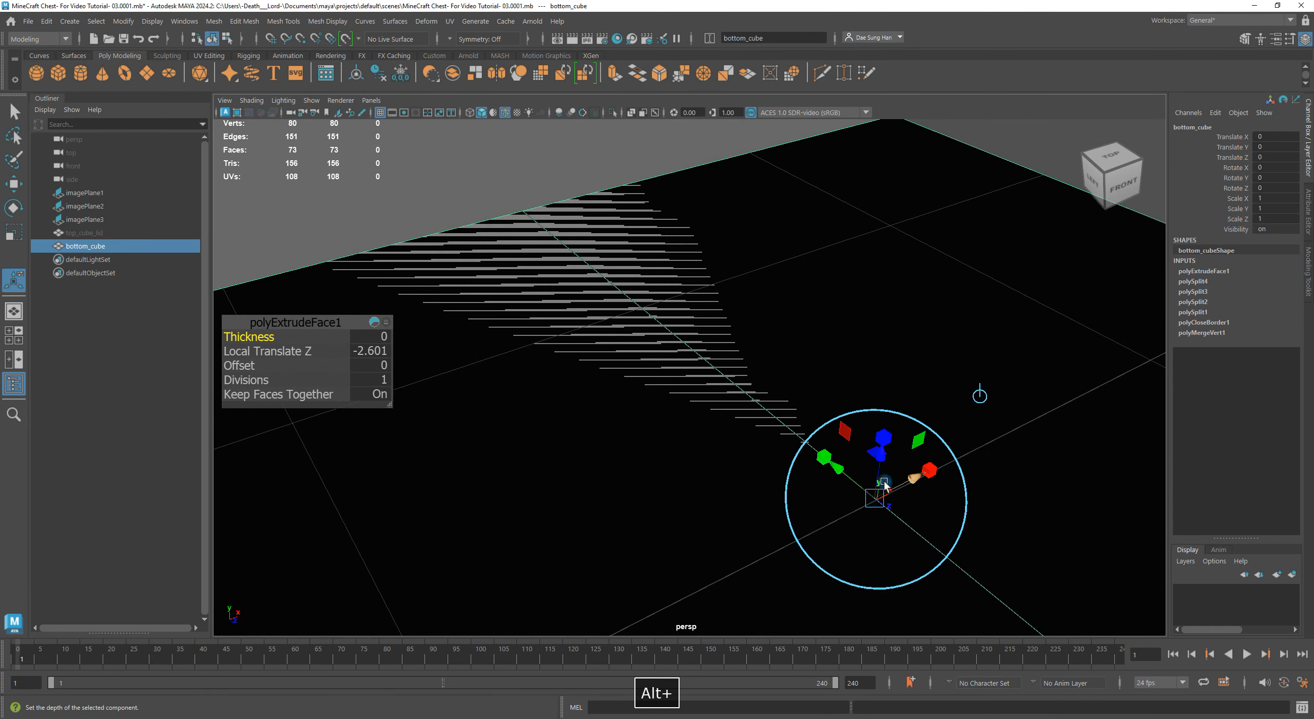
Push the extruded floor down to a Local Translate Z of -3.216, then raise it to -2.577.
drag(880, 458, 1001, 428)
alt+right_drag(1000, 428, 652, 403)
alt+drag(652, 403, 815, 489)
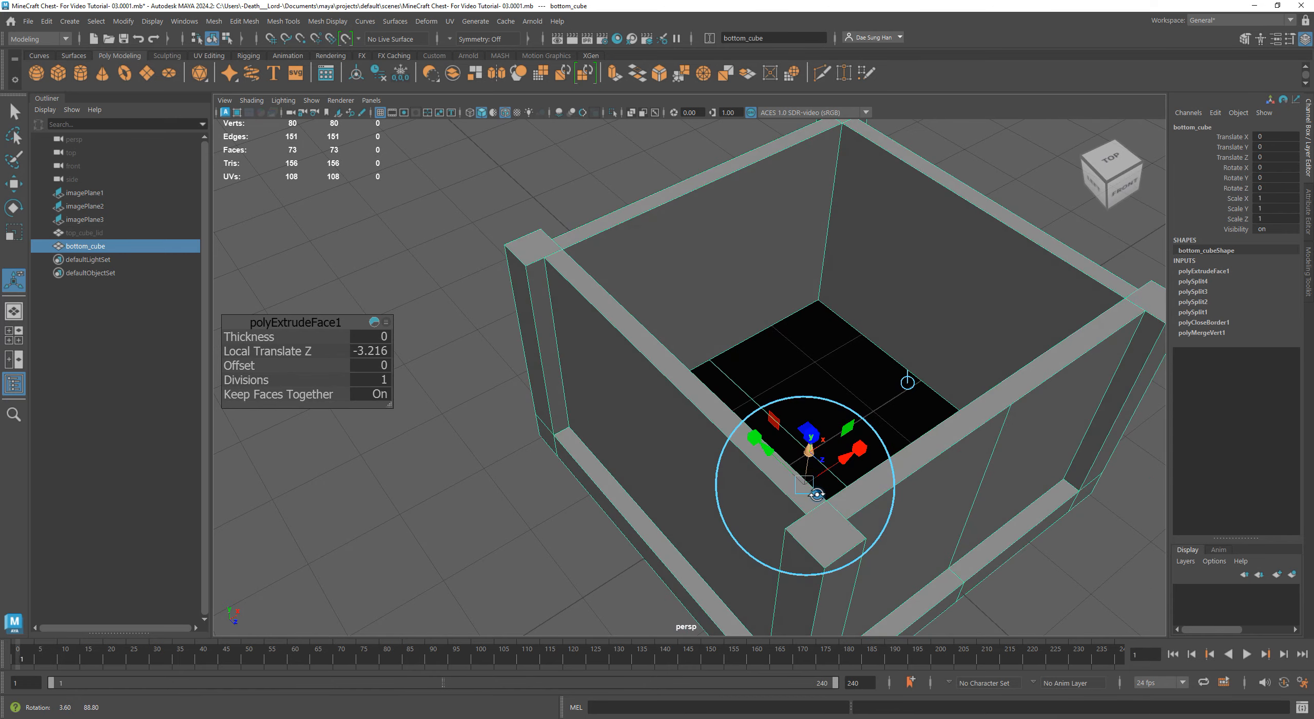
alt+right_drag(815, 490, 980, 518)
drag(861, 516, 821, 451)
In the front view, fine-tune the extruded floor to a Local Translate Z of -2.553, slightly above the grid's horizontal axis.
key(space)
key(space)
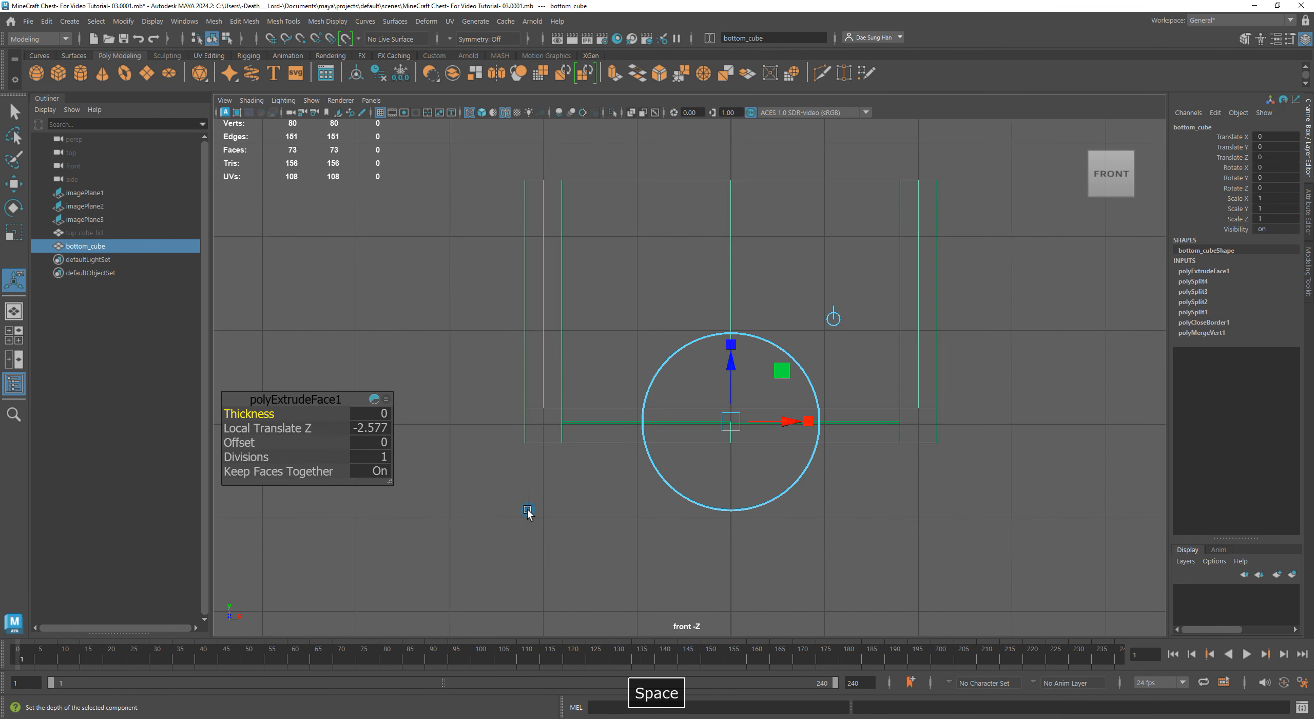
alt+right_drag(527, 510, 1124, 585)
alt+middle_drag(799, 463, 977, 282)
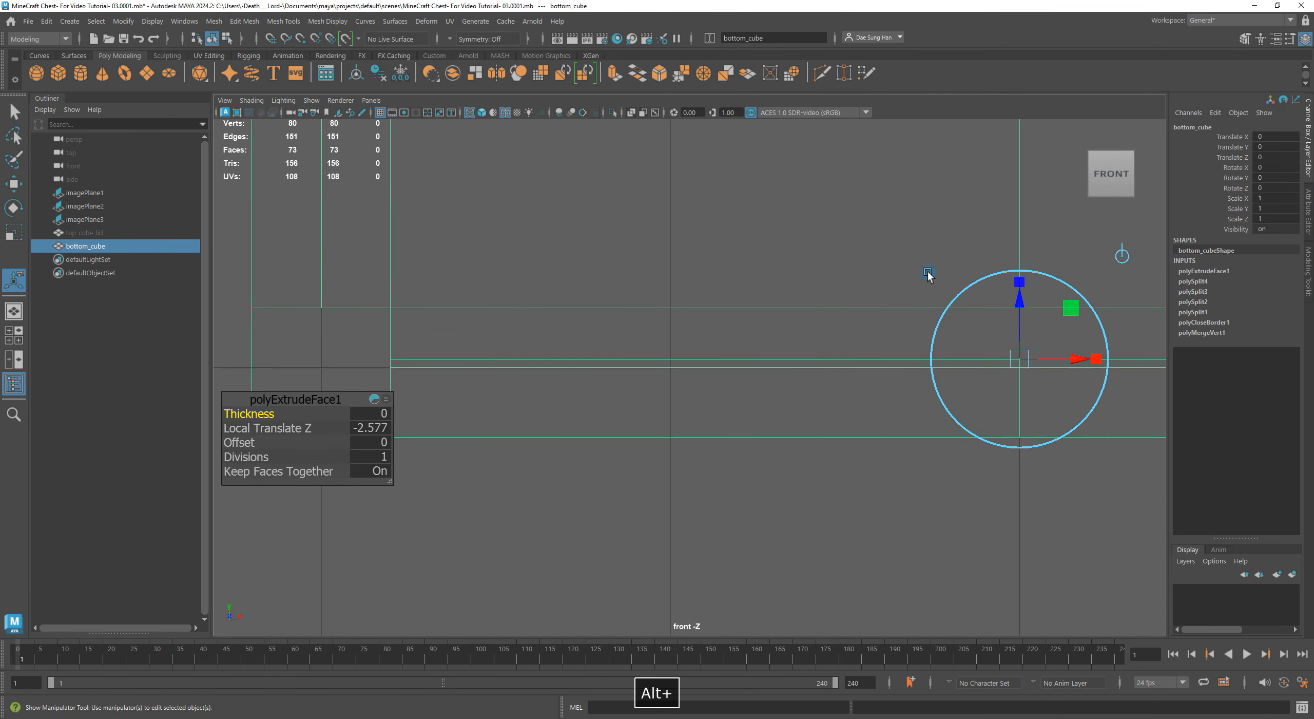
drag(1025, 307, 1026, 313)
alt+right_drag(1025, 312, 879, 334)
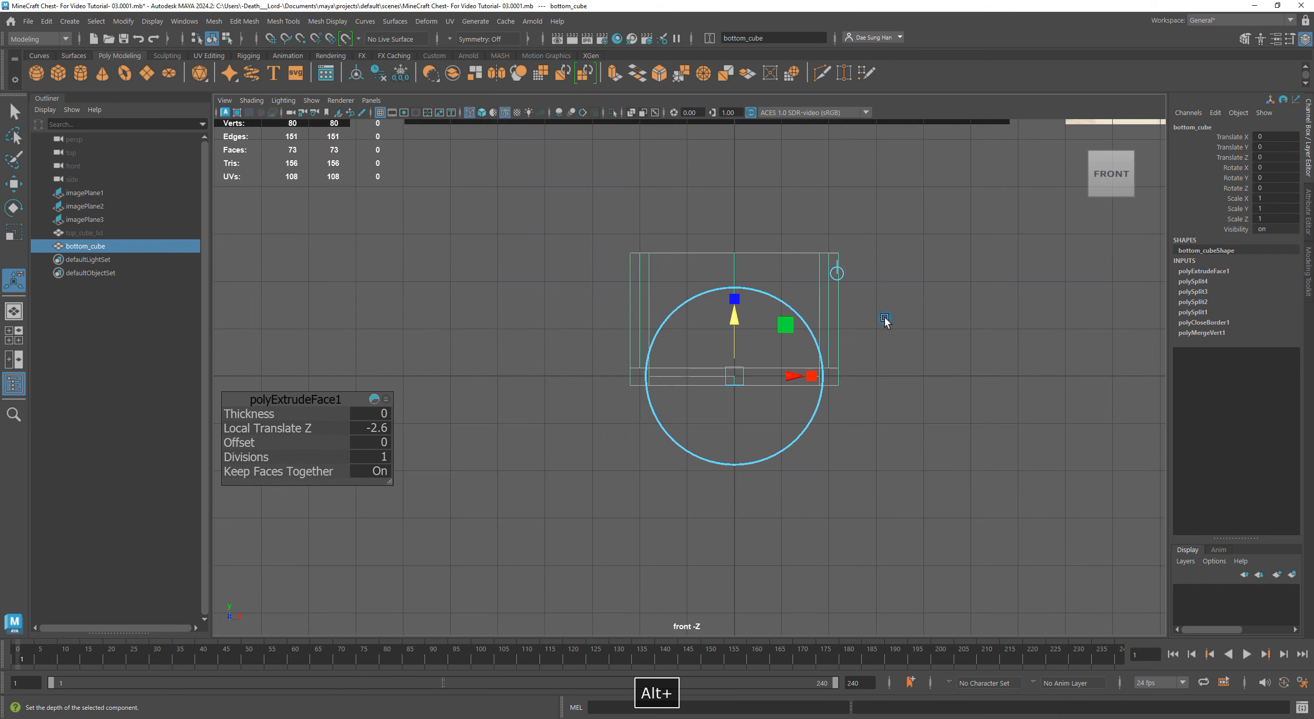
alt+right_drag(636, 314, 771, 312)
drag(771, 312, 769, 316)
Return to the perspective view, check the floor inside the box, and deselect the bottom cube with the Move tool active.
key(space)
key(space)
alt+drag(874, 217, 854, 349)
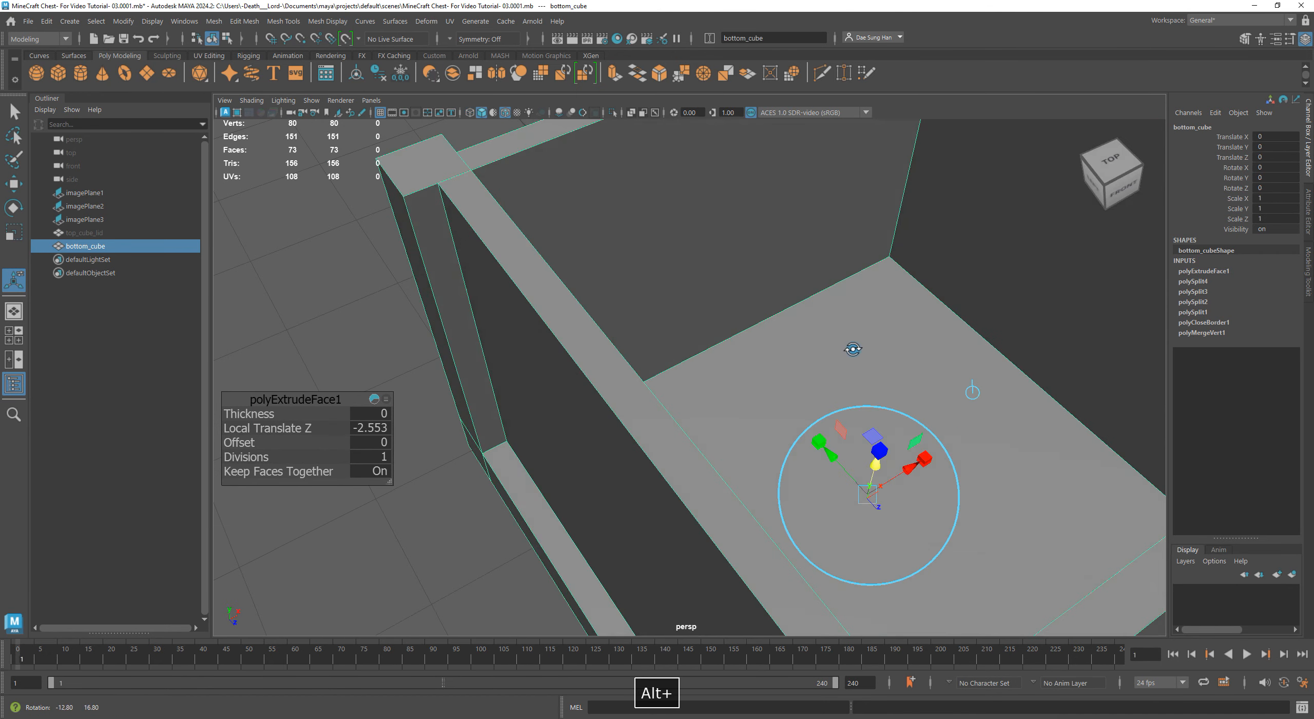
alt+right_drag(854, 349, 705, 336)
key(w)
click(1023, 332)
mouse_move(750, 329)
alt+mouse_down()
mouse_move(714, 394)
mouse_move(798, 347)
mouse_move(766, 345)
alt+mouse_up()
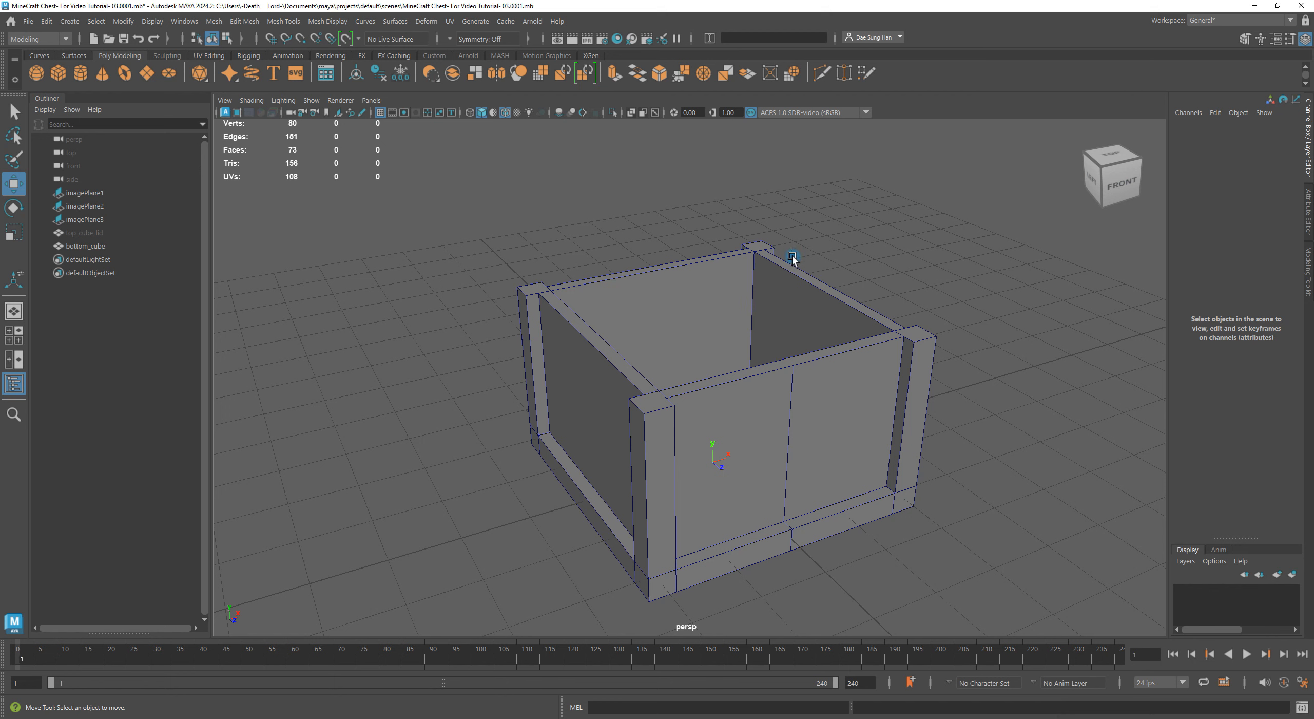
Unhide the top cube lid so it sits on the bottom cube again.
click(82, 232)
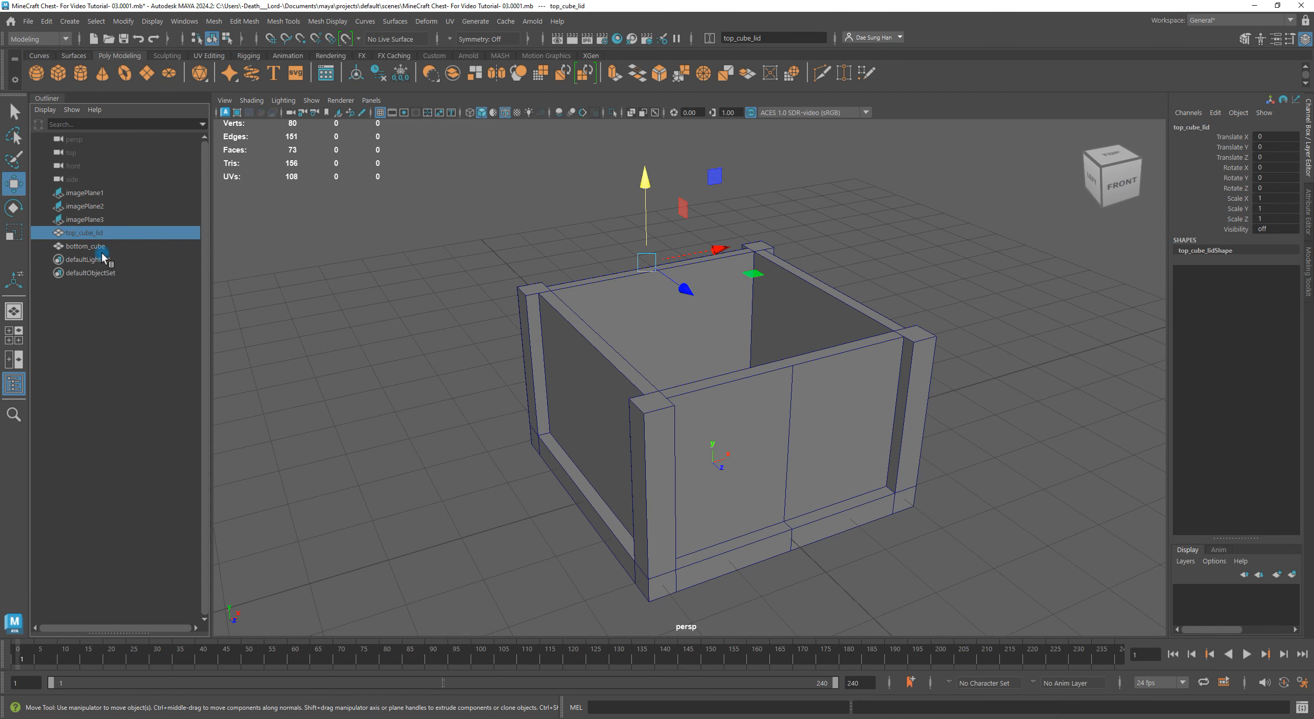
key(shift+h)
alt+drag(621, 434, 694, 377)
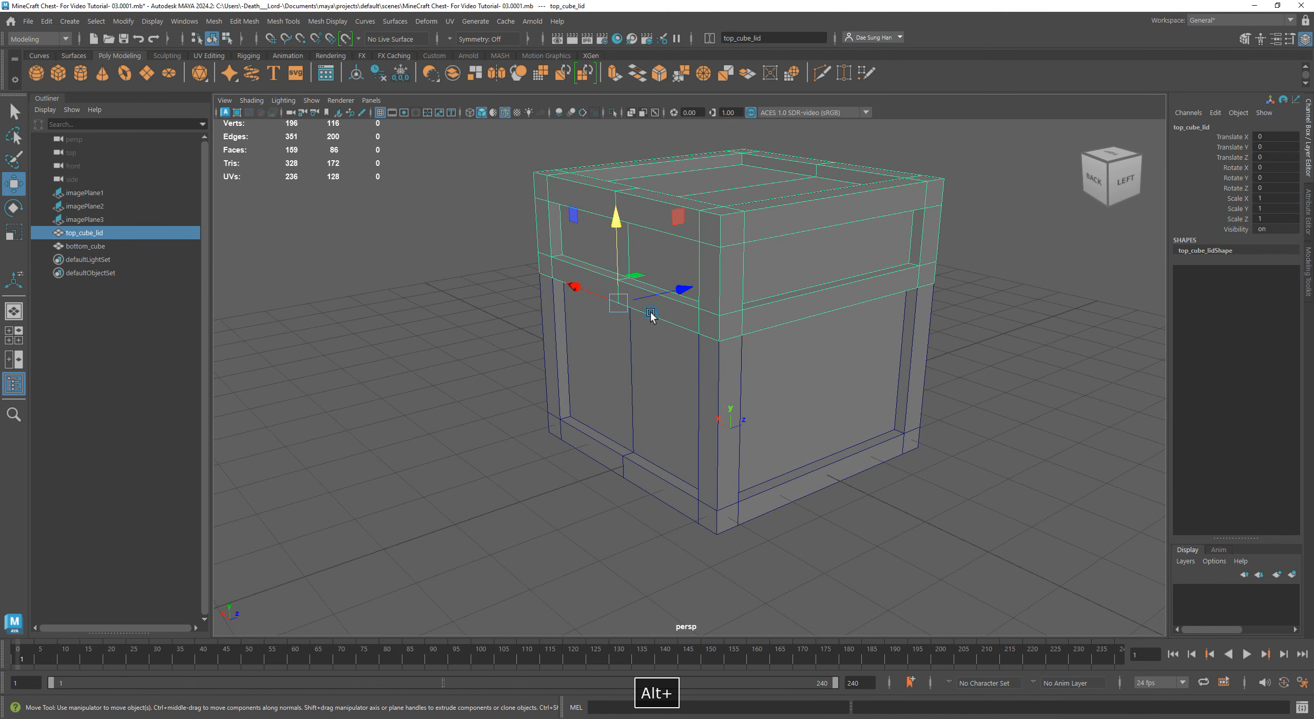
Rotate the top cube lid open about its back edge and inspect its underside and the chest opening.
key(e)
drag(598, 232, 553, 318)
click(420, 354)
alt+drag(616, 390, 866, 332)
alt+middle_drag(800, 308, 818, 458)
alt+drag(821, 460, 781, 425)
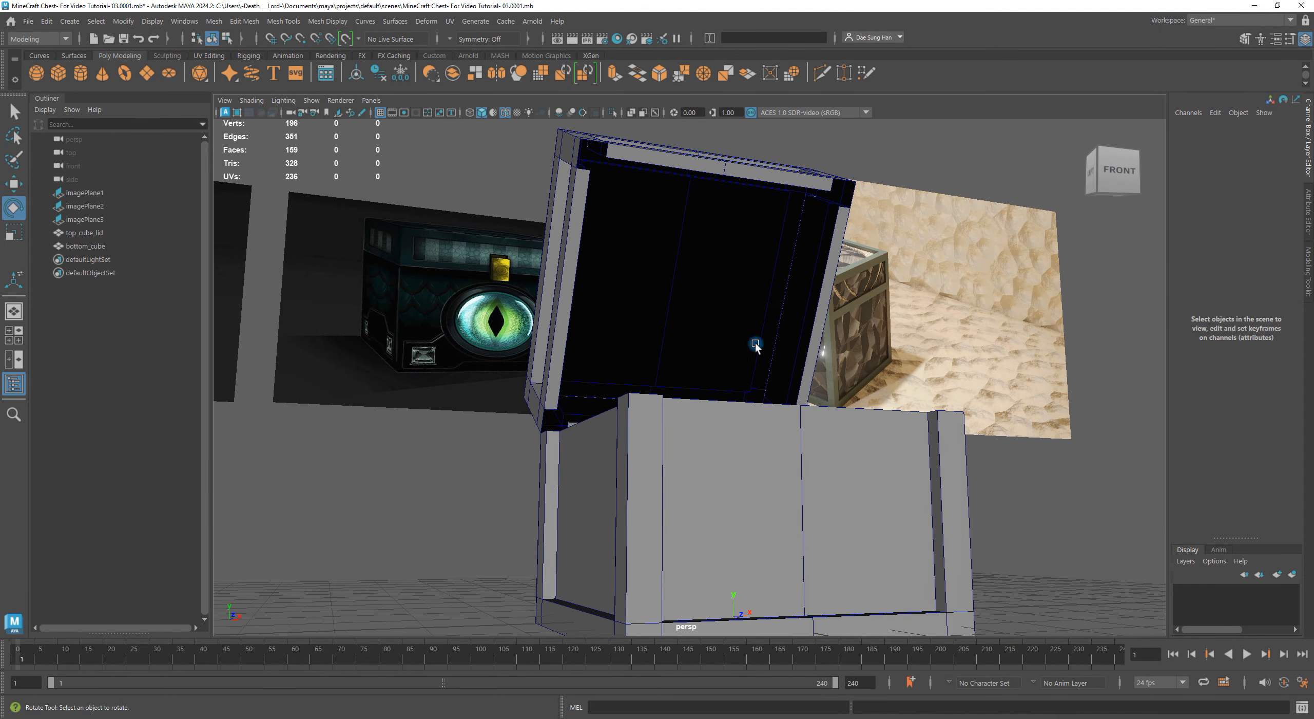
alt+drag(643, 292, 712, 326)
Undo the lid's opening rotation and leave both chest parts deselected.
key(z)
key(z)
alt+drag(935, 375, 802, 405)
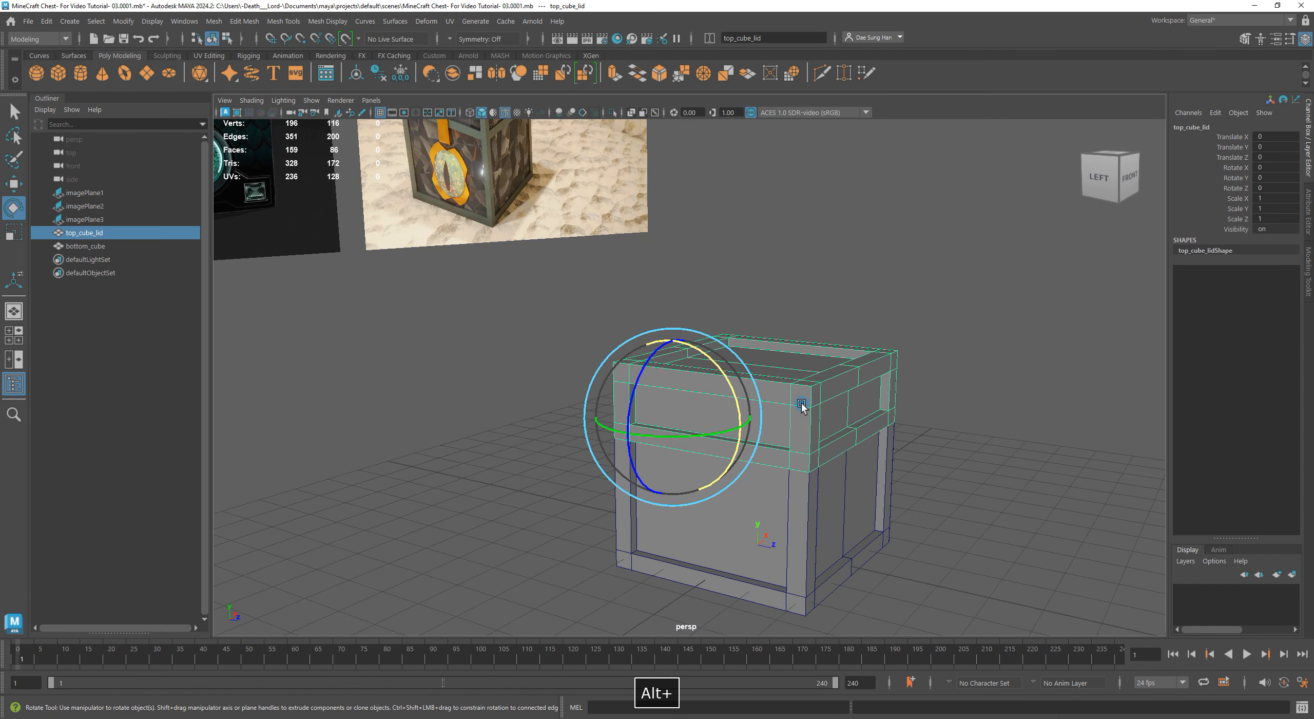
click(951, 430)
alt+drag(951, 430, 820, 298)
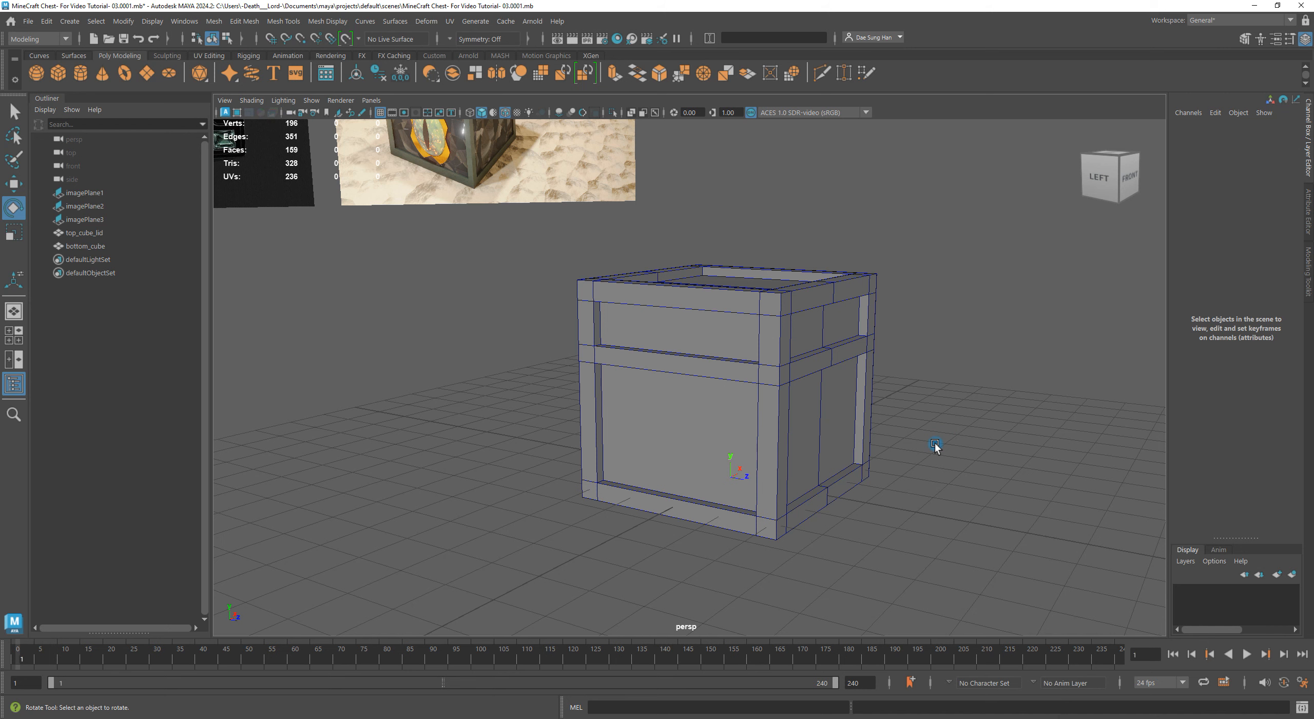
click(792, 325)
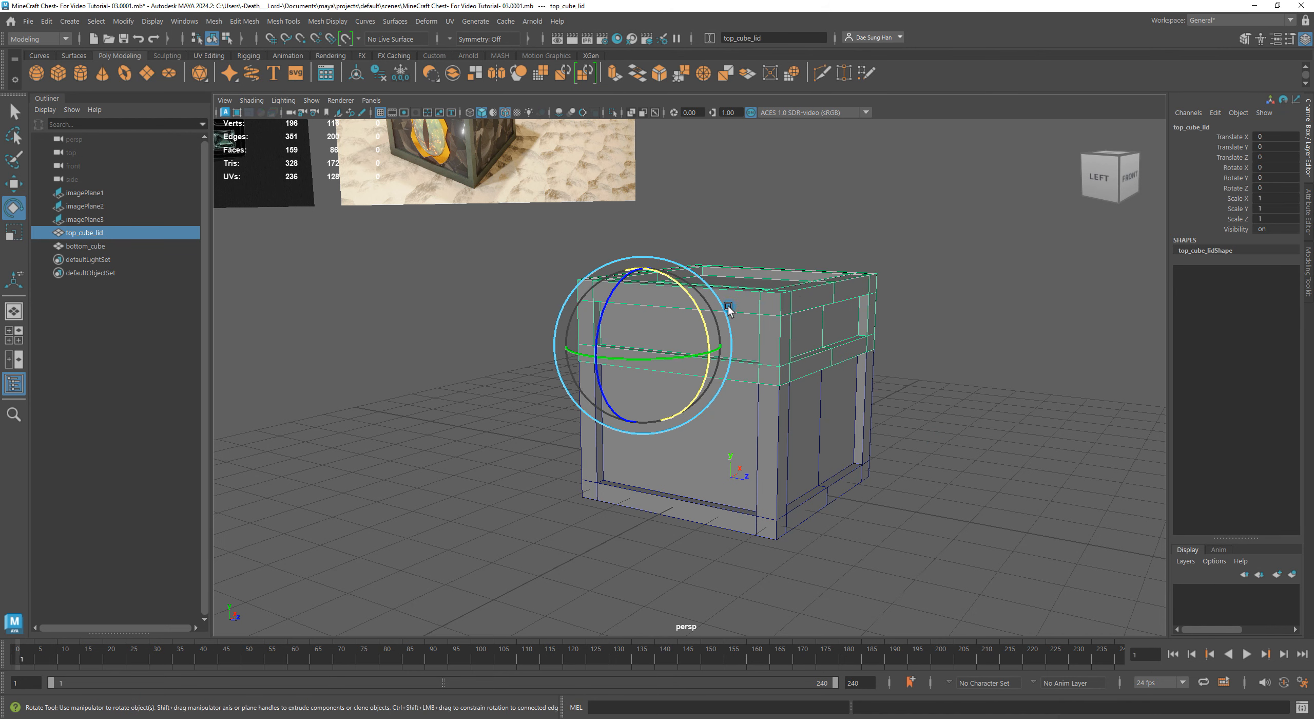
click(1092, 503)
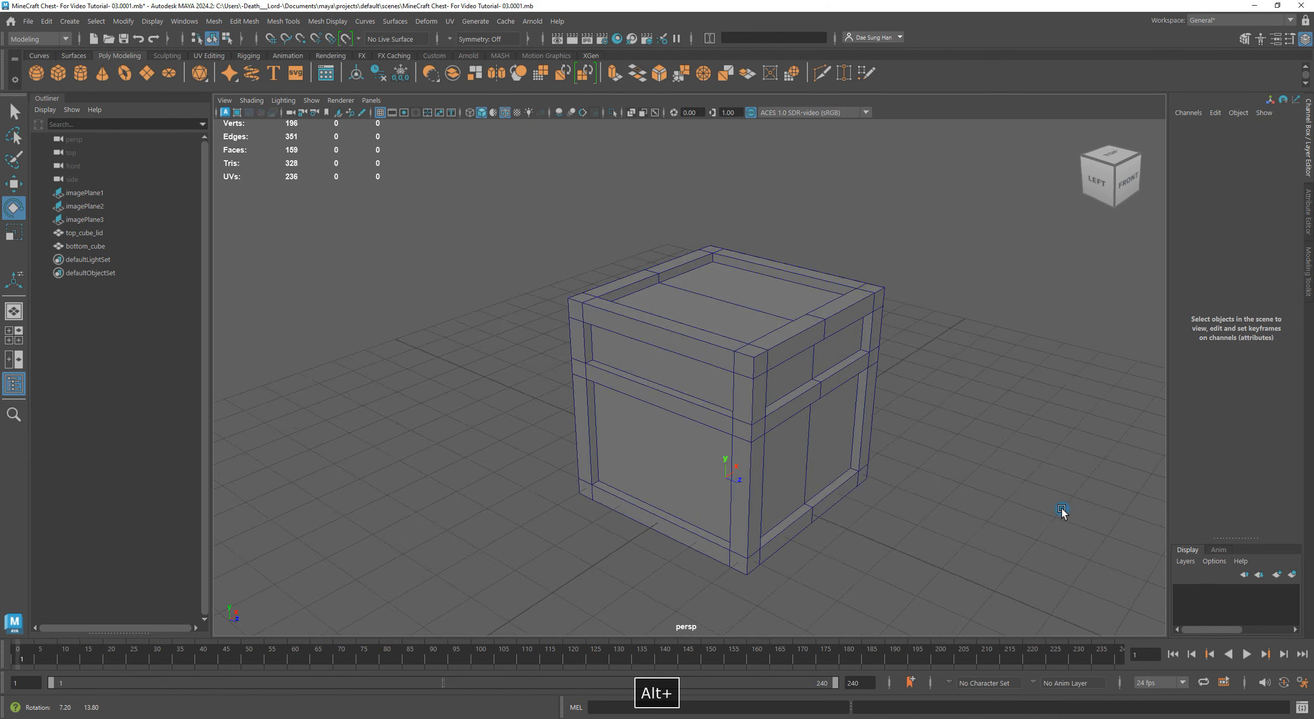